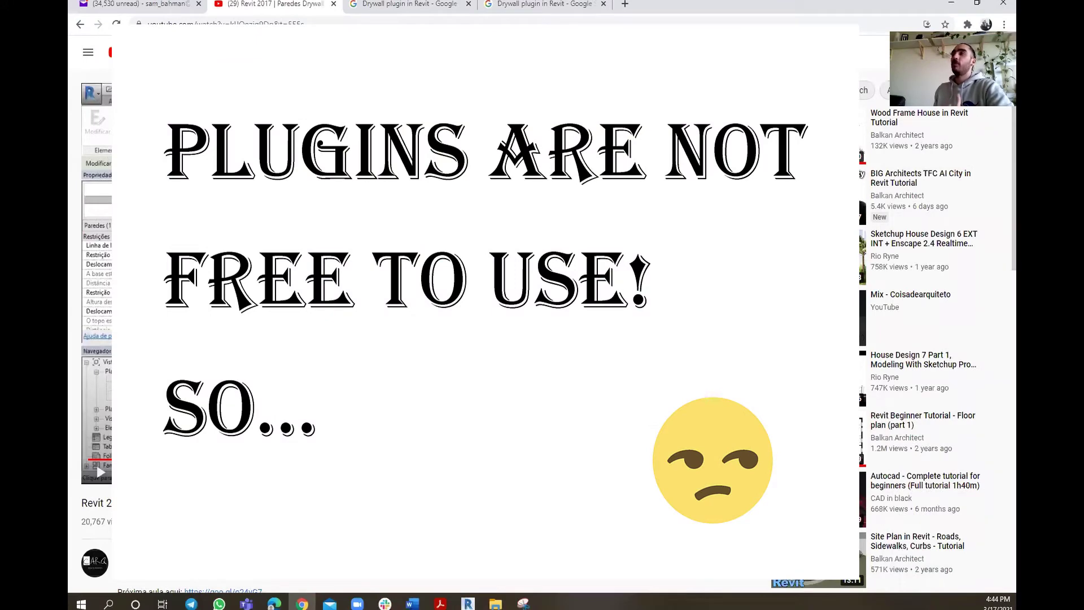
{"action": "left_click", "coordinate": [384, 4]}
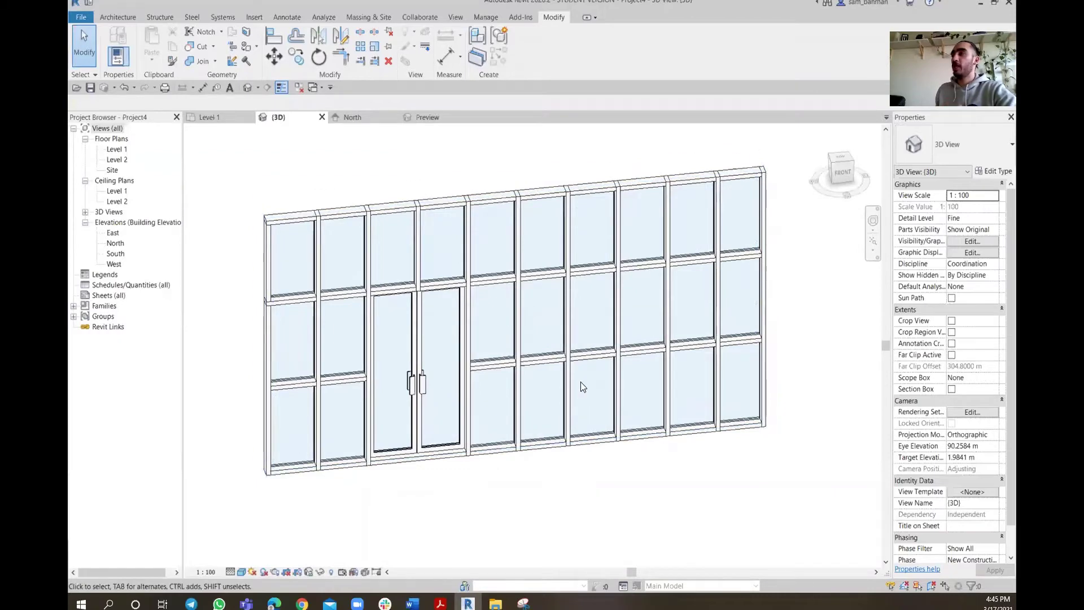
{"action": "scroll", "coordinate": [568, 361], "scroll_direction": "up", "scroll_amount": 1}
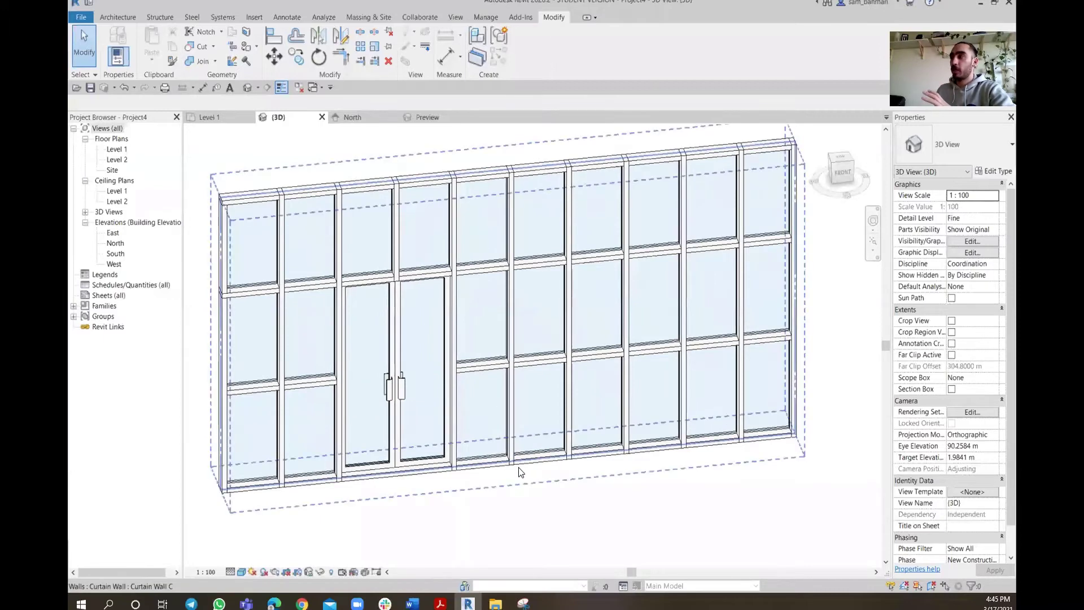
{"action": "scroll", "coordinate": [524, 467], "scroll_direction": "down", "scroll_amount": 1}
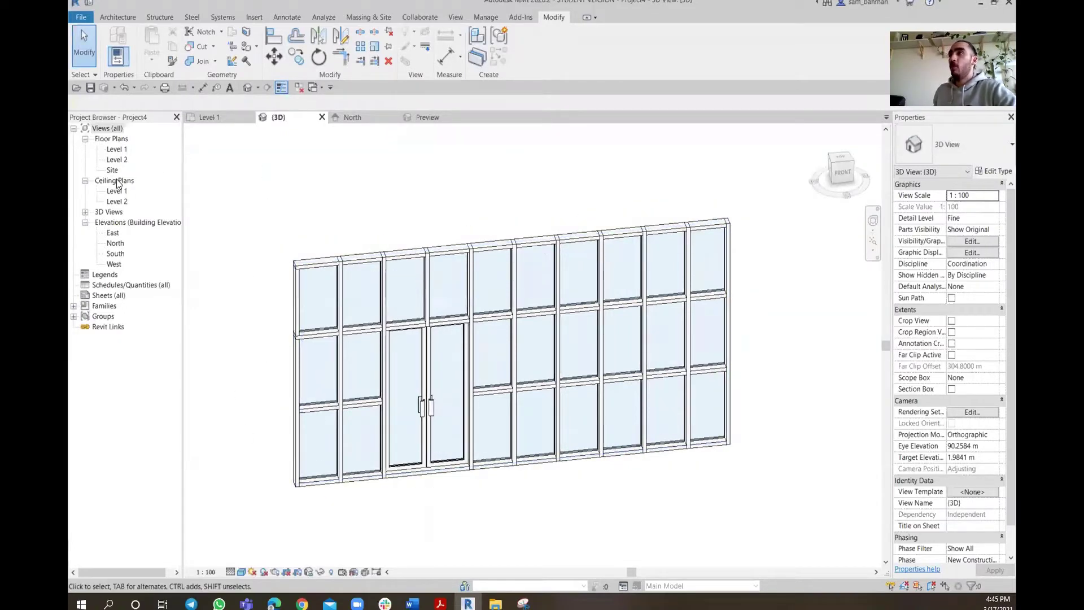
- Expand the Families category in the project's browser tree
{"action": "left_click", "coordinate": [73, 306]}
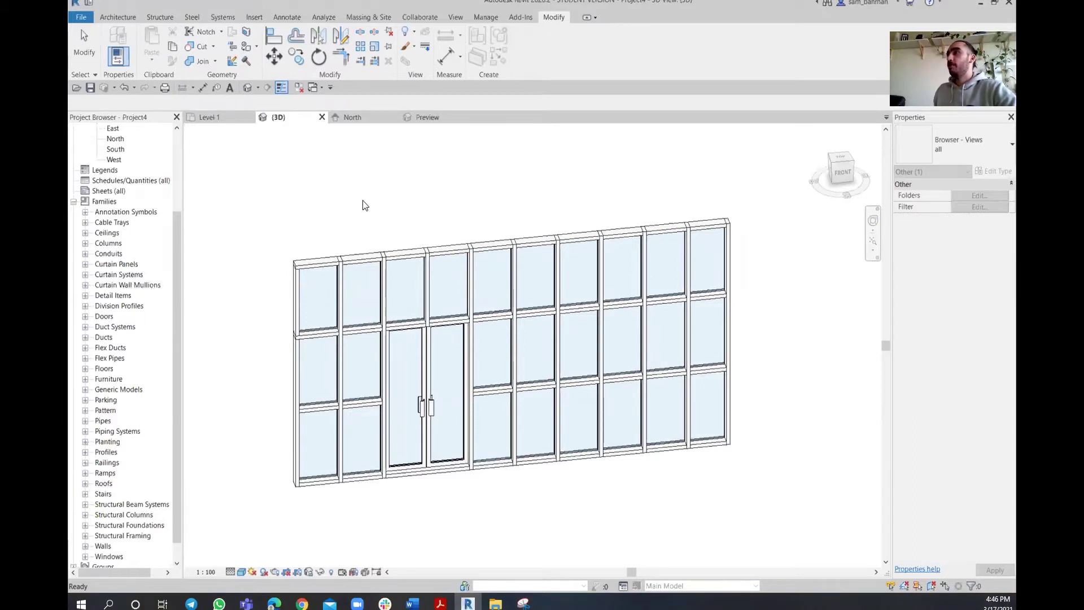
{"action": "left_click", "coordinate": [390, 194]}
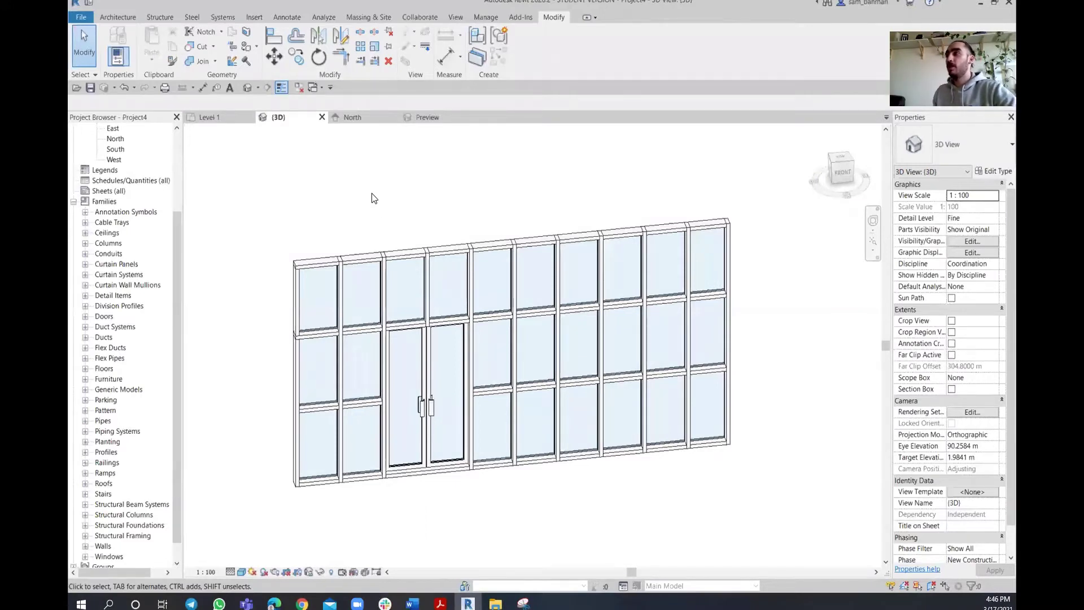
- Duplicate the curtain wall's type under the name "Dry wall" and apply the new type to the wall
{"action": "left_click", "coordinate": [357, 255]}
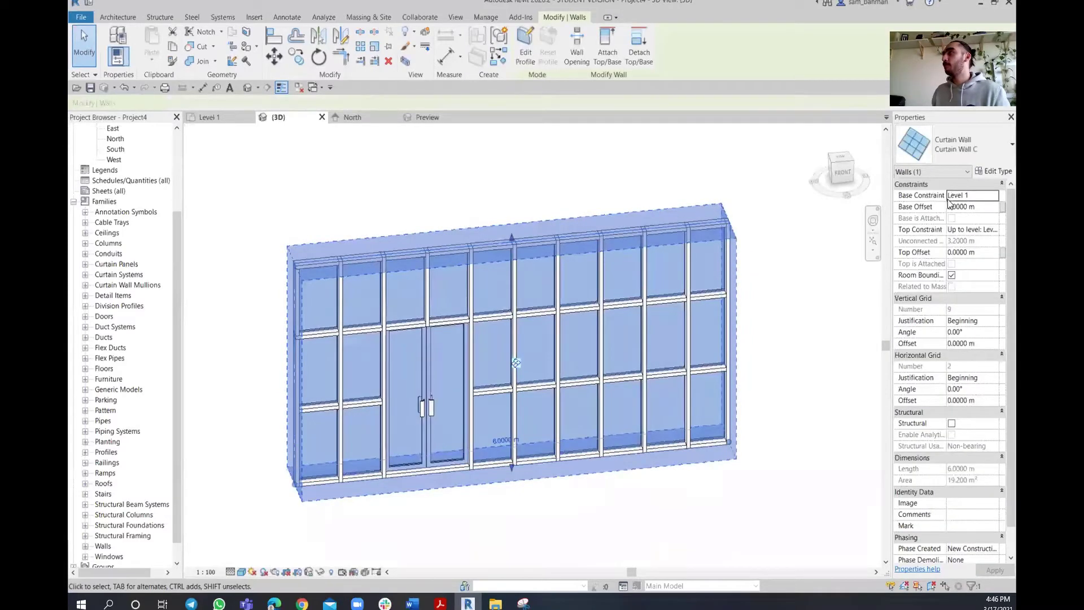
{"action": "left_click", "coordinate": [991, 172]}
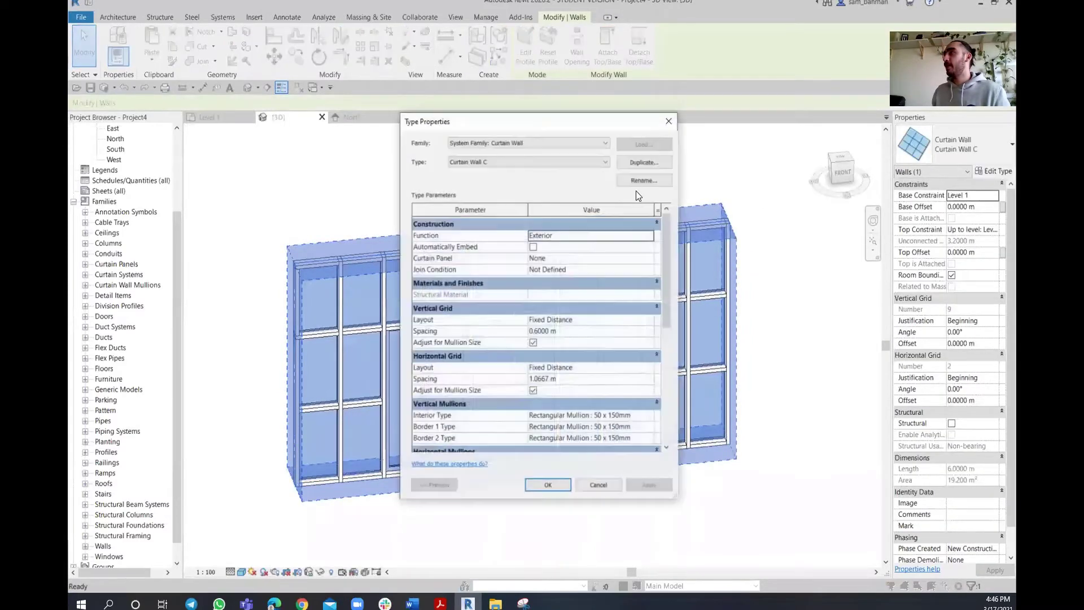
{"action": "left_click", "coordinate": [643, 162]}
{"action": "type", "text": "Dry wall"}
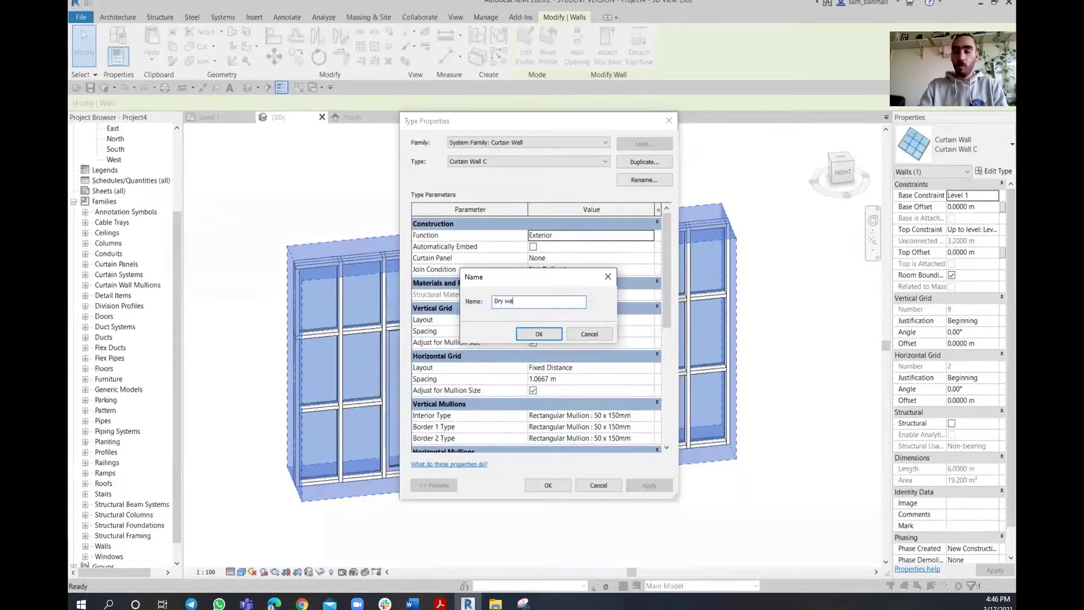
{"action": "left_click", "coordinate": [537, 335]}
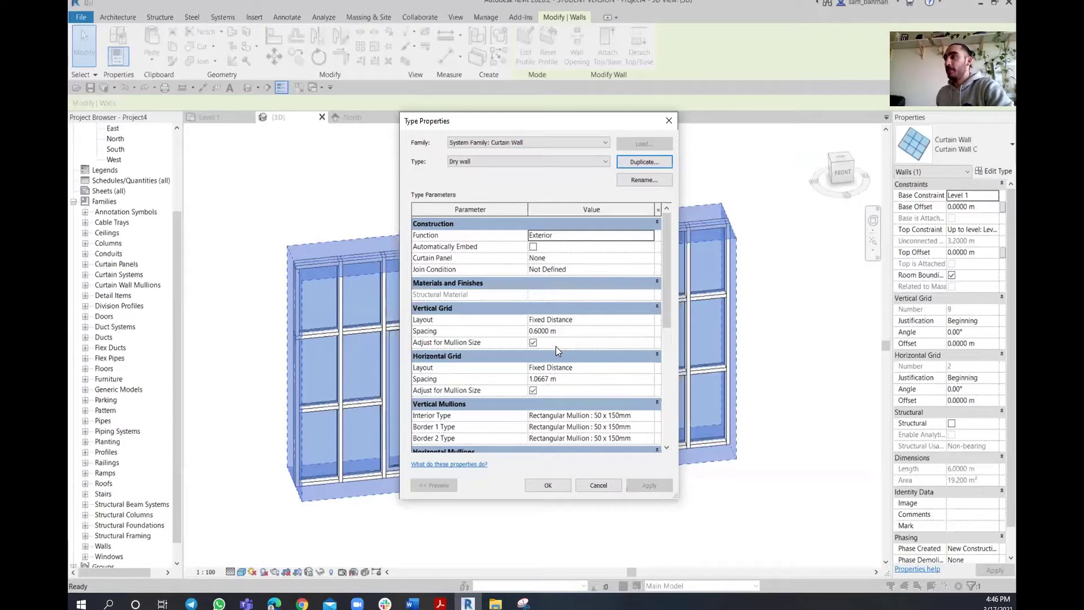
{"action": "scroll", "coordinate": [555, 348], "scroll_direction": "down", "scroll_amount": 1}
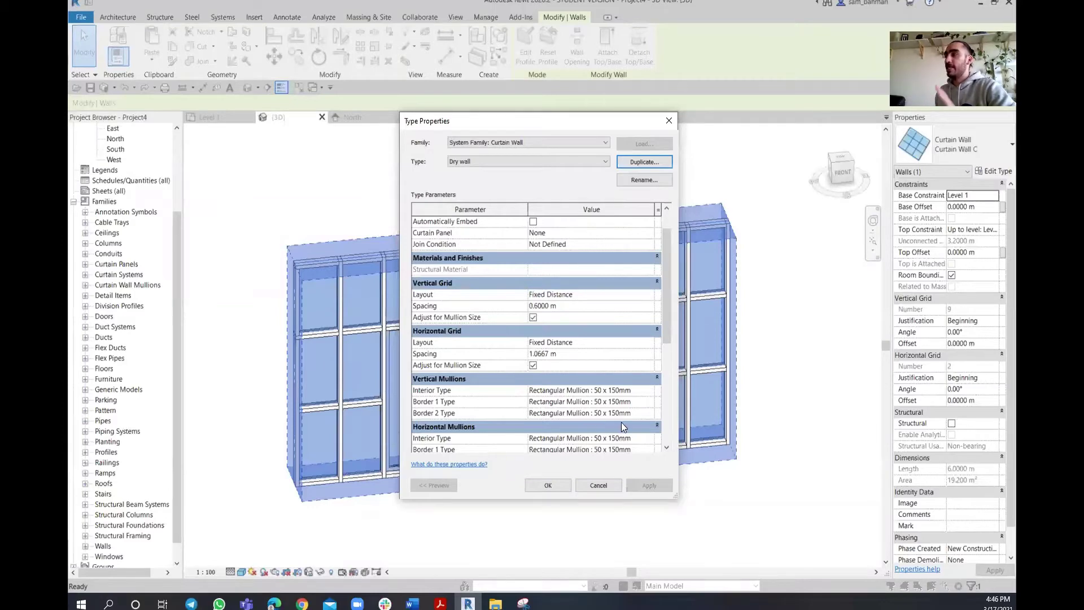
{"action": "scroll", "coordinate": [608, 413], "scroll_direction": "down", "scroll_amount": 1}
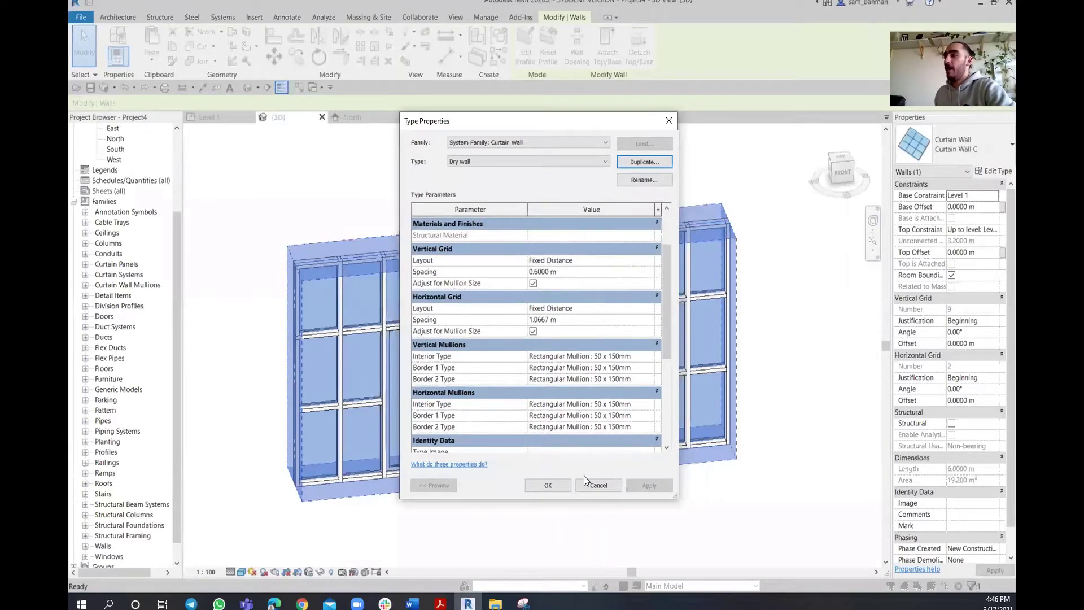
{"action": "left_click", "coordinate": [548, 485]}
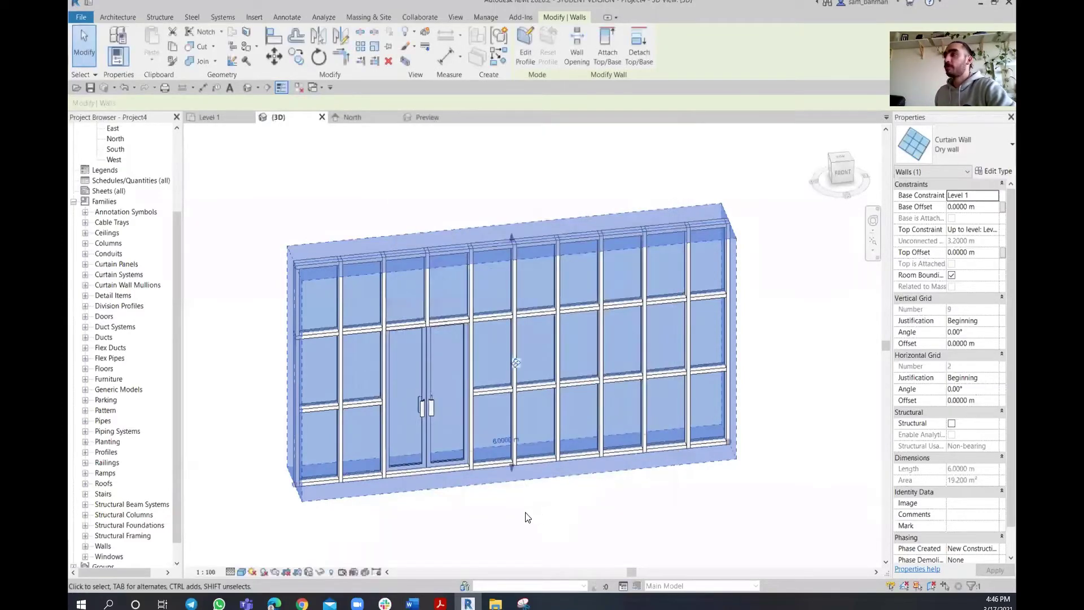
{"action": "left_click", "coordinate": [340, 174]}
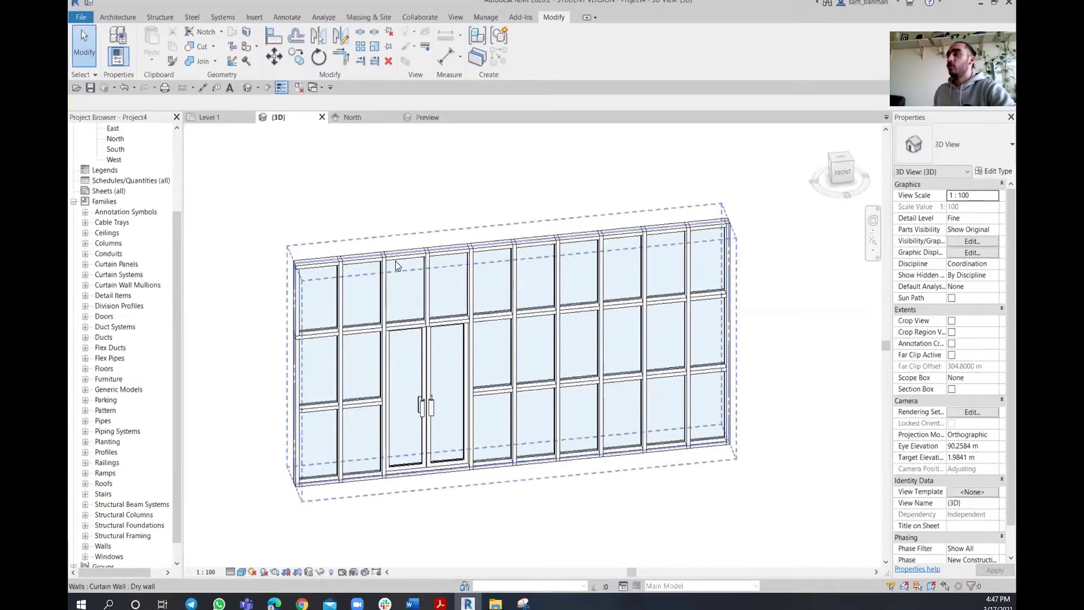
{"action": "middle_click_drag", "start_coordinate": [315, 219], "coordinate": [345, 205]}
{"action": "scroll", "coordinate": [346, 211], "scroll_direction": "down", "scroll_amount": 1}
{"action": "scroll", "coordinate": [316, 237], "scroll_direction": "down", "scroll_amount": 1}
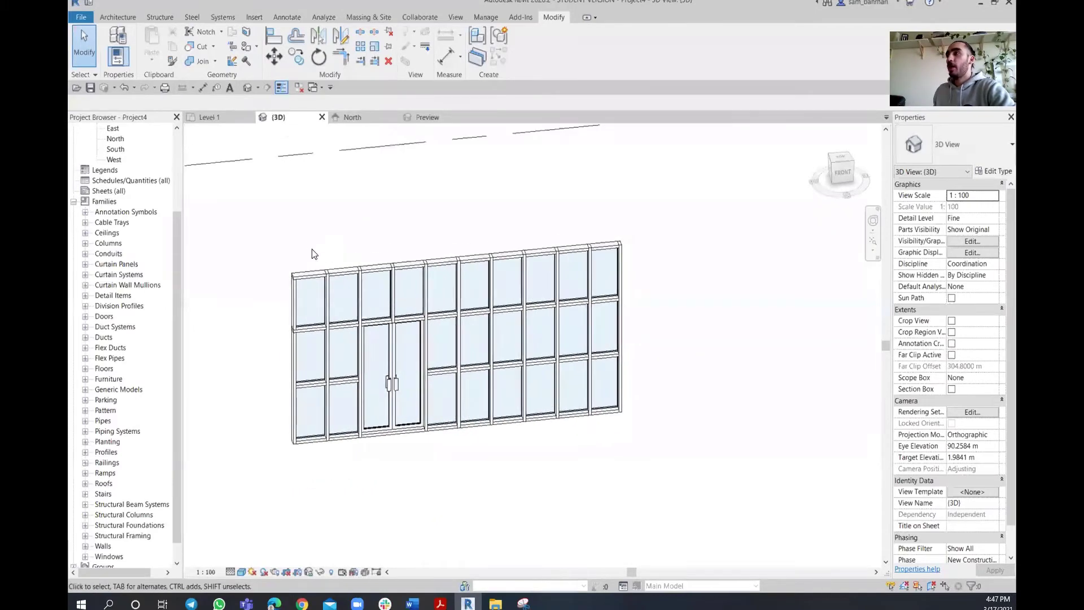
{"action": "scroll", "coordinate": [309, 251], "scroll_direction": "down", "scroll_amount": 1}
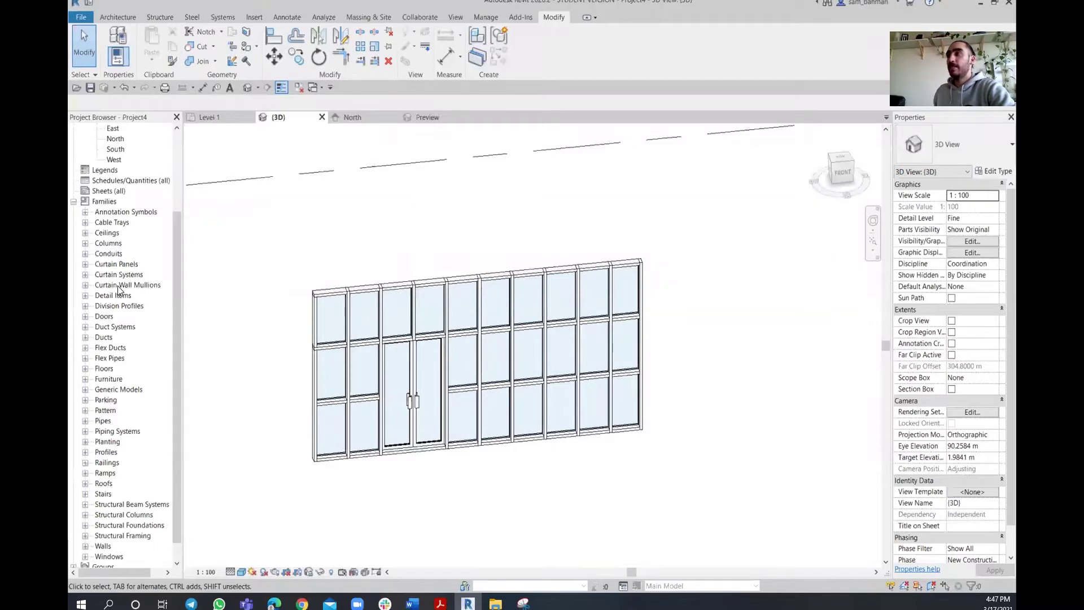
- Duplicate the 50 x 150mm rectangular curtain wall mullion type and name the copy "Wooden profile"
{"action": "left_click", "coordinate": [85, 285]}
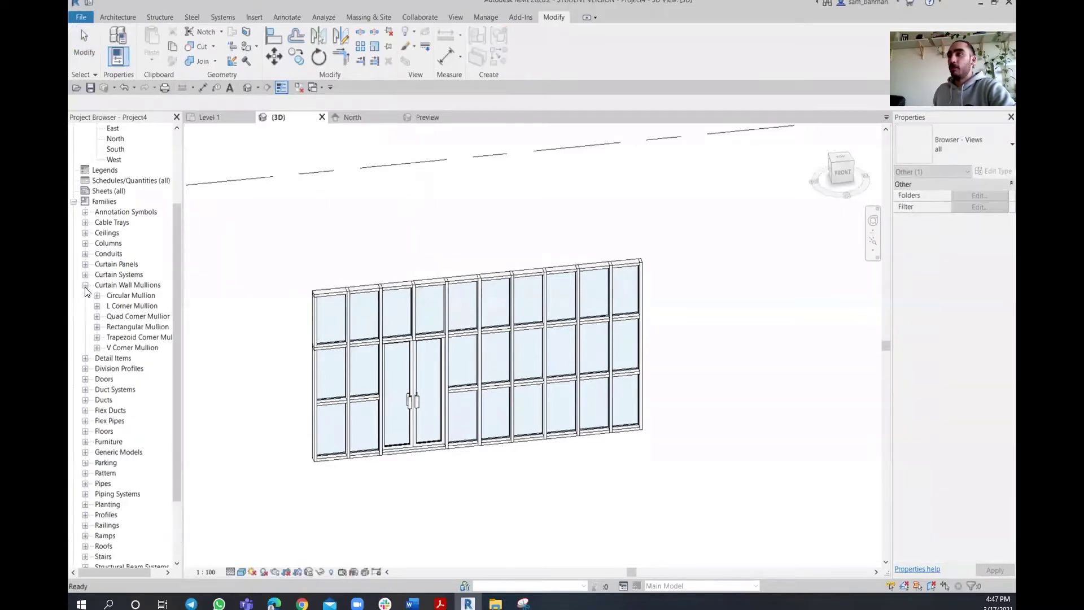
{"action": "left_click", "coordinate": [142, 328]}
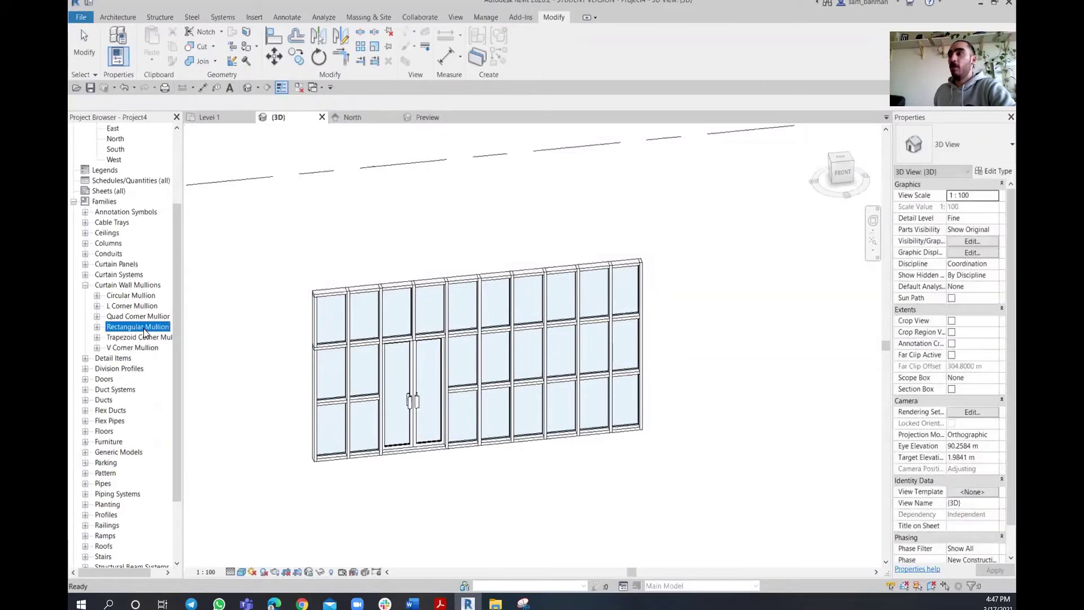
{"action": "left_click", "coordinate": [97, 327]}
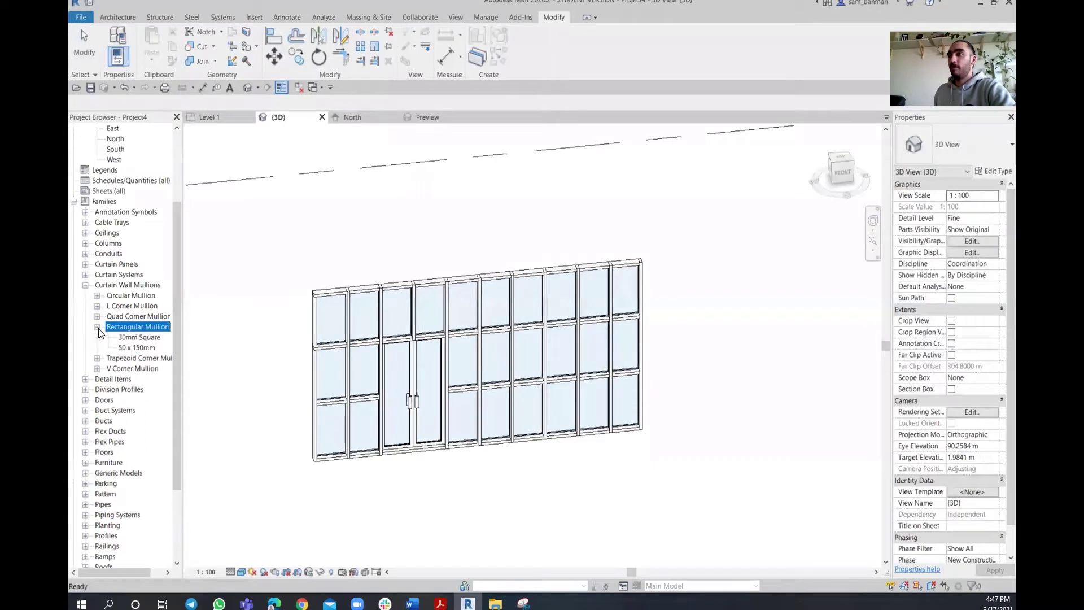
{"action": "left_click", "coordinate": [136, 348]}
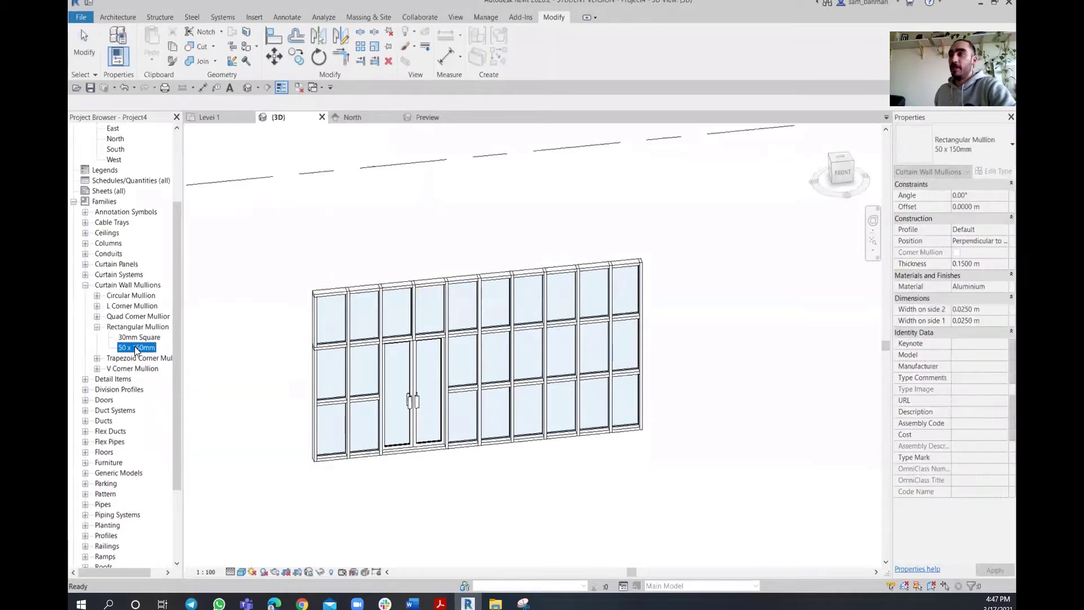
{"action": "right_click", "coordinate": [136, 349]}
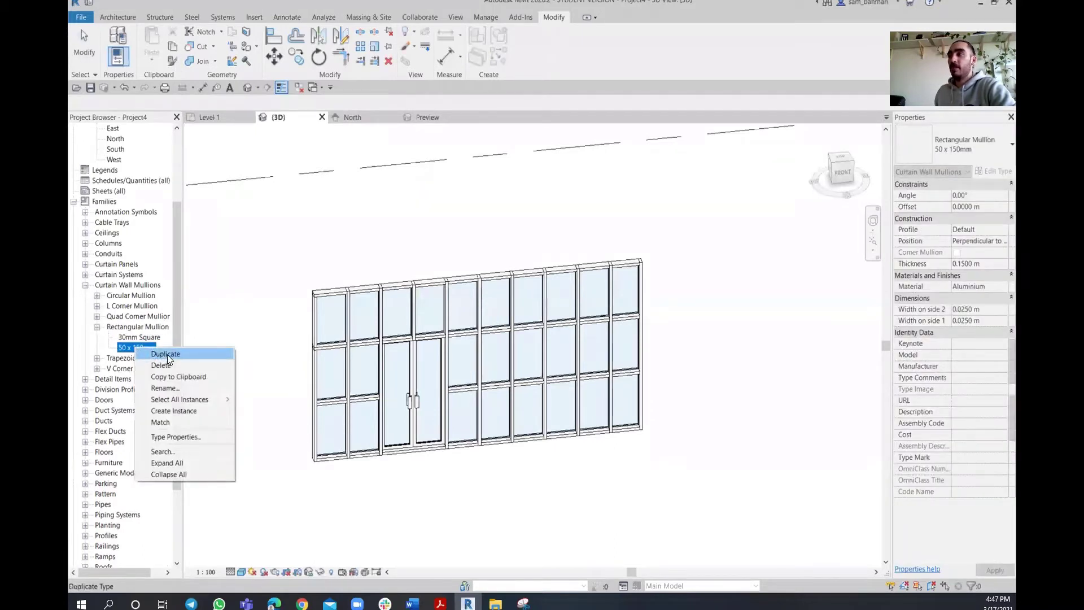
{"action": "left_click", "coordinate": [167, 357]}
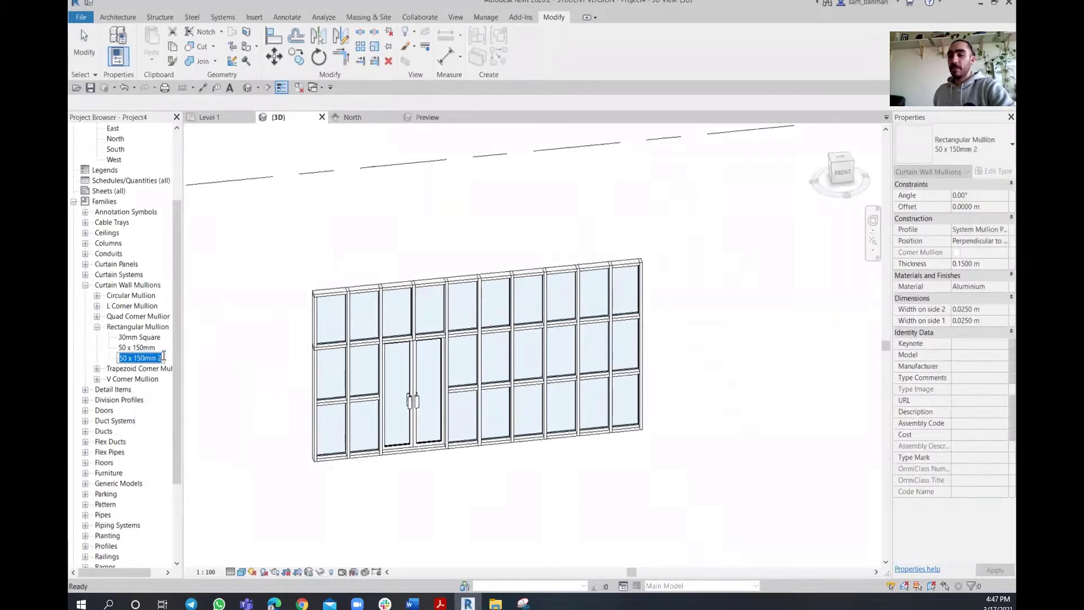
{"action": "type", "text": "Wood"}
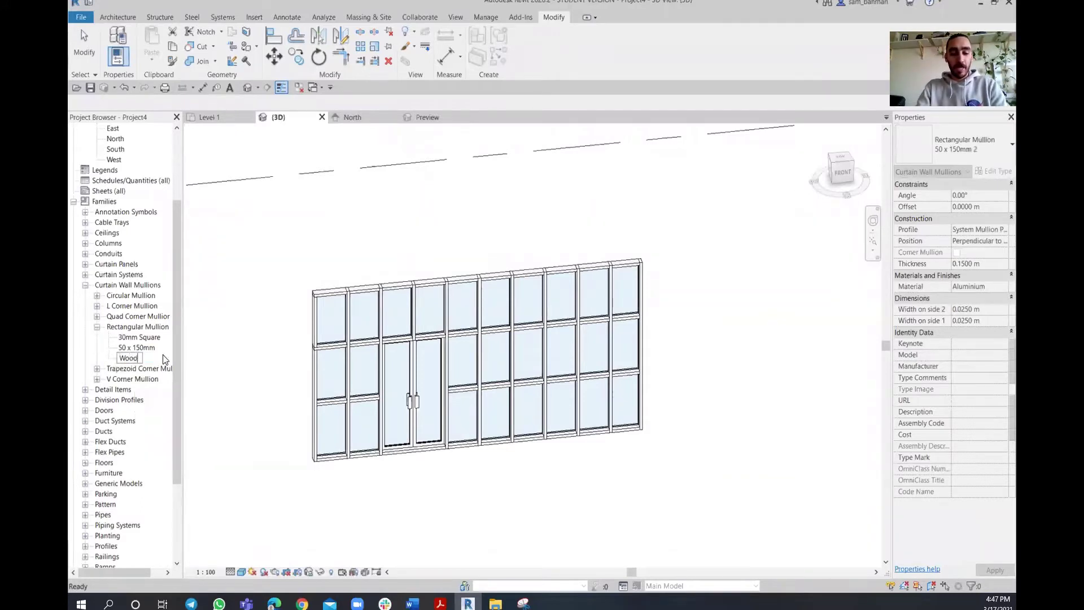
{"action": "type", "text": "en profile"}
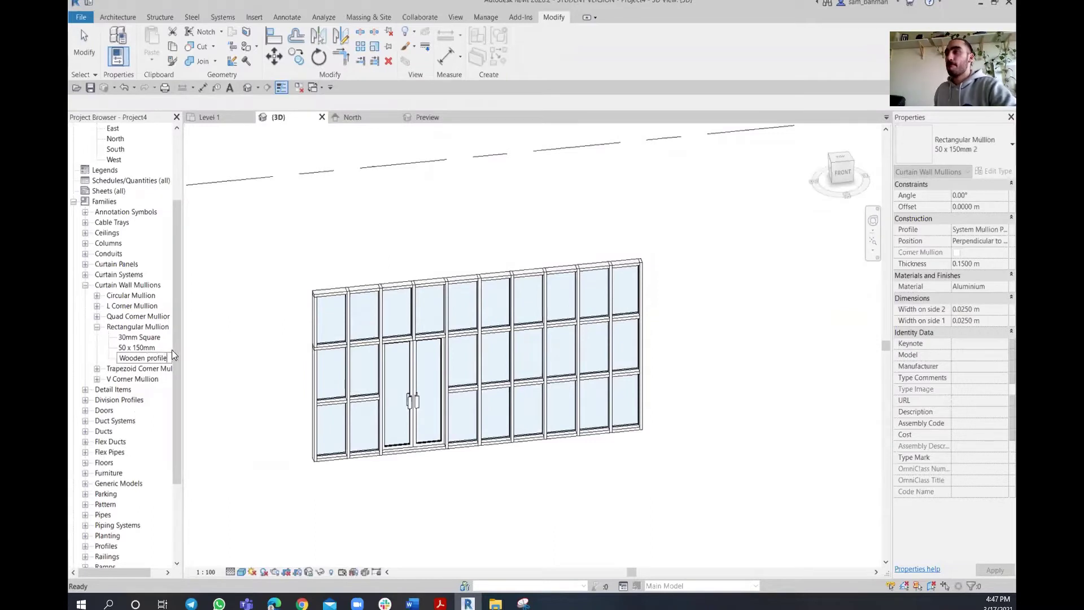
{"action": "key", "text": "Return"}
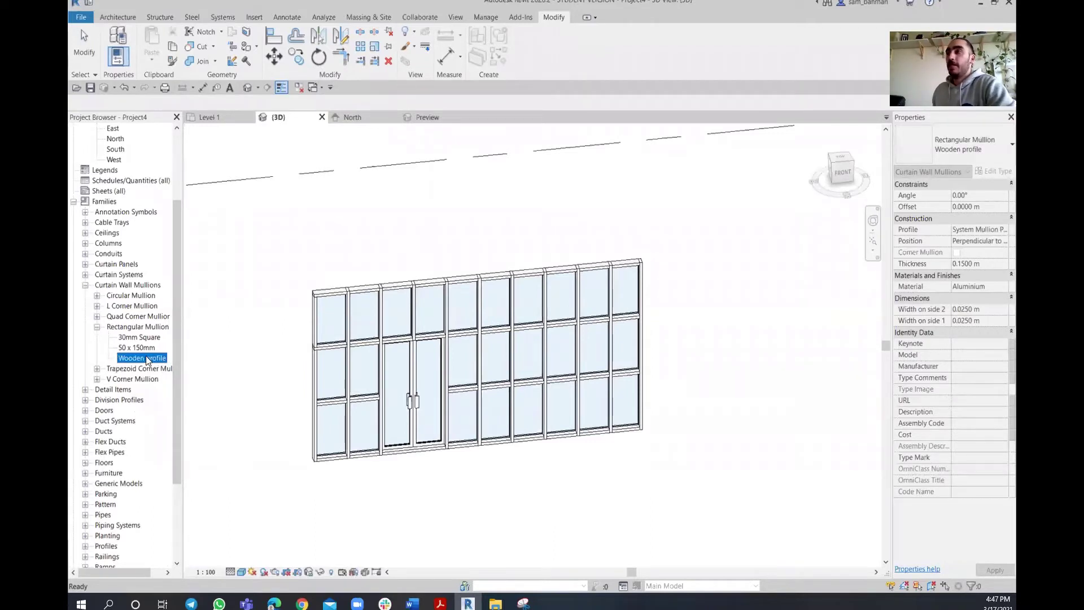
- Open the material choice for the Wooden profile mullion type and search the materials for "wood"
{"action": "double_click", "coordinate": [147, 360]}
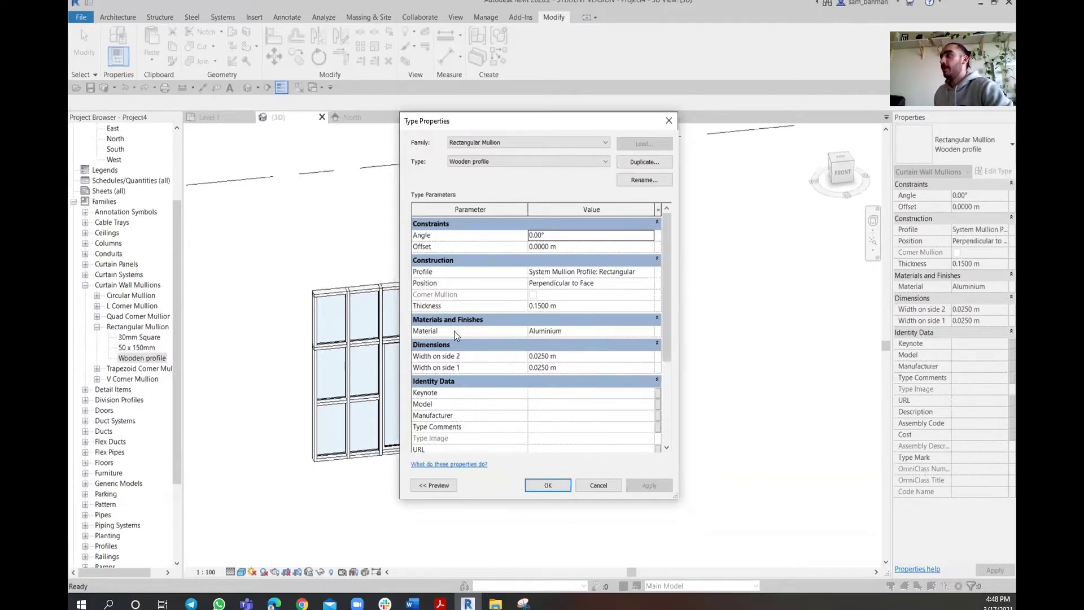
{"action": "left_click", "coordinate": [651, 332]}
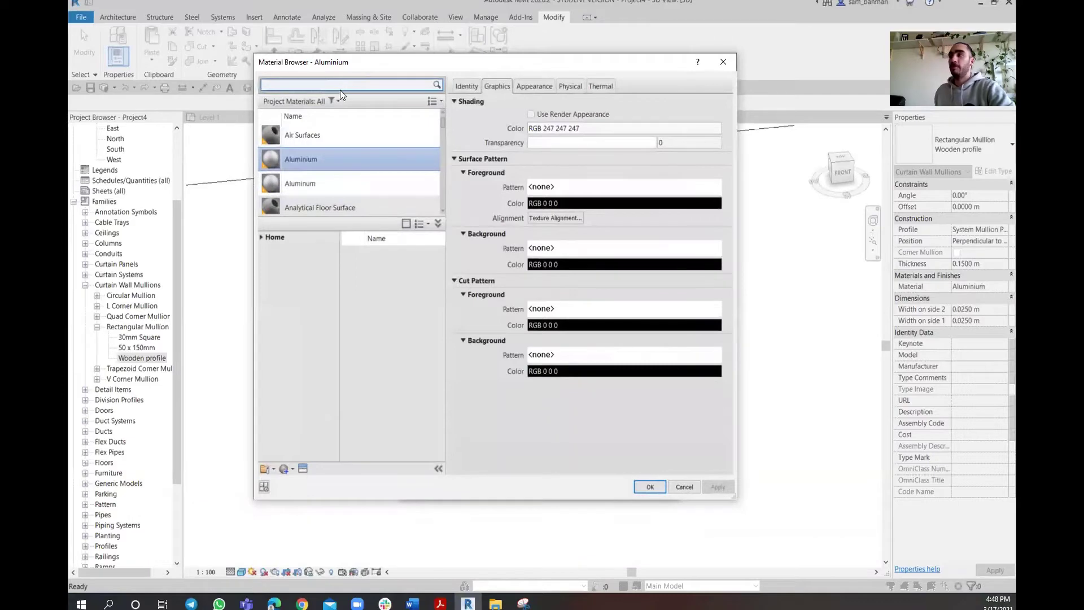
{"action": "type", "text": "wood"}
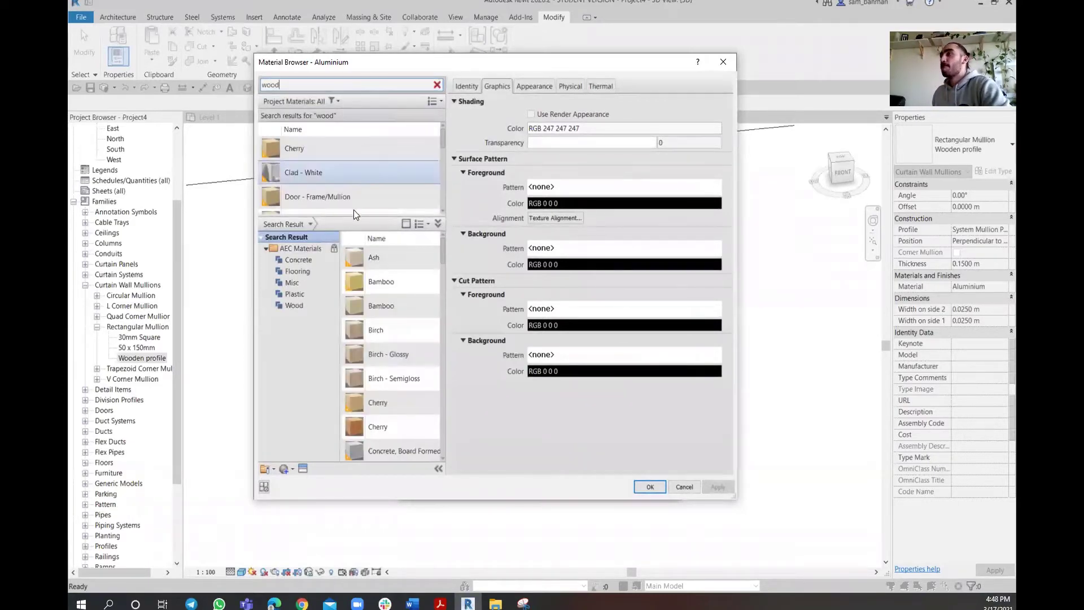
- Add the Softwood, Lumber library material to the project and assign it to the Wooden profile mullion type
{"action": "scroll", "coordinate": [379, 302], "scroll_direction": "down", "scroll_amount": 1}
{"action": "scroll", "coordinate": [381, 314], "scroll_direction": "down", "scroll_amount": 6}
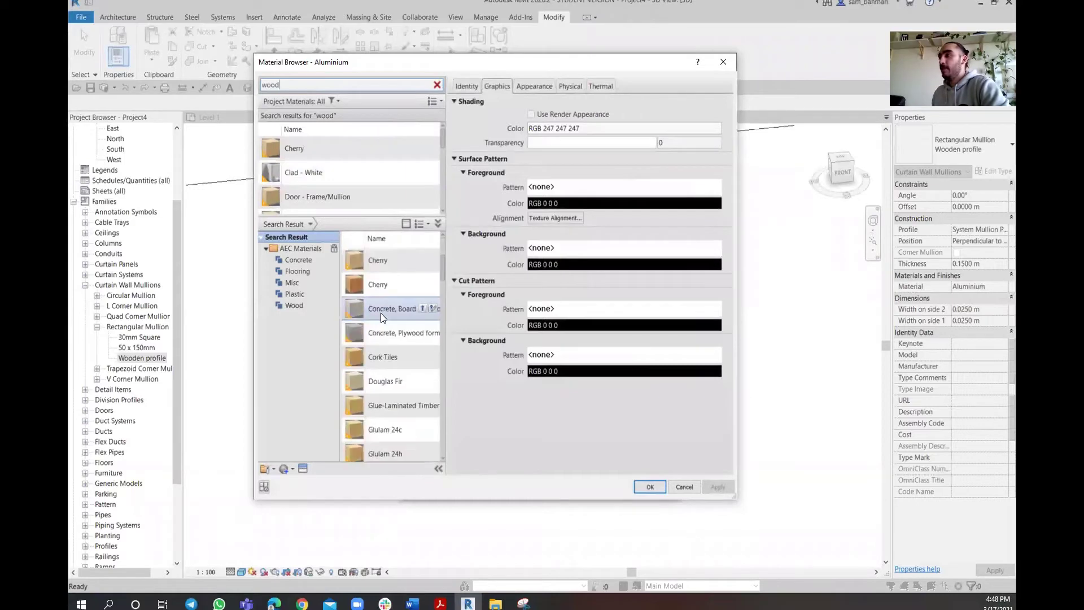
{"action": "scroll", "coordinate": [381, 314], "scroll_direction": "down", "scroll_amount": 3}
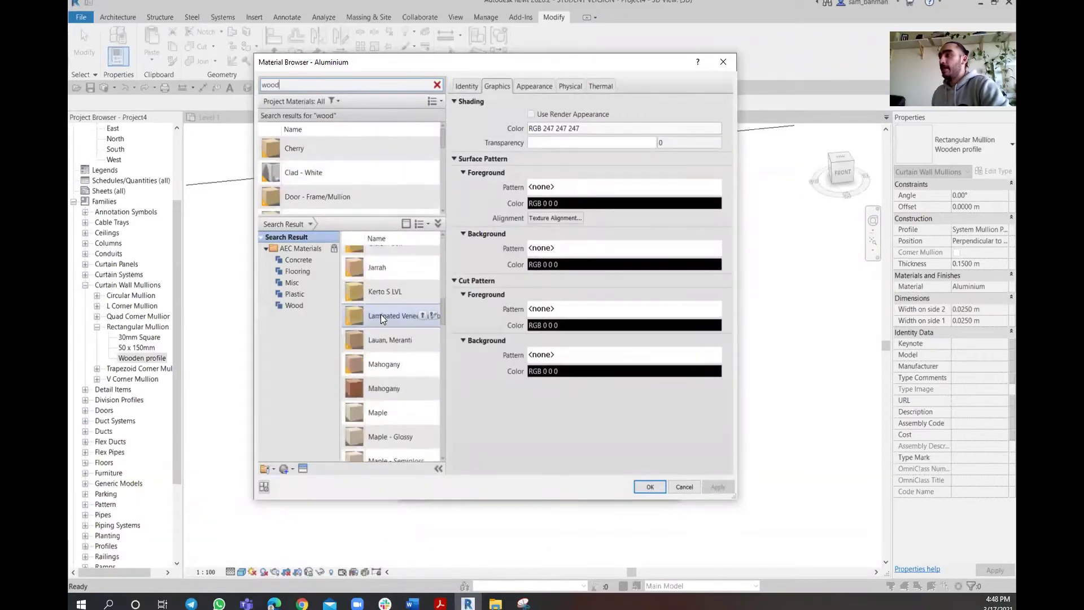
{"action": "left_click_drag", "start_coordinate": [449, 354], "coordinate": [503, 354]}
{"action": "scroll", "coordinate": [404, 323], "scroll_direction": "up", "scroll_amount": 2}
{"action": "scroll", "coordinate": [407, 324], "scroll_direction": "up", "scroll_amount": 5}
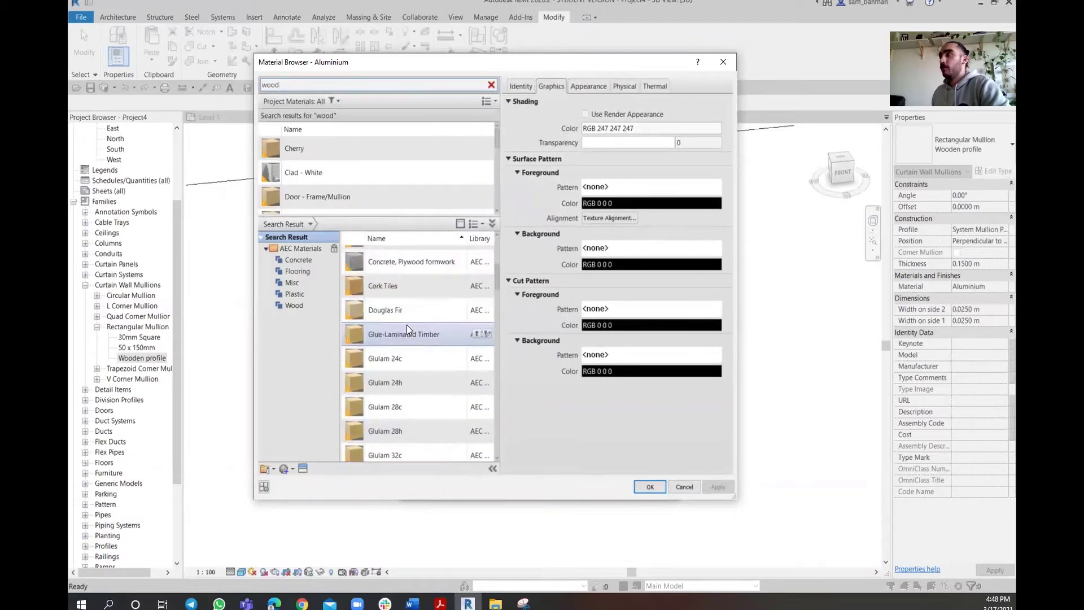
{"action": "scroll", "coordinate": [408, 327], "scroll_direction": "down", "scroll_amount": 5}
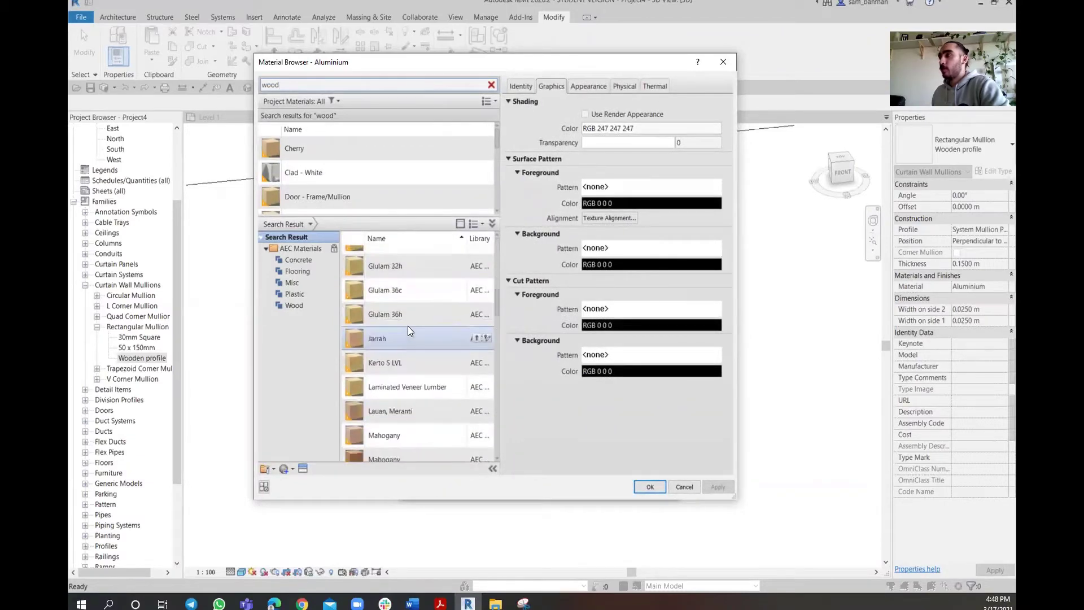
{"action": "scroll", "coordinate": [408, 327], "scroll_direction": "down", "scroll_amount": 5}
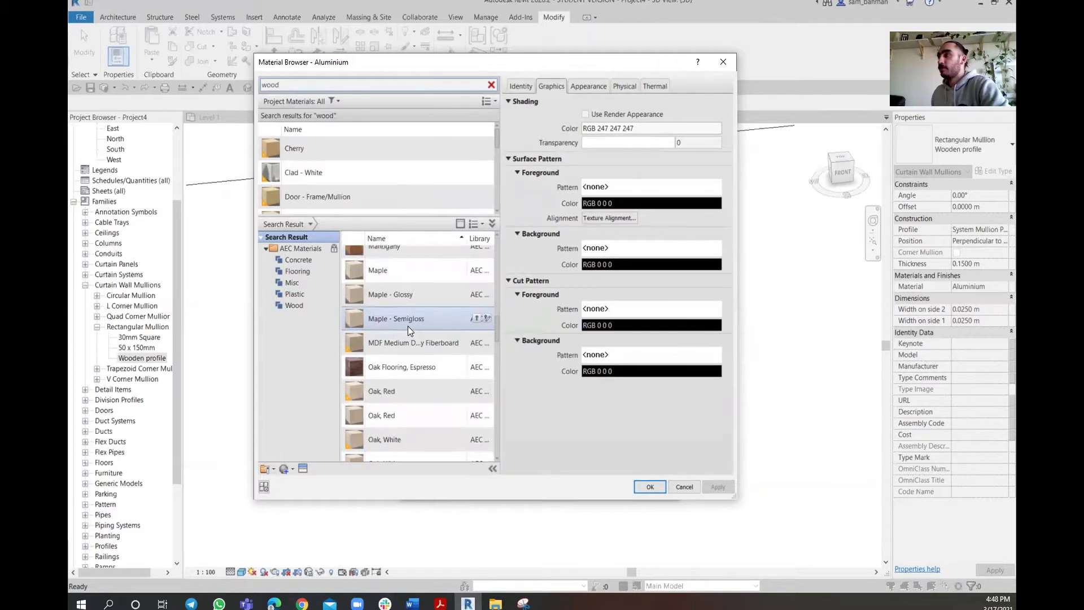
{"action": "scroll", "coordinate": [411, 310], "scroll_direction": "down", "scroll_amount": 5}
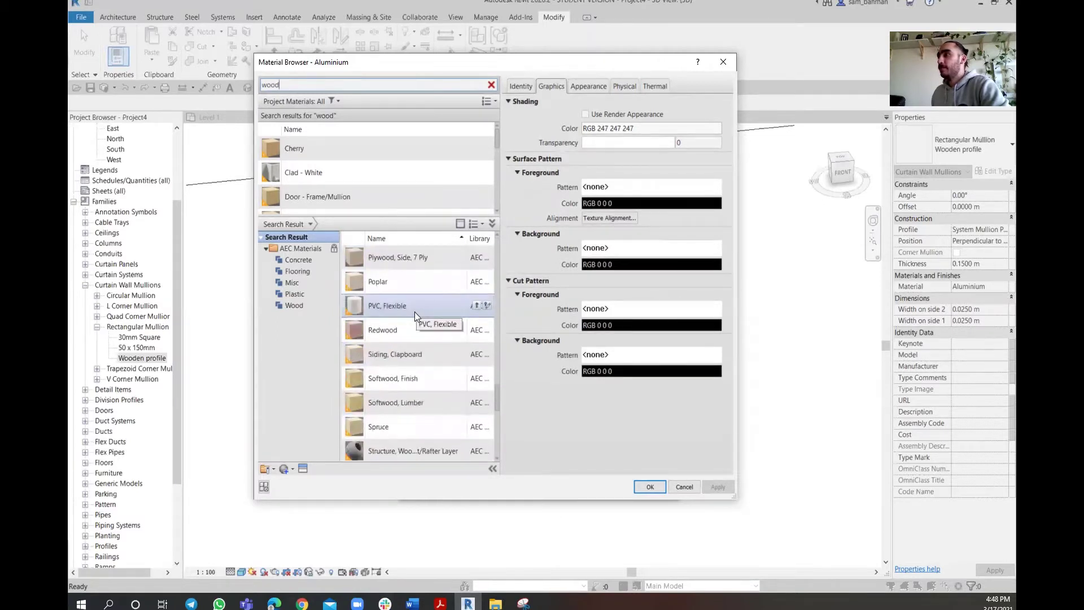
{"action": "scroll", "coordinate": [414, 310], "scroll_direction": "down", "scroll_amount": 3}
{"action": "scroll", "coordinate": [422, 308], "scroll_direction": "down", "scroll_amount": 5}
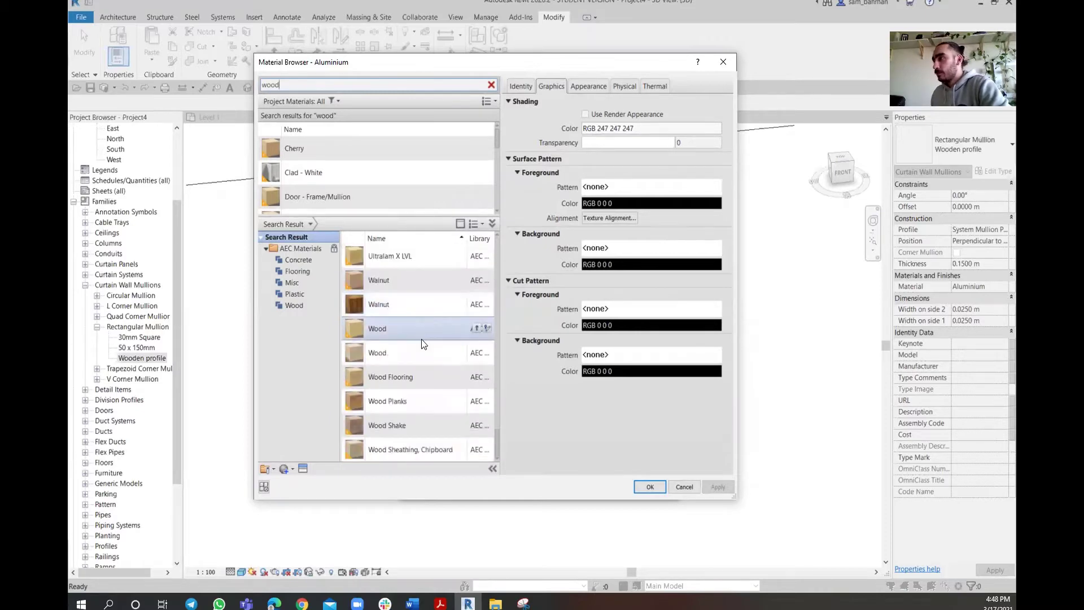
{"action": "scroll", "coordinate": [403, 357], "scroll_direction": "up", "scroll_amount": 3}
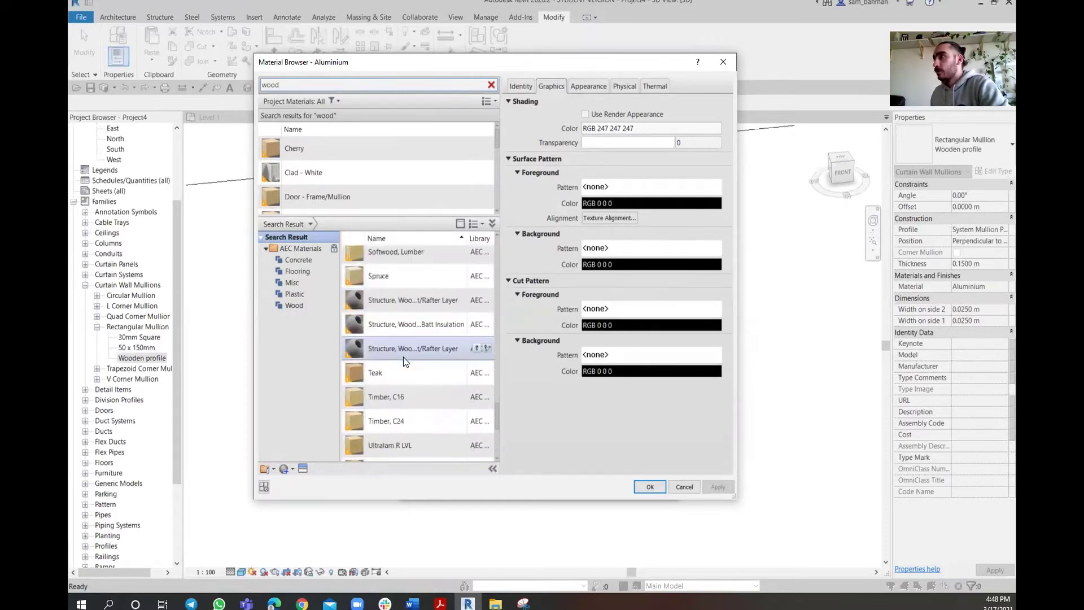
{"action": "scroll", "coordinate": [405, 321], "scroll_direction": "up", "scroll_amount": 1}
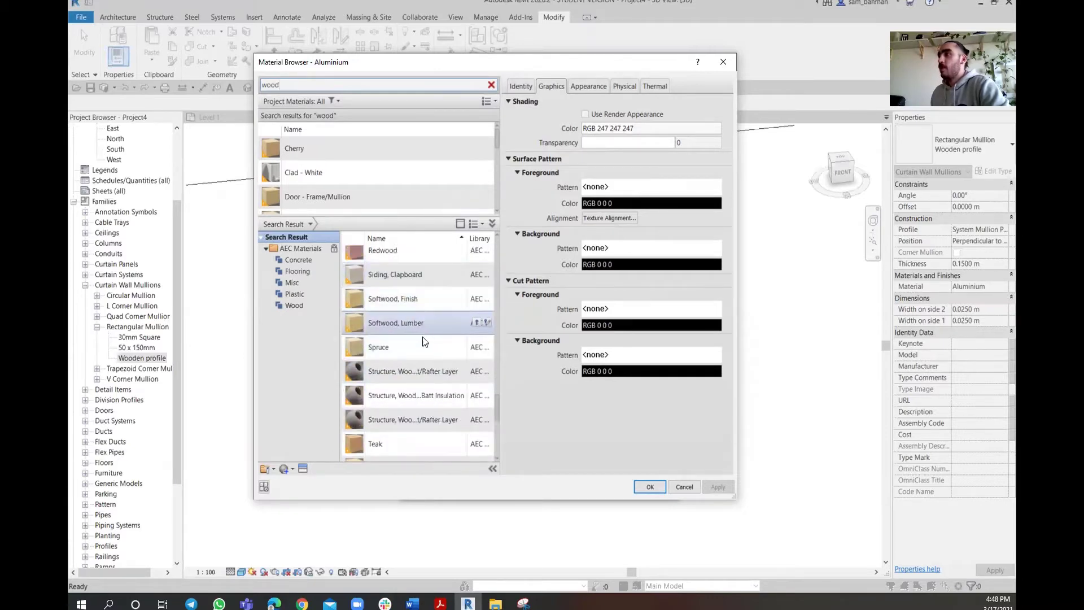
{"action": "left_click", "coordinate": [476, 323]}
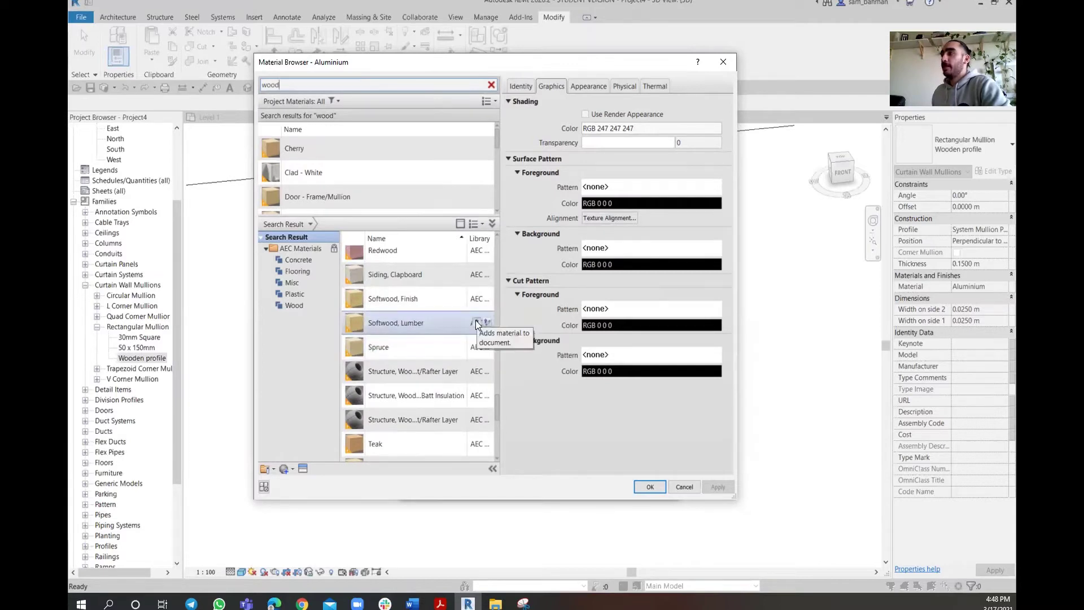
{"action": "left_click", "coordinate": [514, 317]}
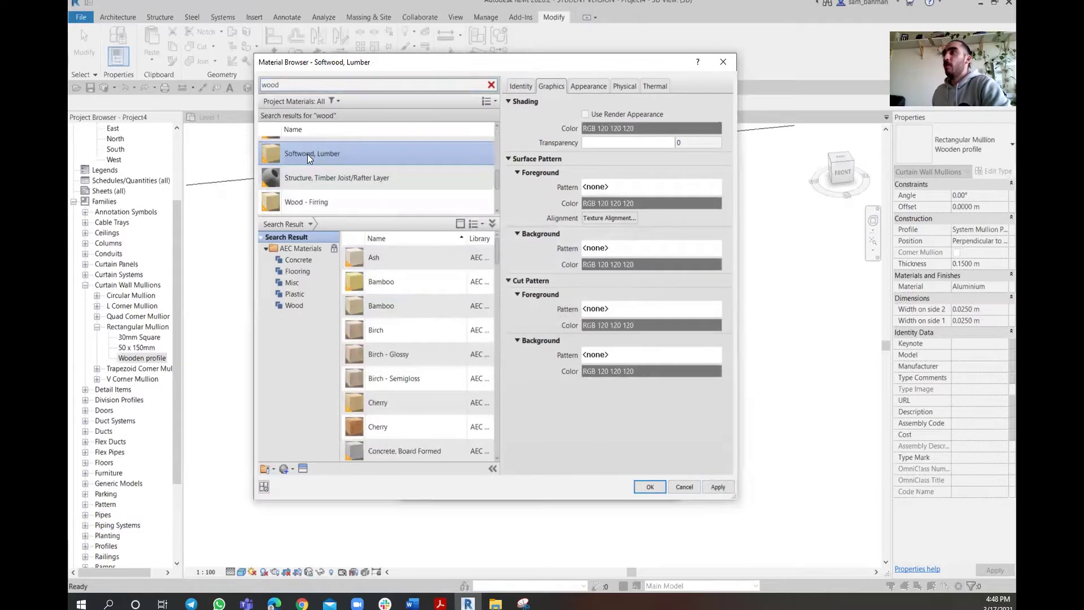
{"action": "double_click", "coordinate": [307, 154]}
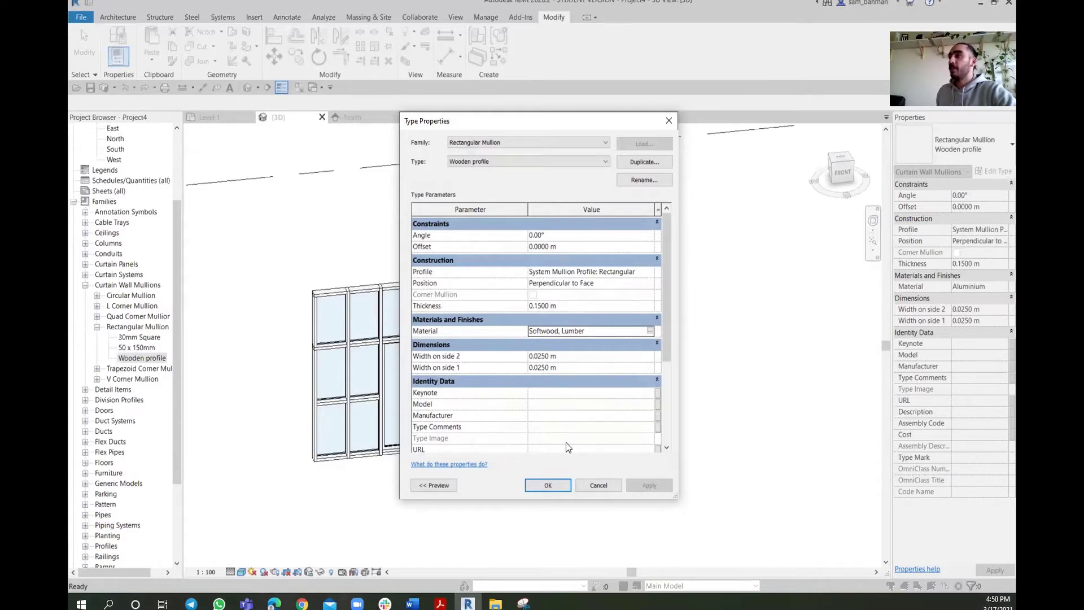
{"action": "left_click", "coordinate": [550, 485]}
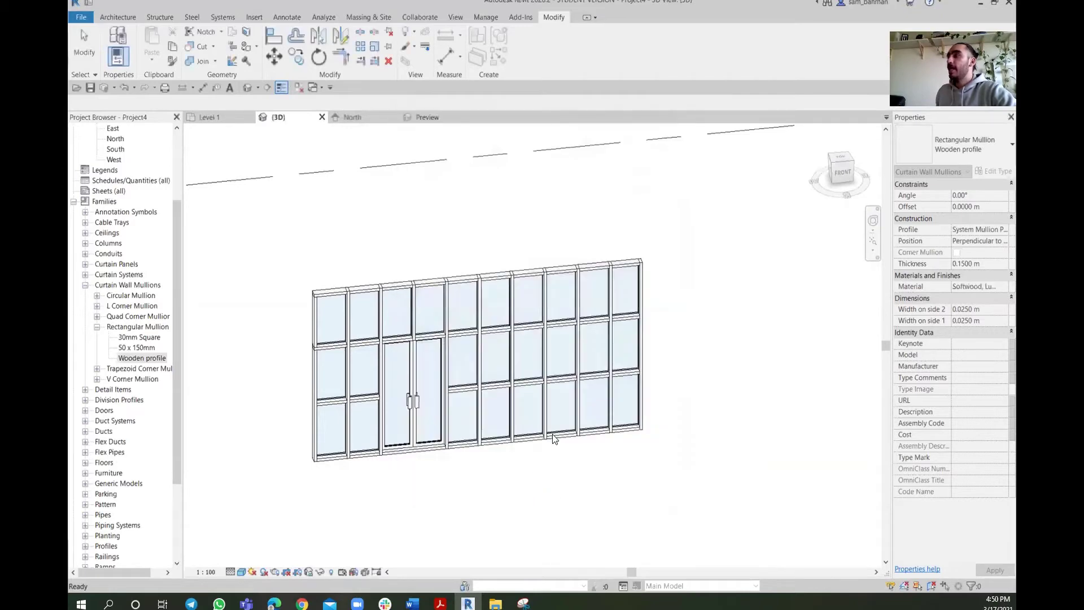
- In the Dry wall curtain wall type, set the vertical mullions' interior, border 1 and border 2 types to Rectangular Mullion : Wooden profile
{"action": "left_click", "coordinate": [643, 455]}
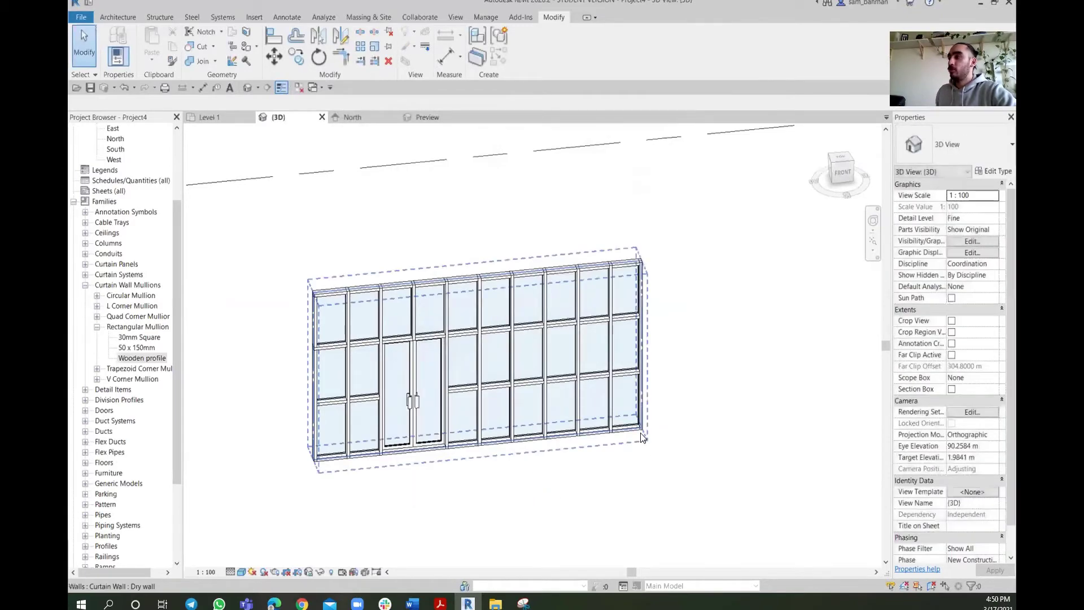
{"action": "left_click", "coordinate": [641, 432]}
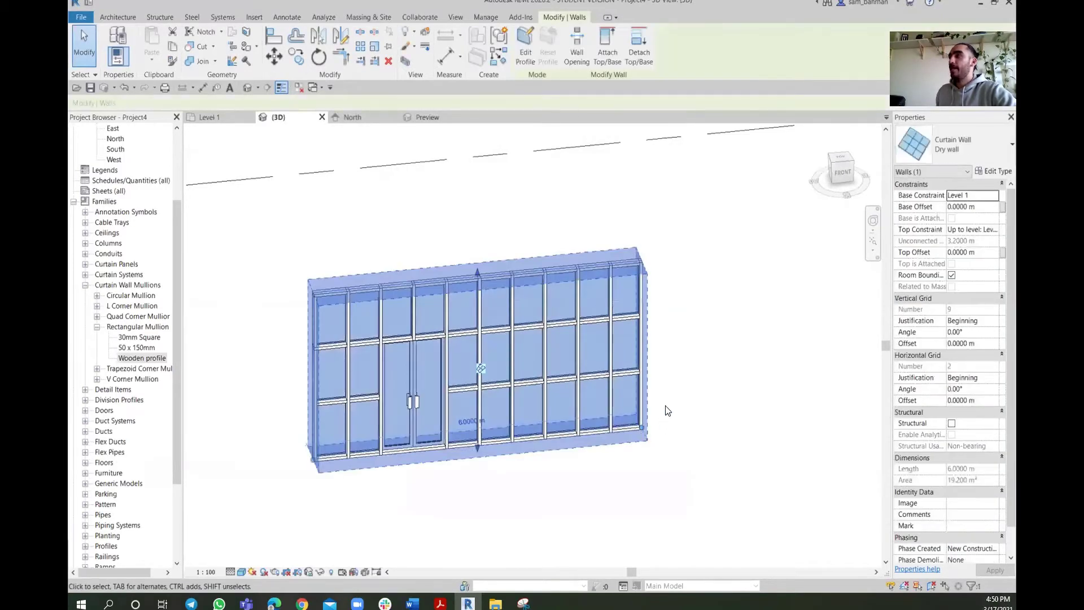
{"action": "left_click", "coordinate": [994, 171]}
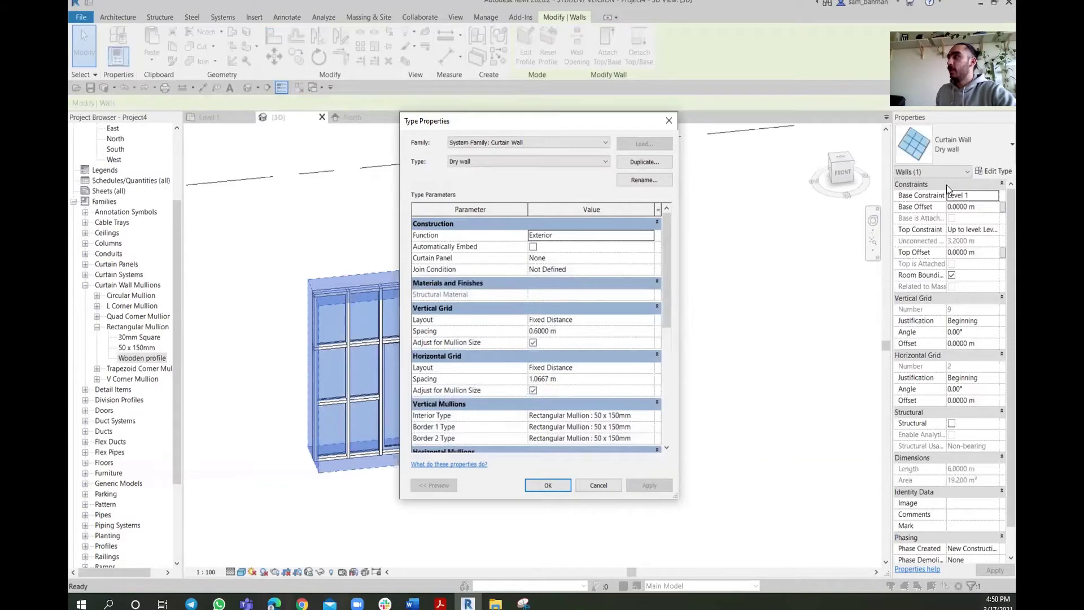
{"action": "scroll", "coordinate": [634, 370], "scroll_direction": "down", "scroll_amount": 3}
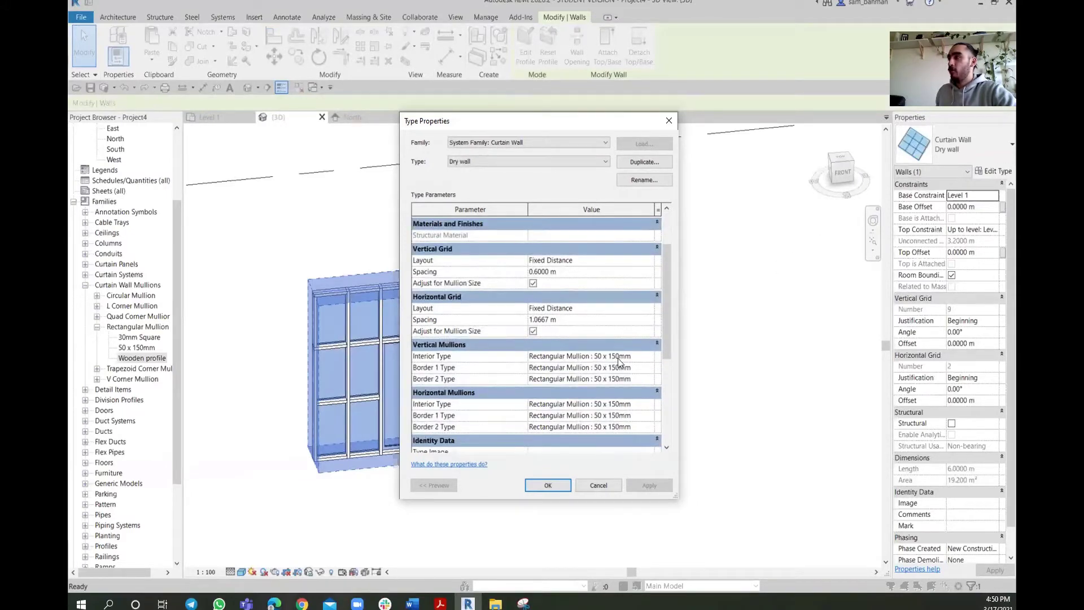
{"action": "left_click", "coordinate": [649, 356]}
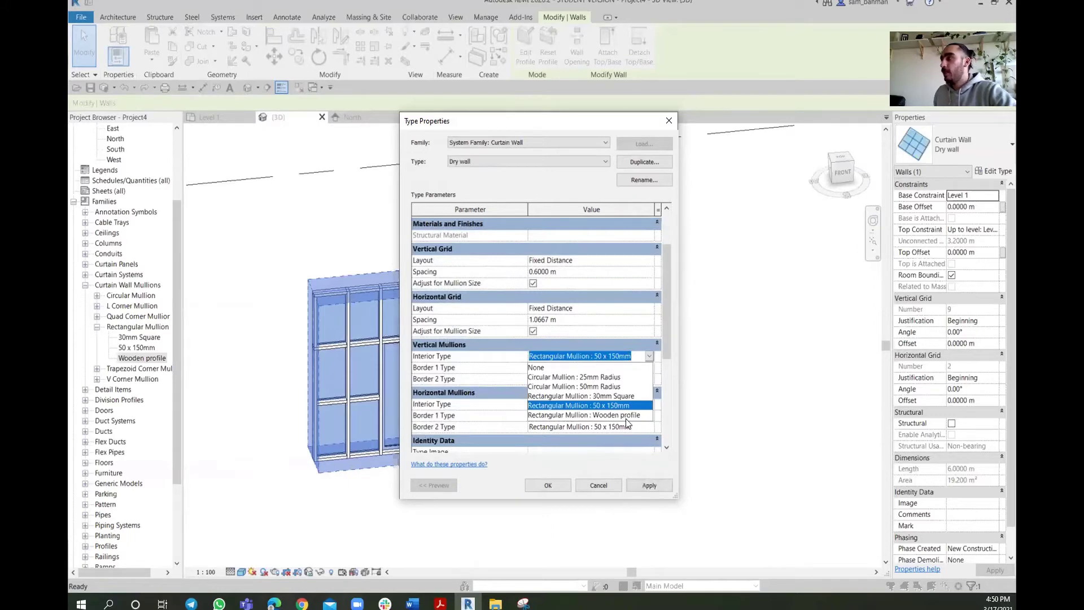
{"action": "left_click", "coordinate": [626, 415]}
{"action": "left_click", "coordinate": [649, 368]}
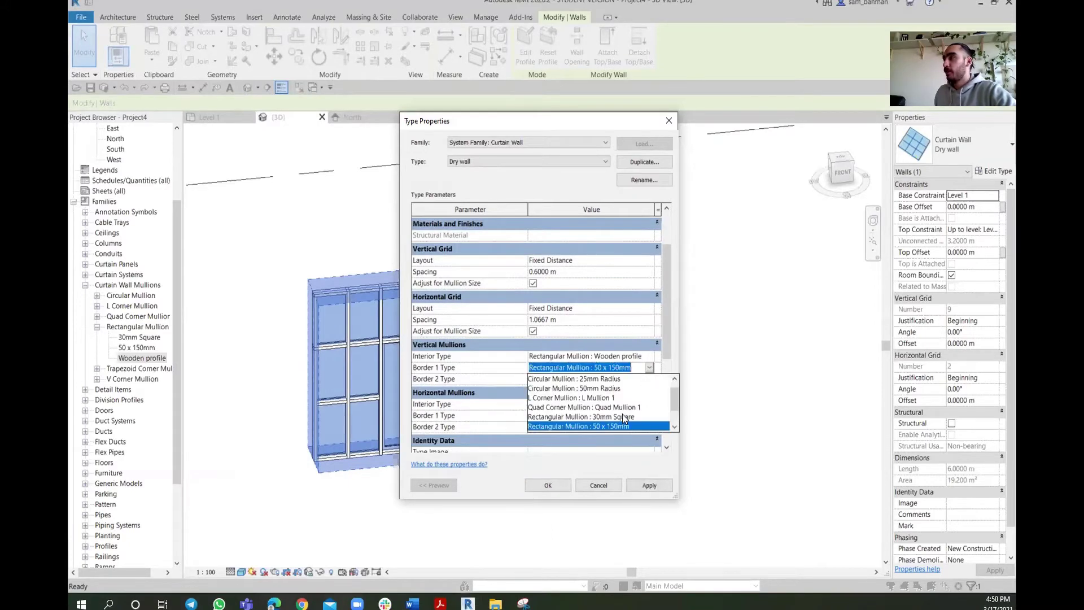
{"action": "scroll", "coordinate": [623, 417], "scroll_direction": "down", "scroll_amount": 2}
{"action": "left_click", "coordinate": [623, 405]}
{"action": "left_click", "coordinate": [649, 380]}
{"action": "left_click", "coordinate": [648, 378]}
{"action": "left_click", "coordinate": [619, 418]}
- Set the Dry wall type's horizontal interior, border 1 and border 2 mullions to Rectangular Mullion : Wooden profile and apply the changes
{"action": "left_click", "coordinate": [642, 404]}
{"action": "left_click", "coordinate": [648, 404]}
{"action": "left_click", "coordinate": [603, 463]}
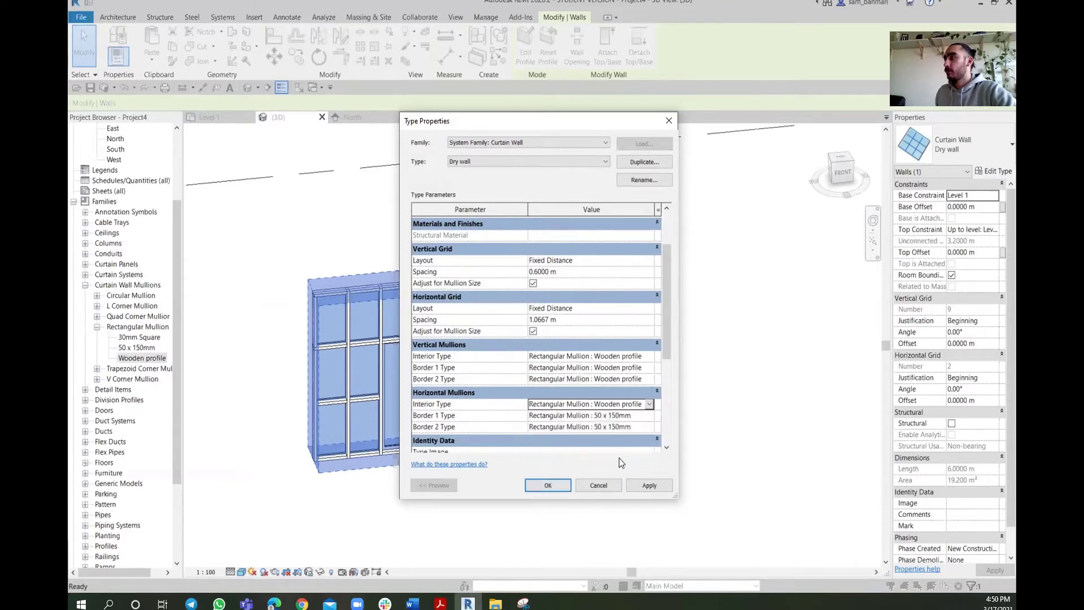
{"action": "left_click", "coordinate": [645, 418]}
{"action": "left_click", "coordinate": [649, 415]}
{"action": "left_click", "coordinate": [607, 457]}
{"action": "left_click", "coordinate": [646, 427]}
{"action": "left_click", "coordinate": [649, 427]}
{"action": "scroll", "coordinate": [568, 472], "scroll_direction": "down", "scroll_amount": 2}
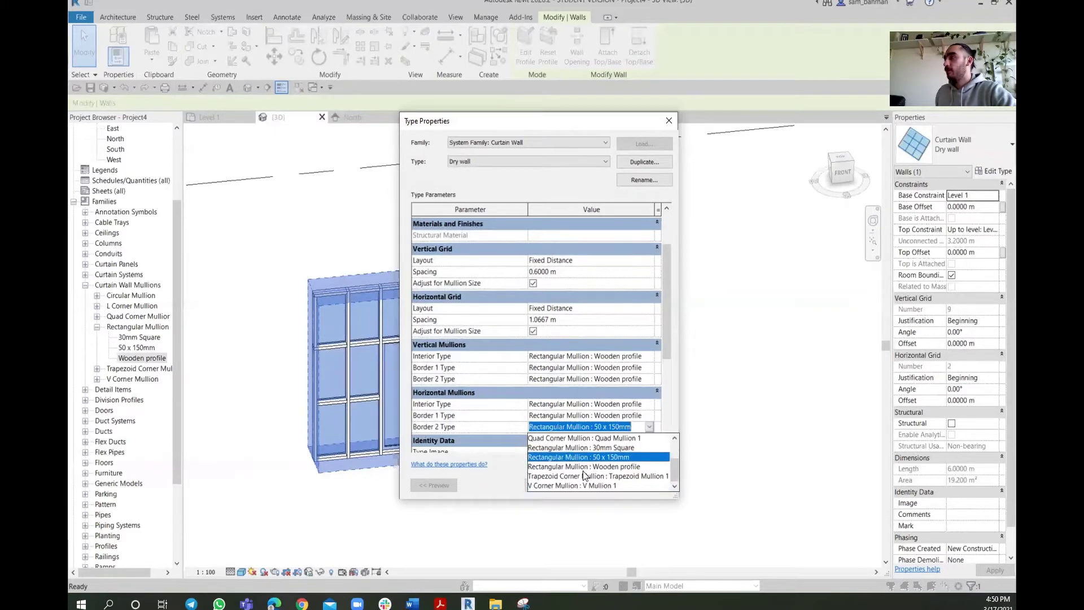
{"action": "left_click", "coordinate": [601, 469]}
{"action": "left_click", "coordinate": [648, 487]}
{"action": "left_click", "coordinate": [549, 487]}
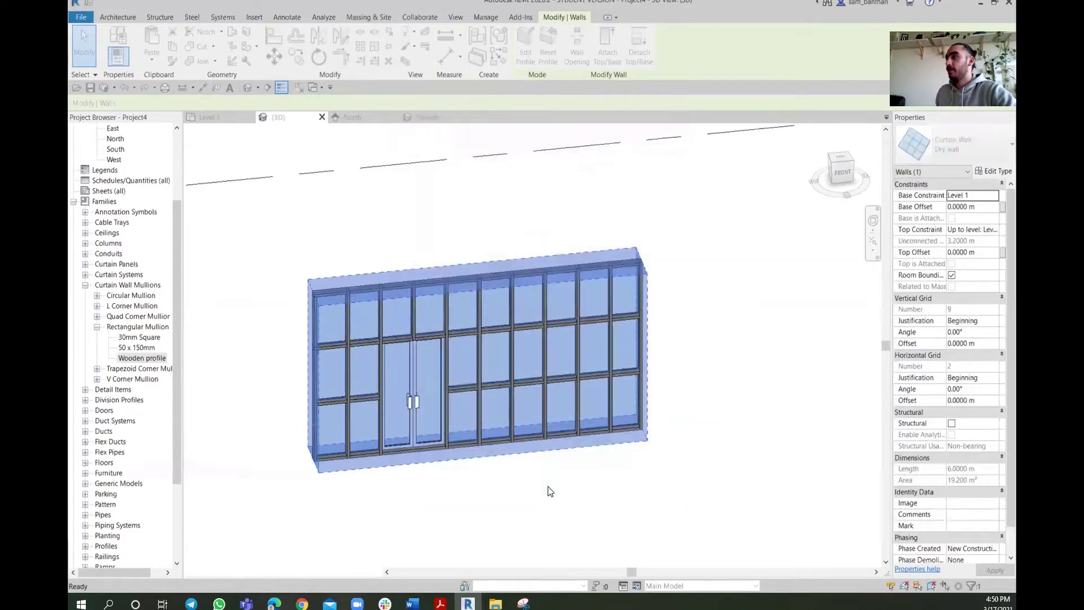
{"action": "left_click", "coordinate": [547, 490]}
- Inspect the curtain wall's mullions up close and switch the 3D view's visual style to Realistic
{"action": "scroll", "coordinate": [474, 437], "scroll_direction": "up", "scroll_amount": 3}
{"action": "middle_click_drag", "start_coordinate": [450, 422], "coordinate": [521, 469]}
{"action": "scroll", "coordinate": [521, 469], "scroll_direction": "up", "scroll_amount": 4}
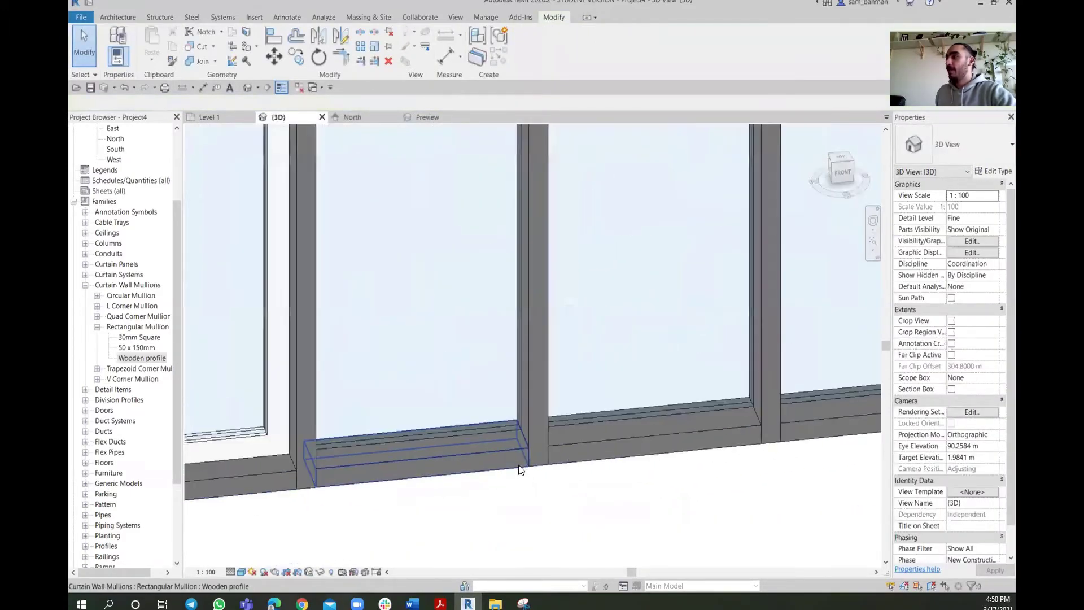
{"action": "scroll", "coordinate": [519, 466], "scroll_direction": "down", "scroll_amount": 5}
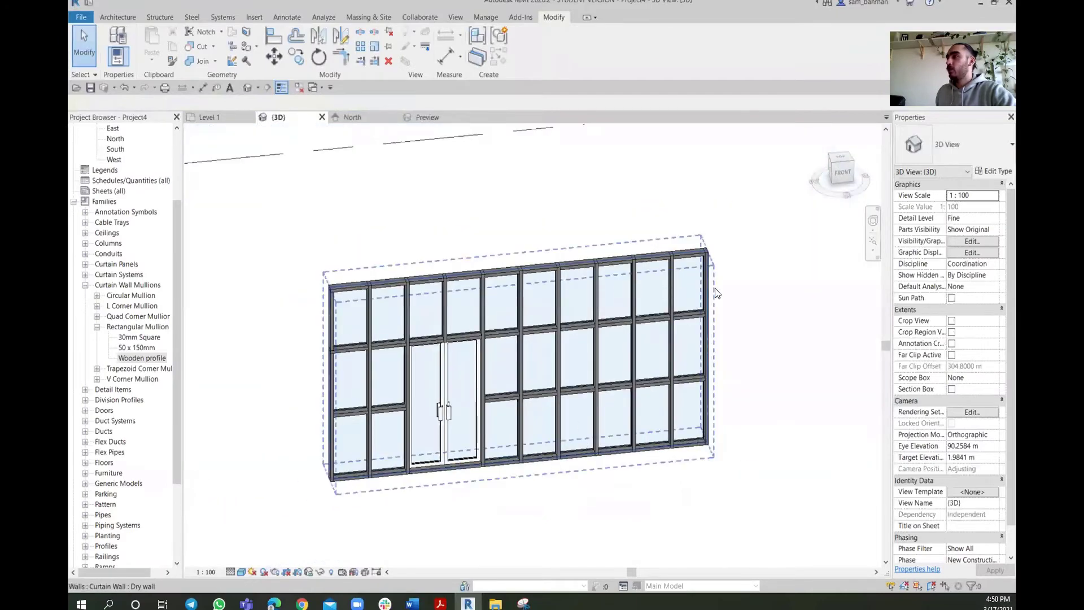
{"action": "scroll", "coordinate": [710, 303], "scroll_direction": "up", "scroll_amount": 6}
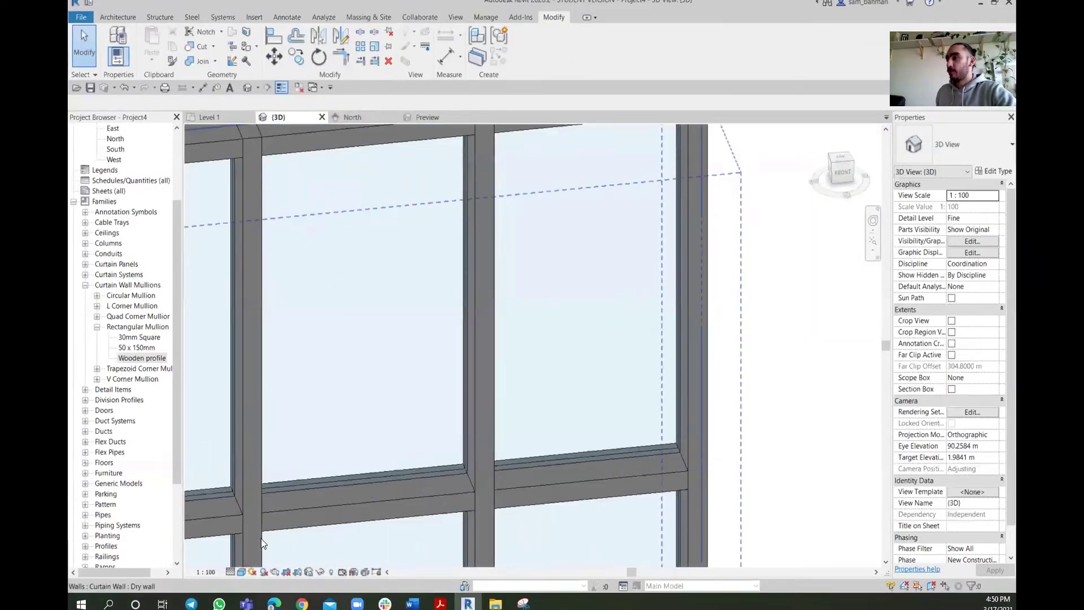
{"action": "left_click", "coordinate": [241, 572]}
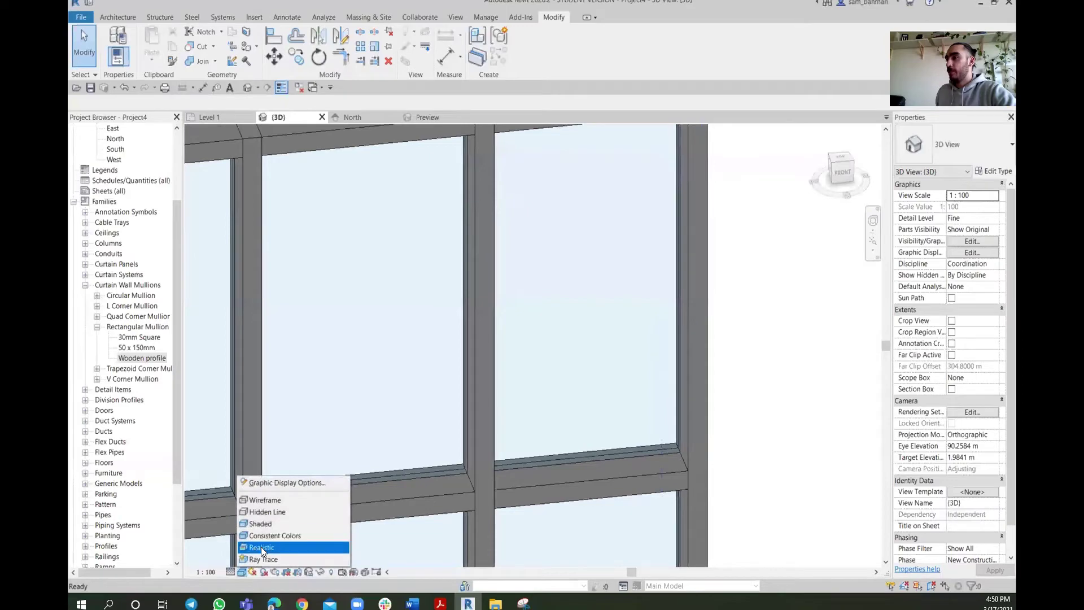
{"action": "left_click", "coordinate": [262, 547]}
{"action": "scroll", "coordinate": [564, 477], "scroll_direction": "down", "scroll_amount": 3}
{"action": "middle_click_drag", "start_coordinate": [644, 353], "coordinate": [634, 431]}
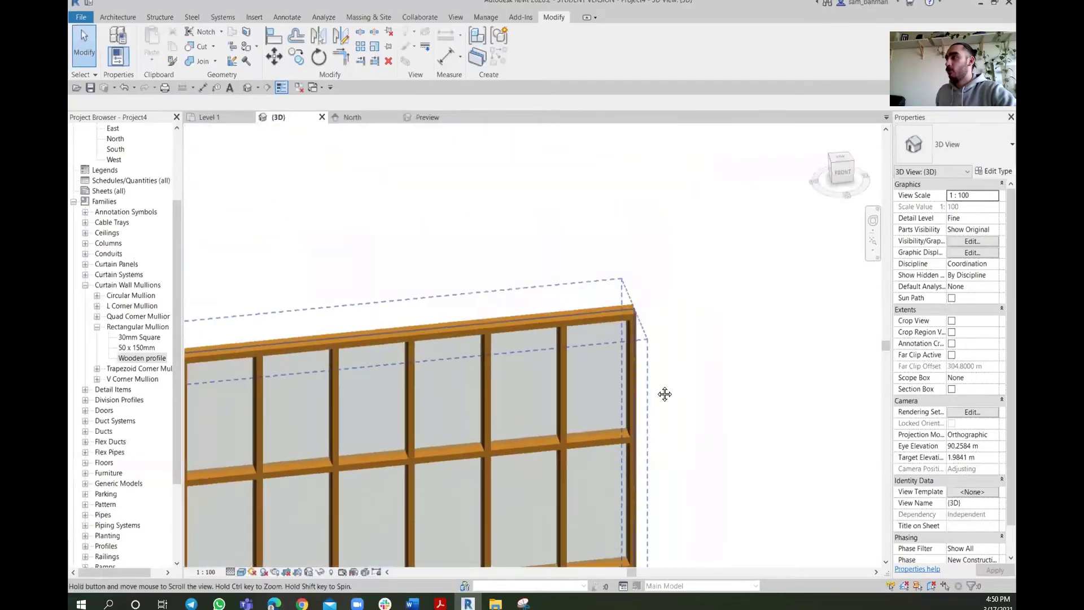
- Replace the double storefront door in the curtain wall with the Solid type of System Panel
{"action": "scroll", "coordinate": [581, 401], "scroll_direction": "down", "scroll_amount": 4}
{"action": "scroll", "coordinate": [496, 438], "scroll_direction": "up", "scroll_amount": 3}
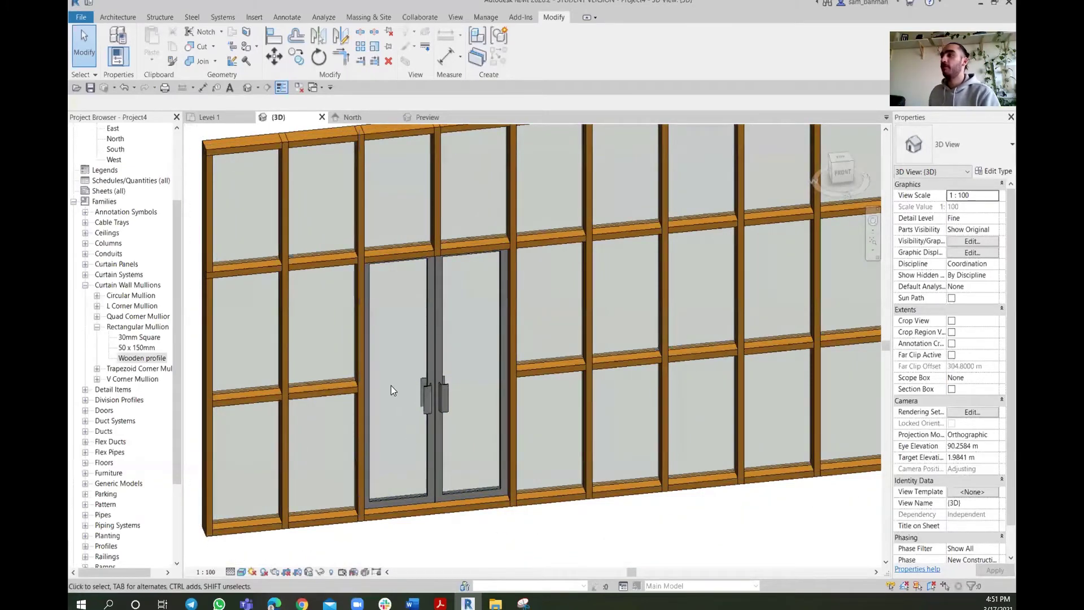
{"action": "left_click", "coordinate": [504, 494]}
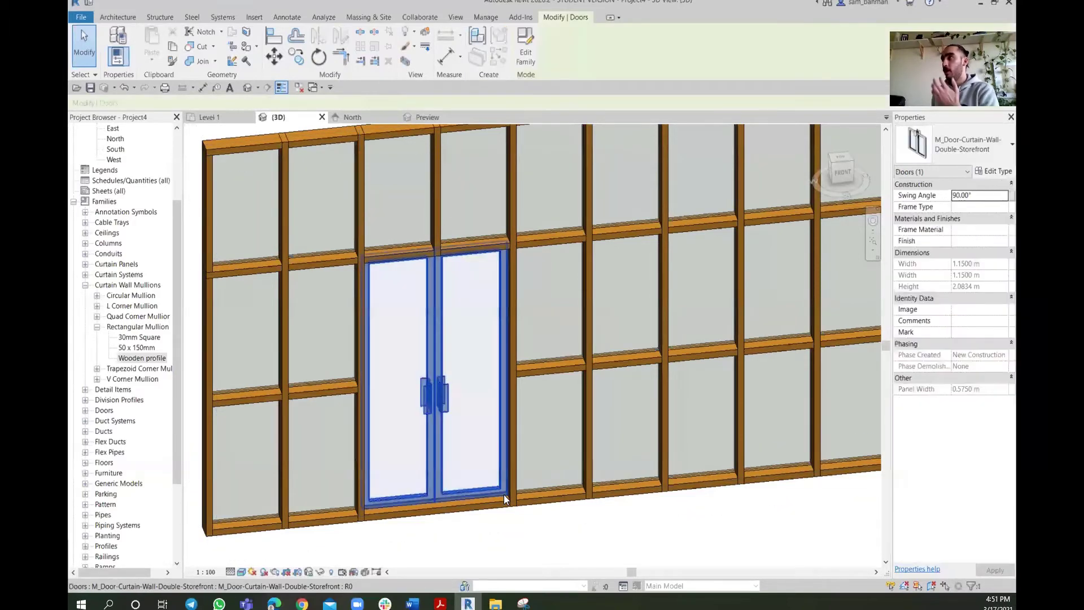
{"action": "left_click", "coordinate": [954, 145]}
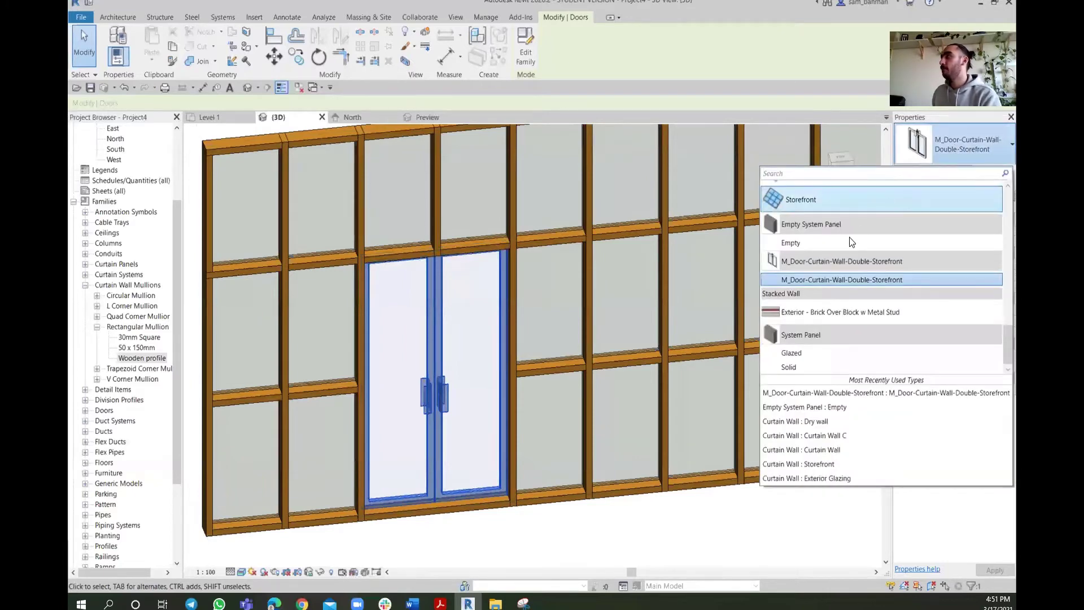
{"action": "left_click", "coordinate": [822, 369]}
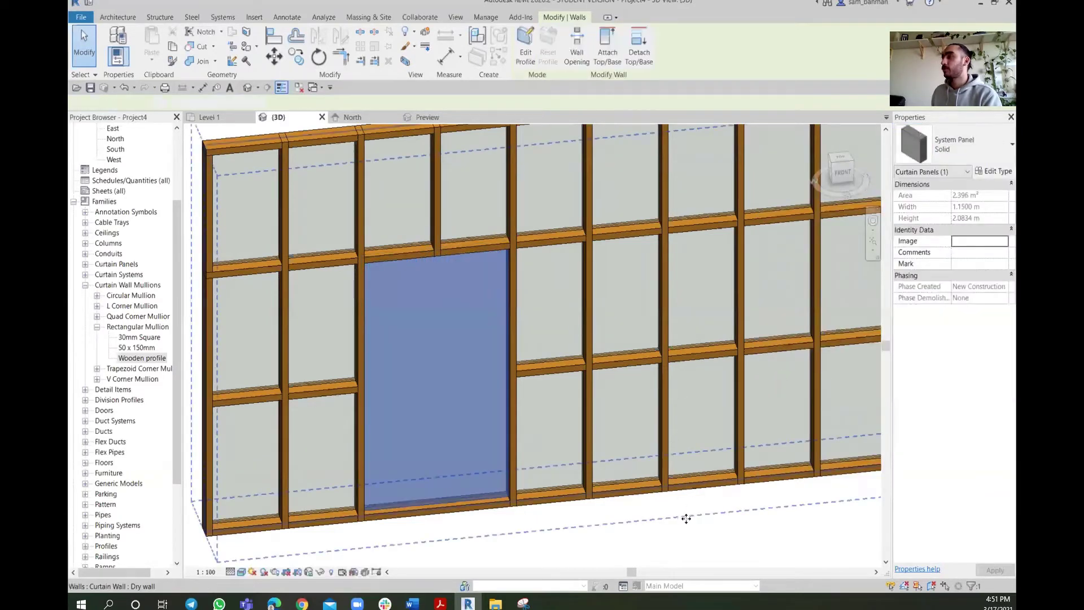
{"action": "left_click", "coordinate": [721, 547]}
{"action": "scroll", "coordinate": [727, 548], "scroll_direction": "down", "scroll_amount": 3}
{"action": "middle_click_drag", "start_coordinate": [693, 469], "coordinate": [591, 439]}
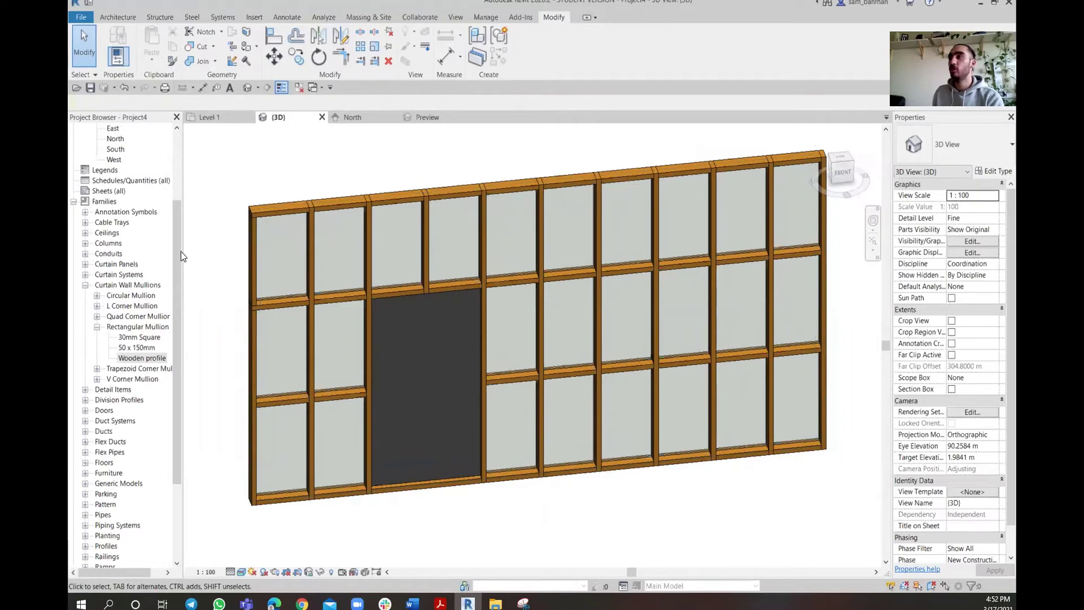
- Duplicate the Solid type of the System Panel curtain panel family and name the copy Wooden pannel
{"action": "left_click", "coordinate": [85, 285]}
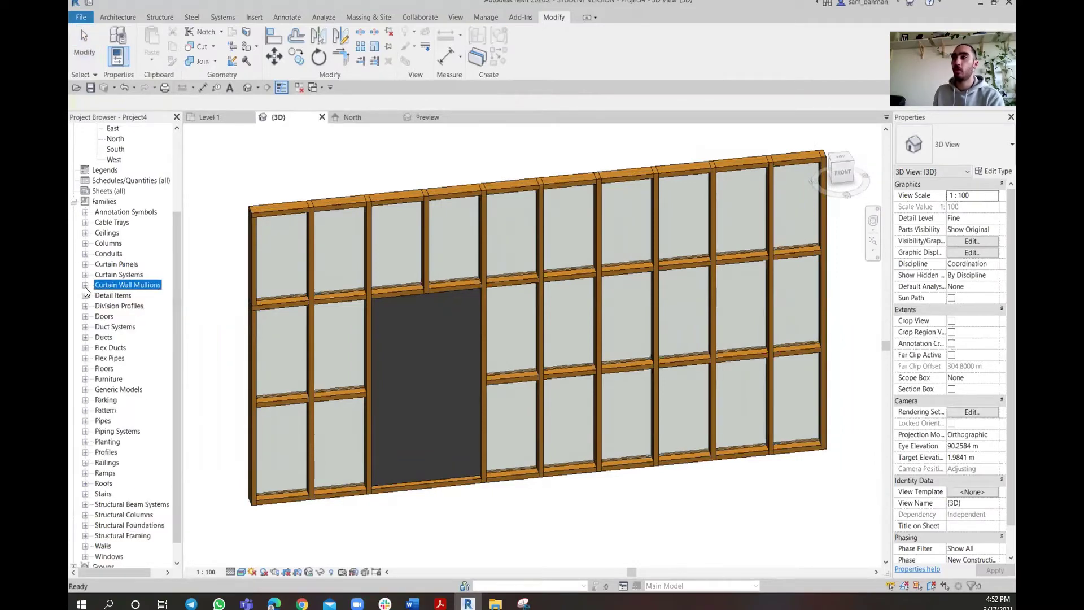
{"action": "left_click", "coordinate": [86, 265]}
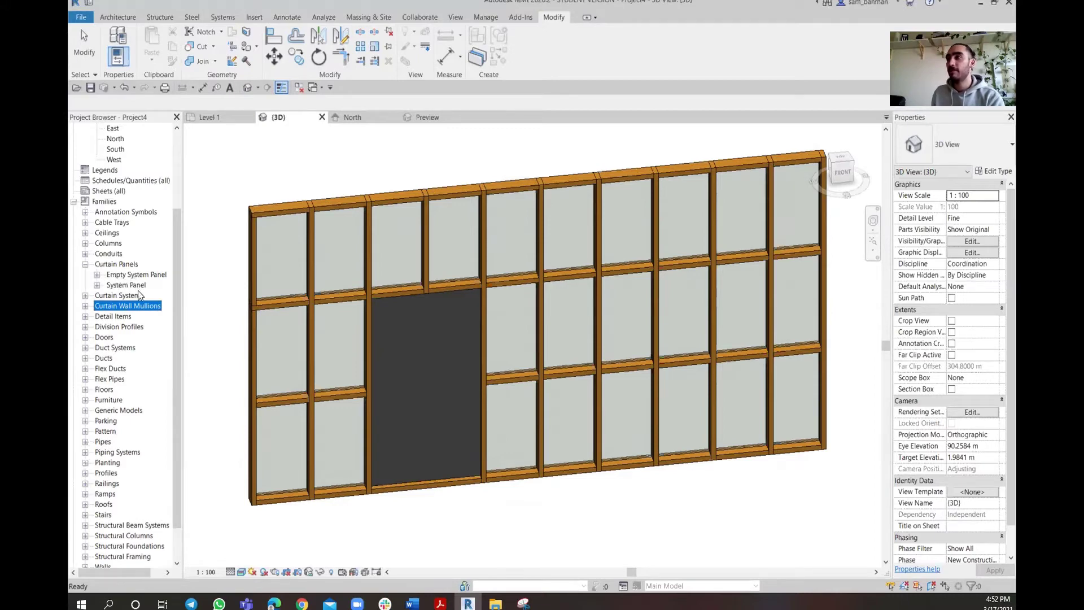
{"action": "left_click", "coordinate": [97, 285]}
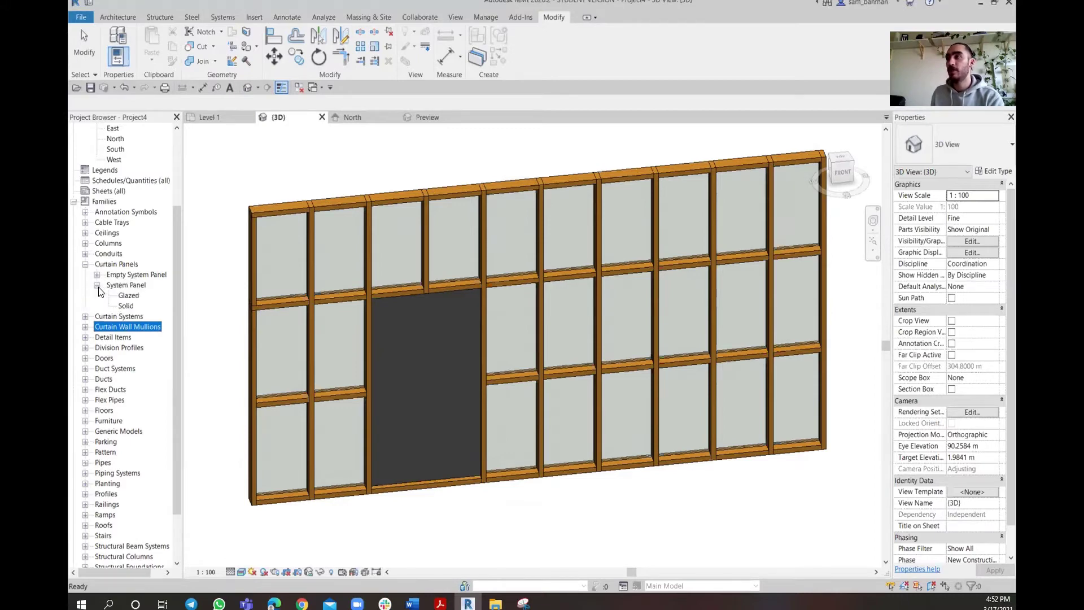
{"action": "left_click", "coordinate": [126, 306]}
{"action": "right_click", "coordinate": [126, 308]}
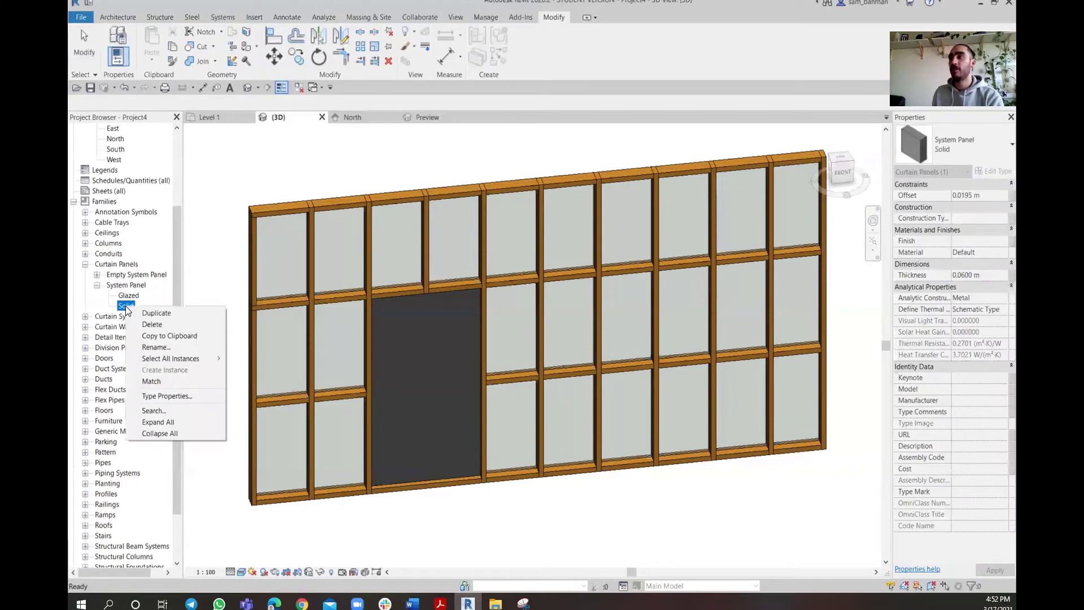
{"action": "left_click", "coordinate": [148, 313]}
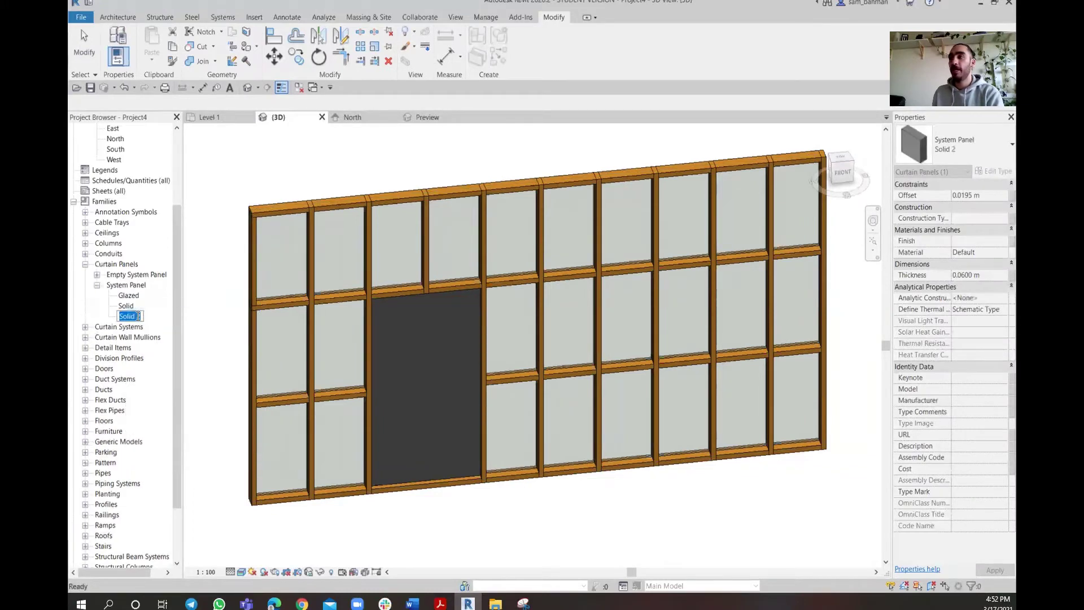
{"action": "type", "text": "Wooden pannel"}
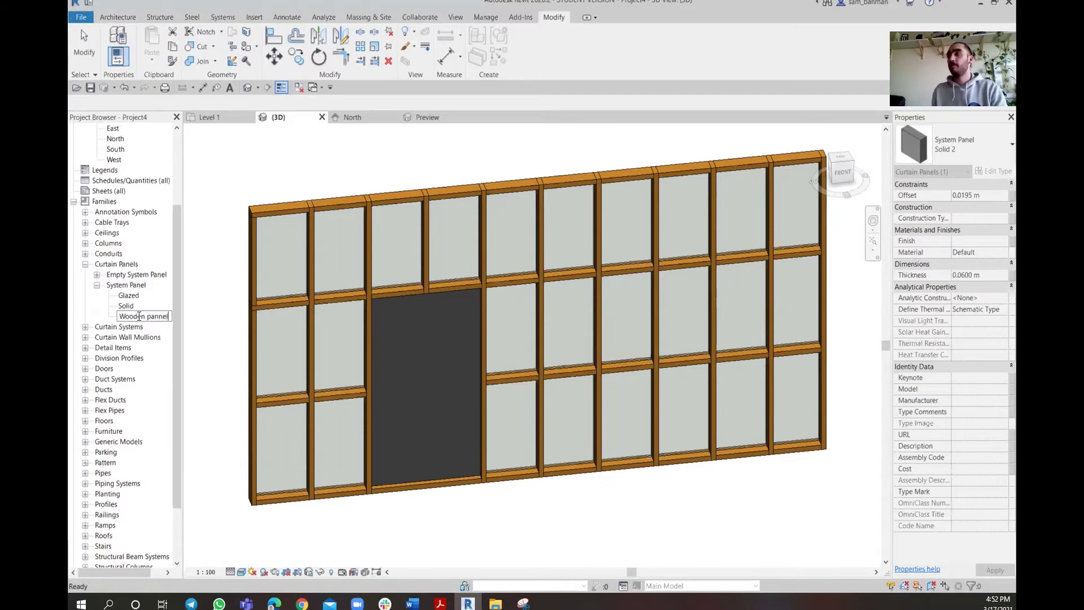
{"action": "key", "text": "Return"}
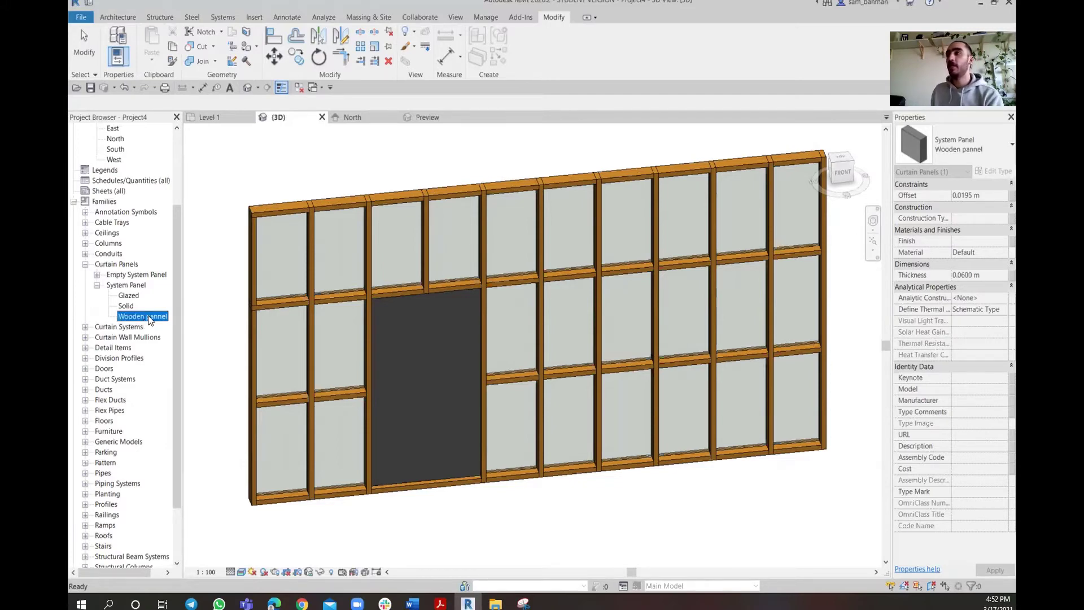
- Search the materials for wood and assign Door - Frame/Mullion as the Wooden pannel type's material
{"action": "double_click", "coordinate": [148, 315]}
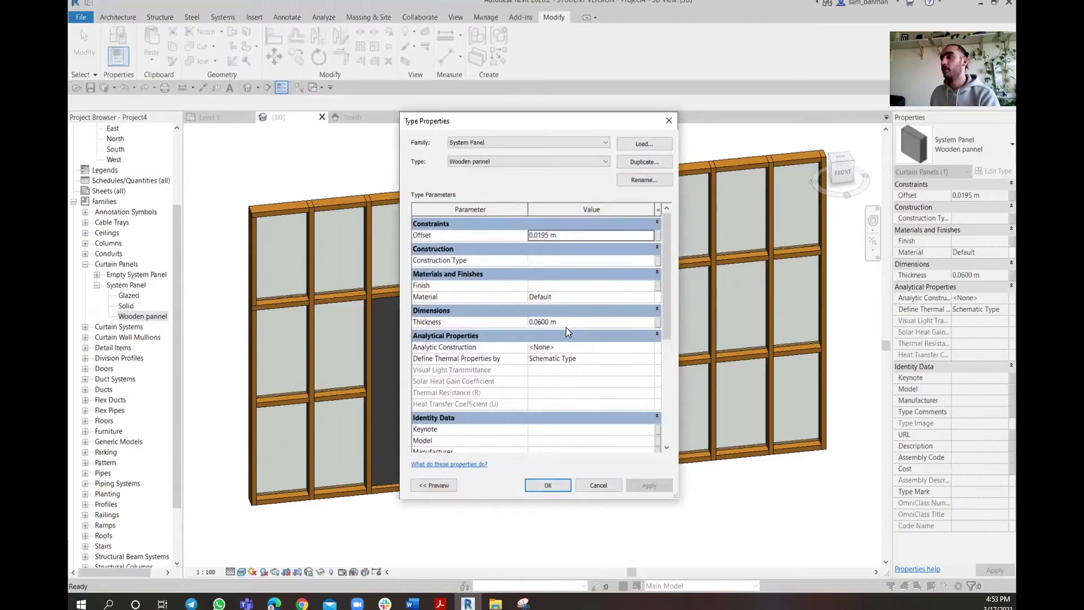
{"action": "left_click", "coordinate": [649, 296]}
{"action": "left_click", "coordinate": [648, 297]}
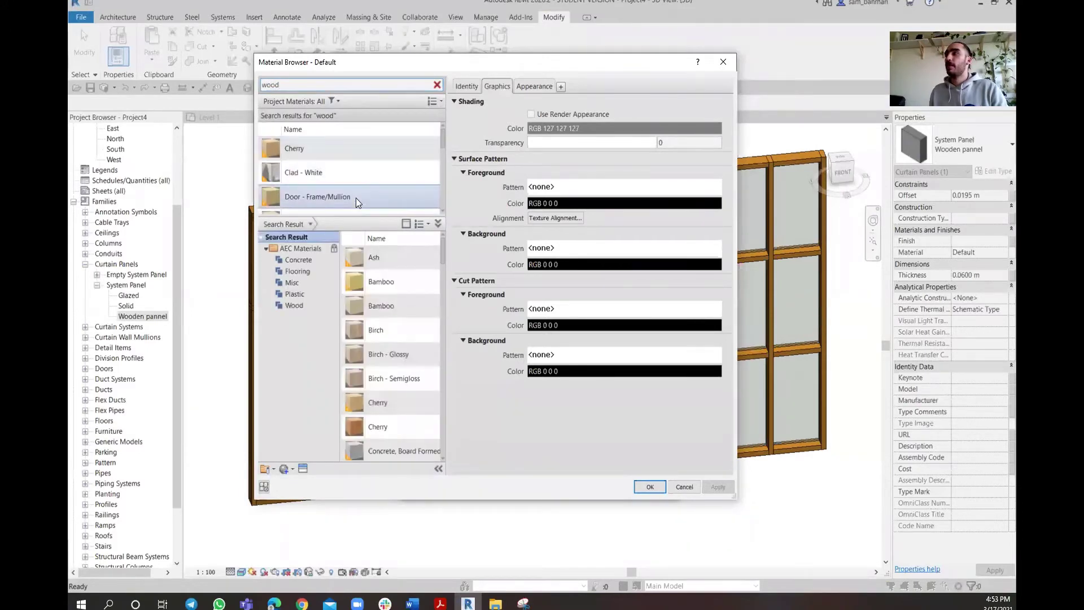
{"action": "double_click", "coordinate": [325, 196]}
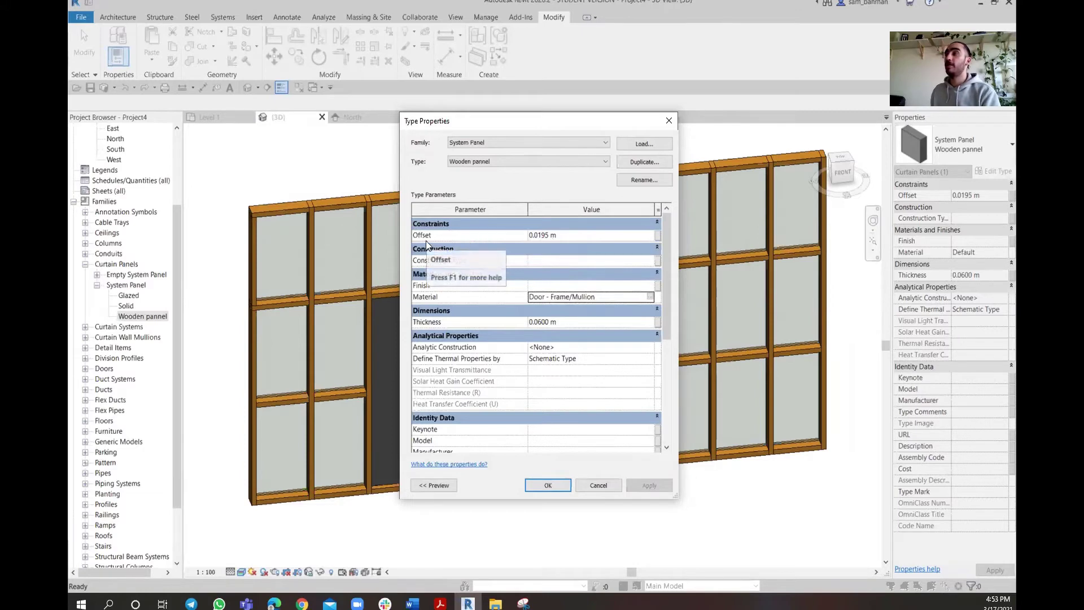
- Set the Wooden pannel type's offset to 0 and its thickness to 0.15 m, and accept the type properties
{"action": "left_click", "coordinate": [575, 234]}
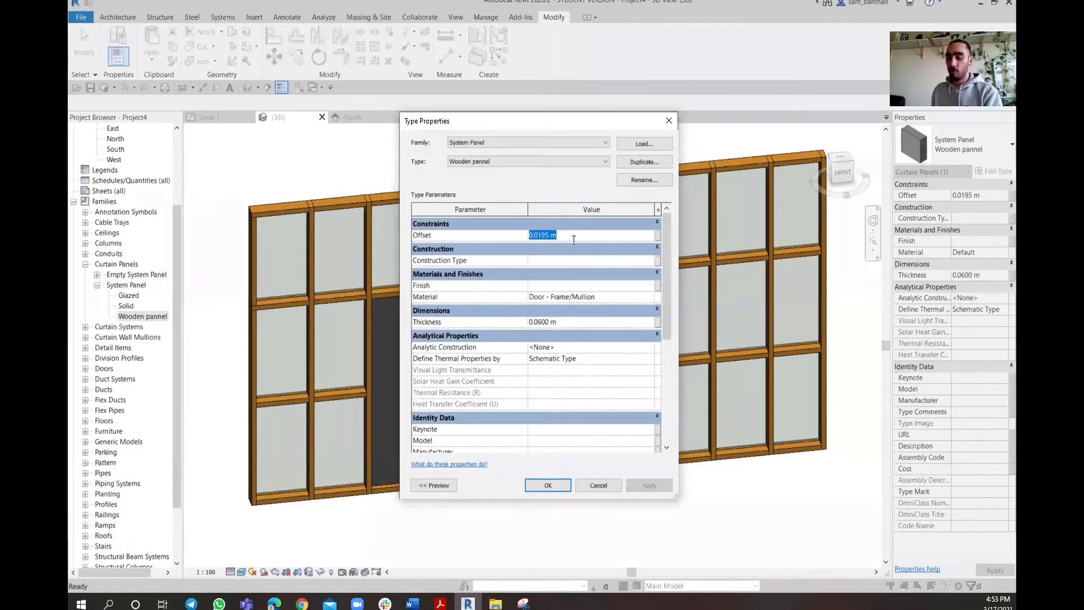
{"action": "type", "text": "0"}
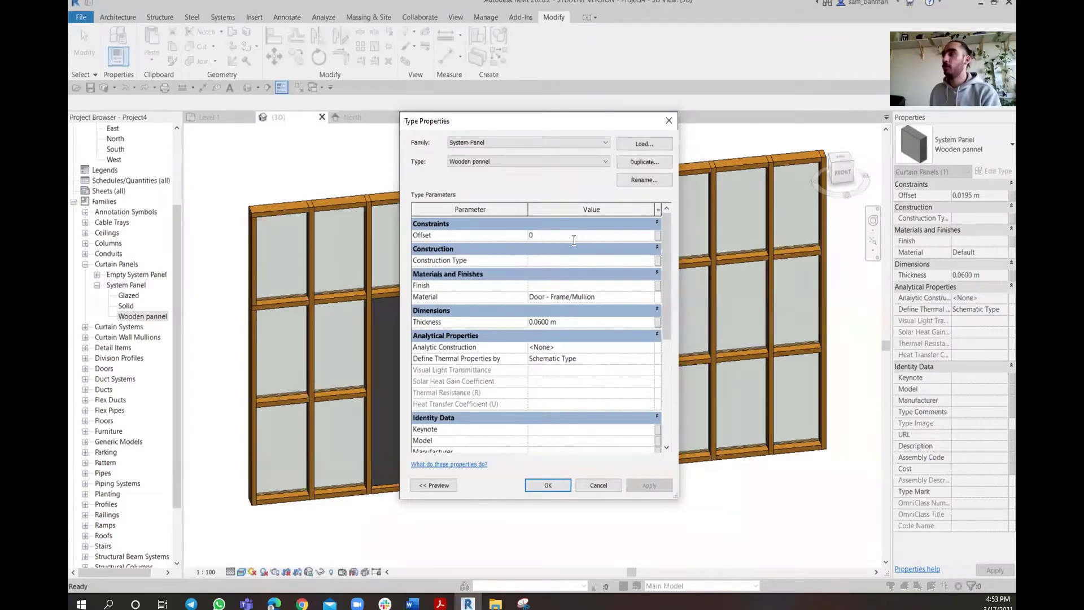
{"action": "left_click", "coordinate": [560, 256]}
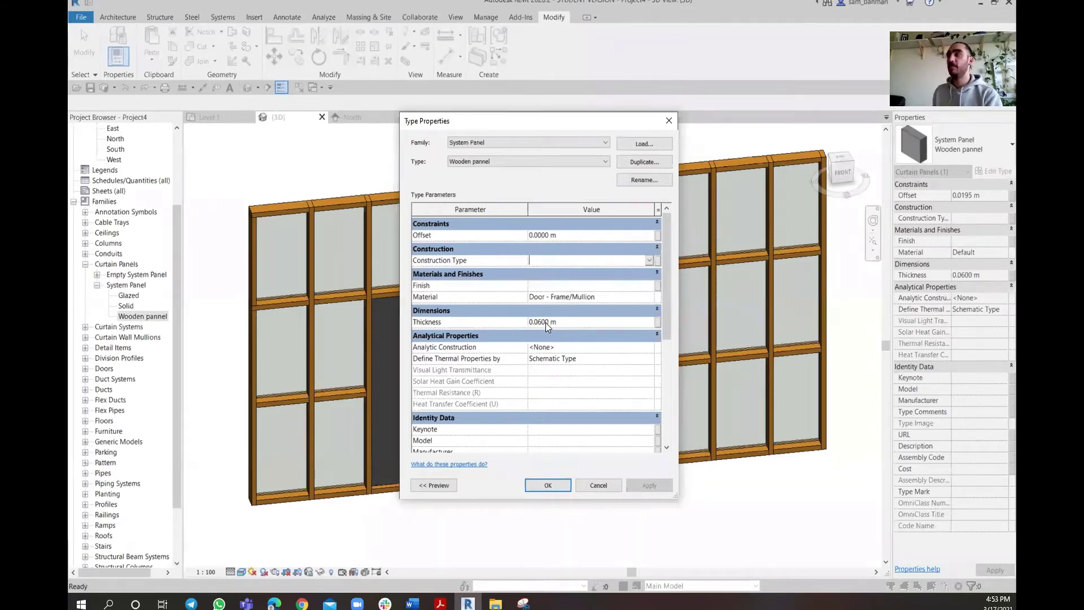
{"action": "left_click", "coordinate": [585, 327]}
{"action": "type", "text": ".15"}
{"action": "left_click", "coordinate": [614, 299]}
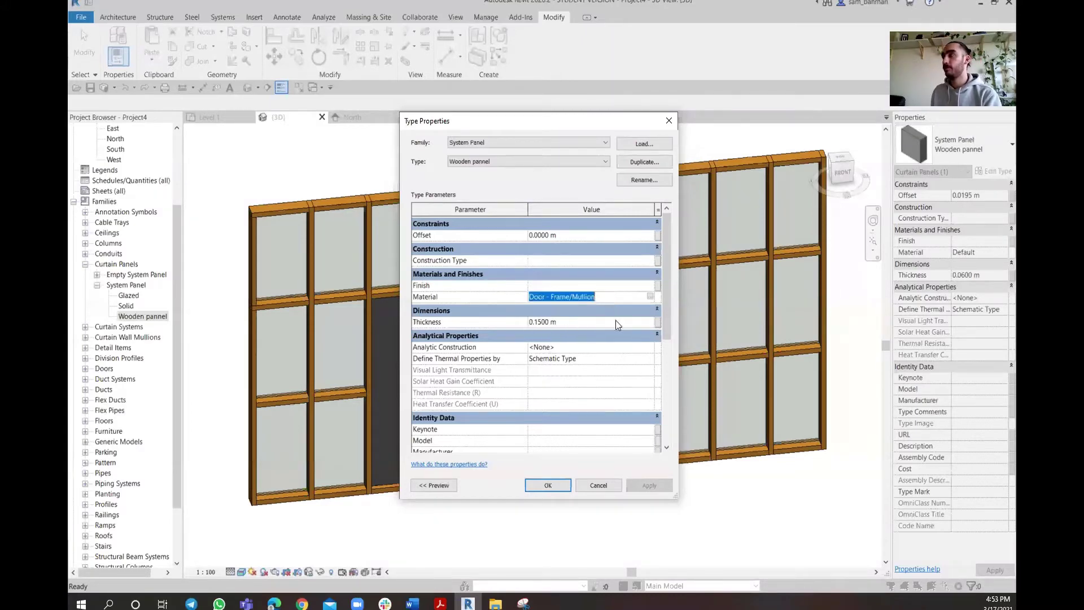
{"action": "left_click", "coordinate": [552, 486]}
{"action": "left_click", "coordinate": [533, 513]}
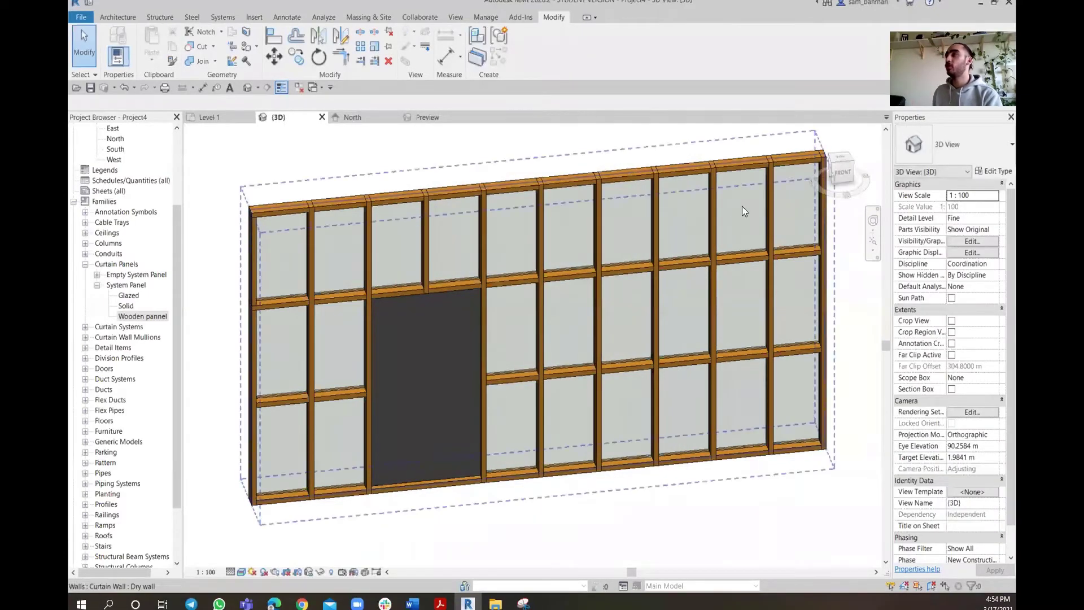
- Set the Dry wall curtain wall type's curtain panel to System Panel : Wooden pannel and apply the change
{"action": "left_click", "coordinate": [810, 147]}
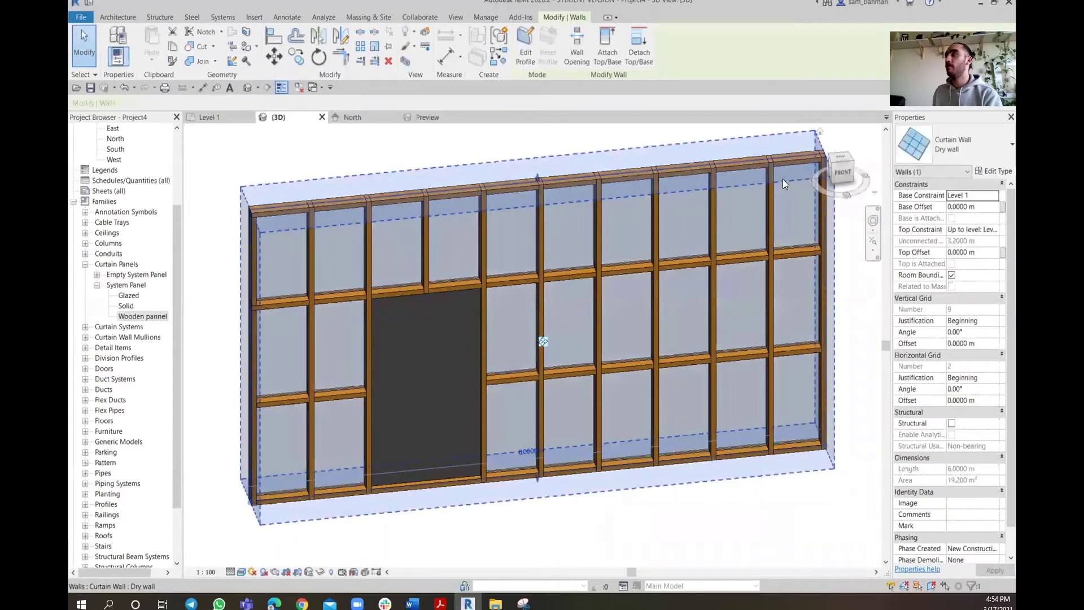
{"action": "mouse_move", "coordinate": [657, 294]}
{"action": "middle_mouse_down"}
{"action": "mouse_move", "coordinate": [577, 300]}
{"action": "mouse_move", "coordinate": [648, 307]}
{"action": "middle_mouse_up"}
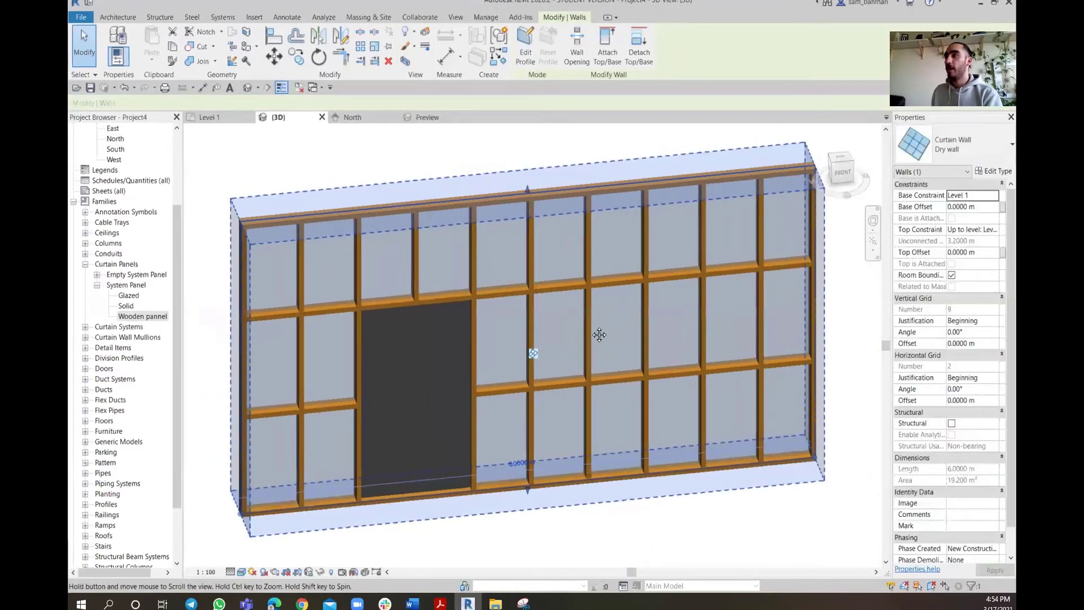
{"action": "left_click", "coordinate": [995, 171]}
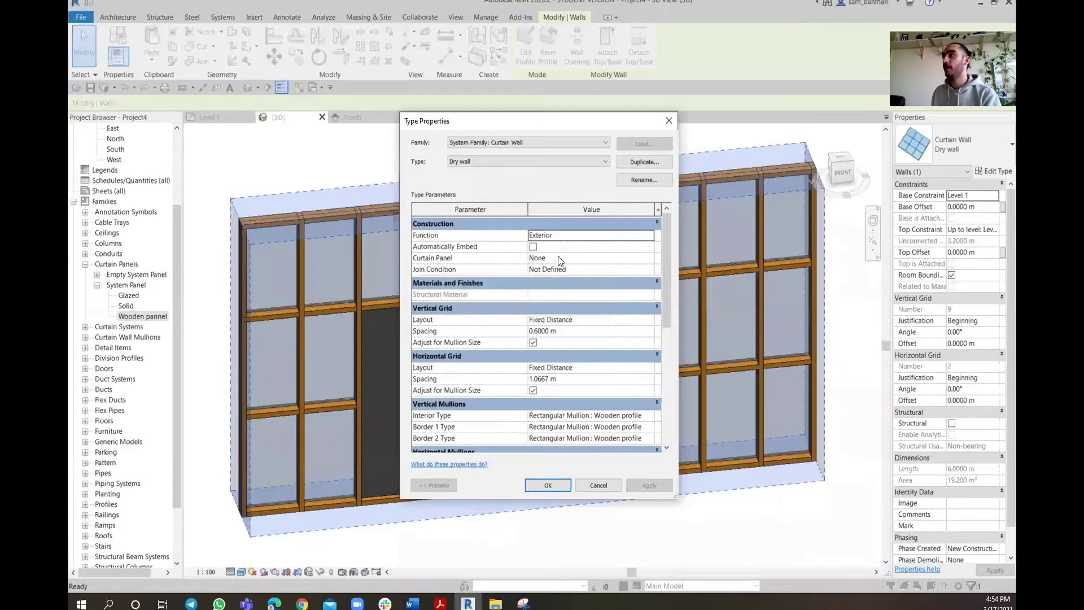
{"action": "left_click", "coordinate": [647, 258]}
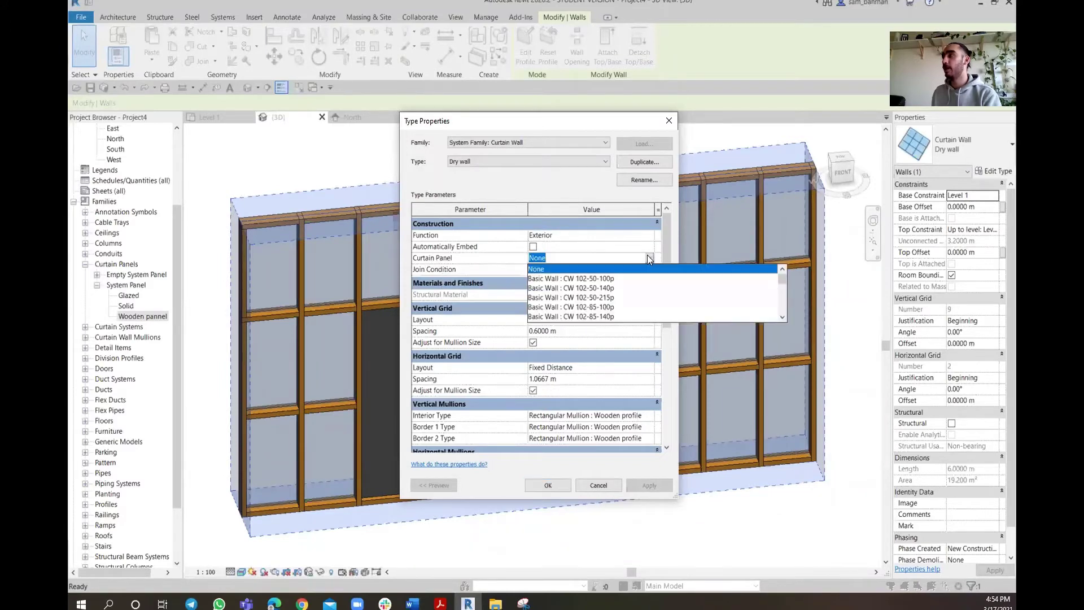
{"action": "scroll", "coordinate": [639, 275], "scroll_direction": "down", "scroll_amount": 3}
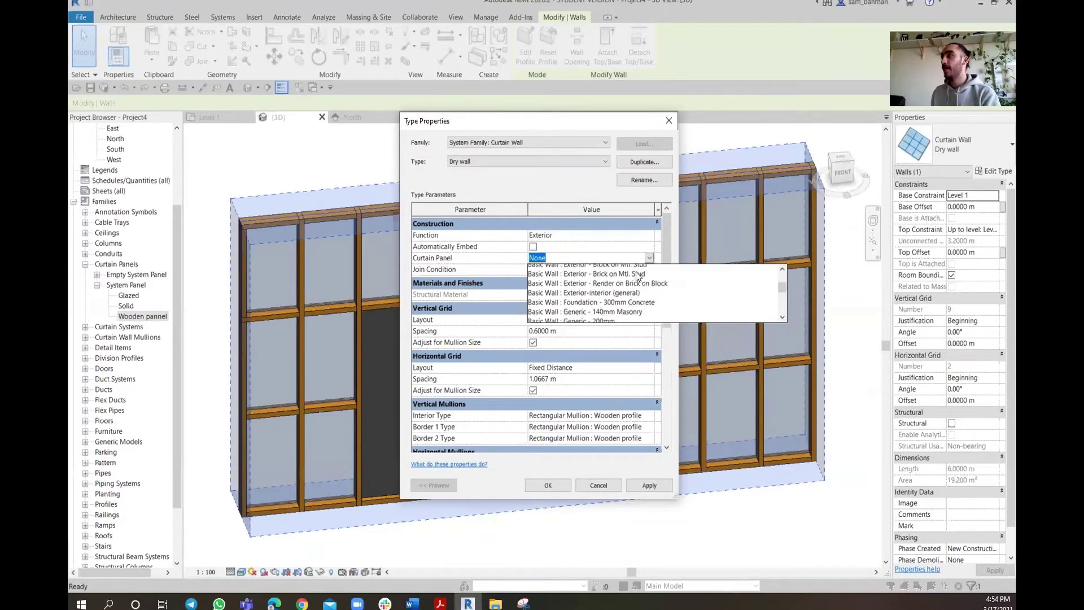
{"action": "scroll", "coordinate": [608, 295], "scroll_direction": "down", "scroll_amount": 1}
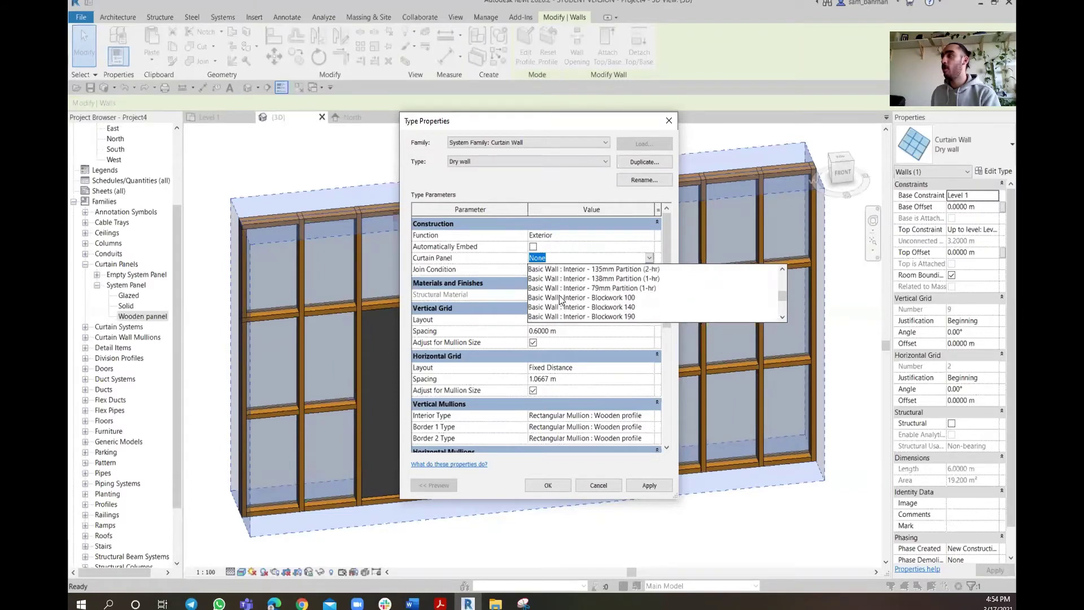
{"action": "scroll", "coordinate": [590, 290], "scroll_direction": "down", "scroll_amount": 3}
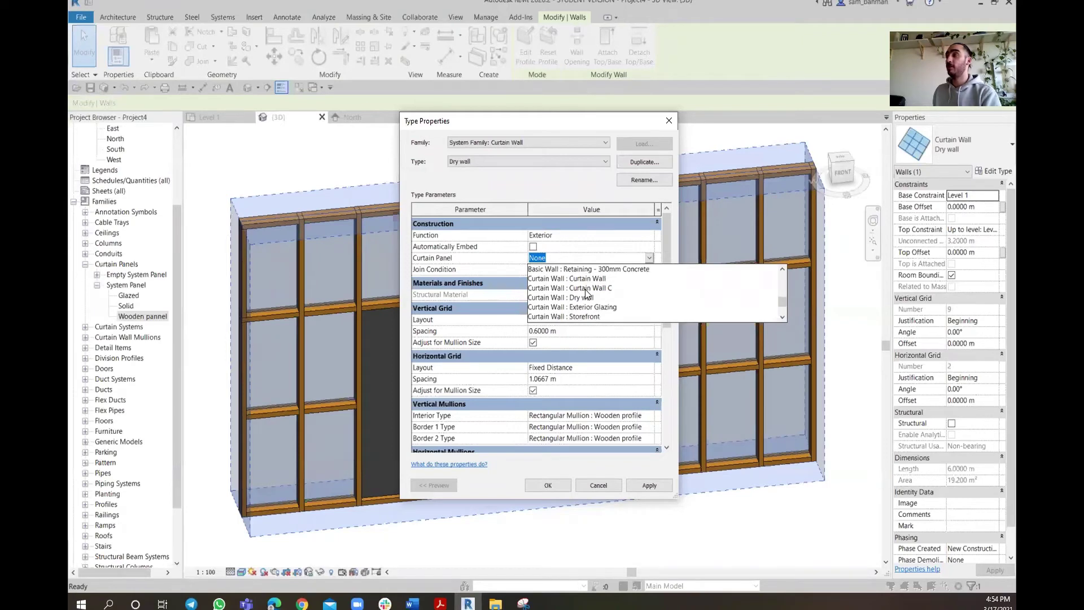
{"action": "scroll", "coordinate": [585, 290], "scroll_direction": "down", "scroll_amount": 1}
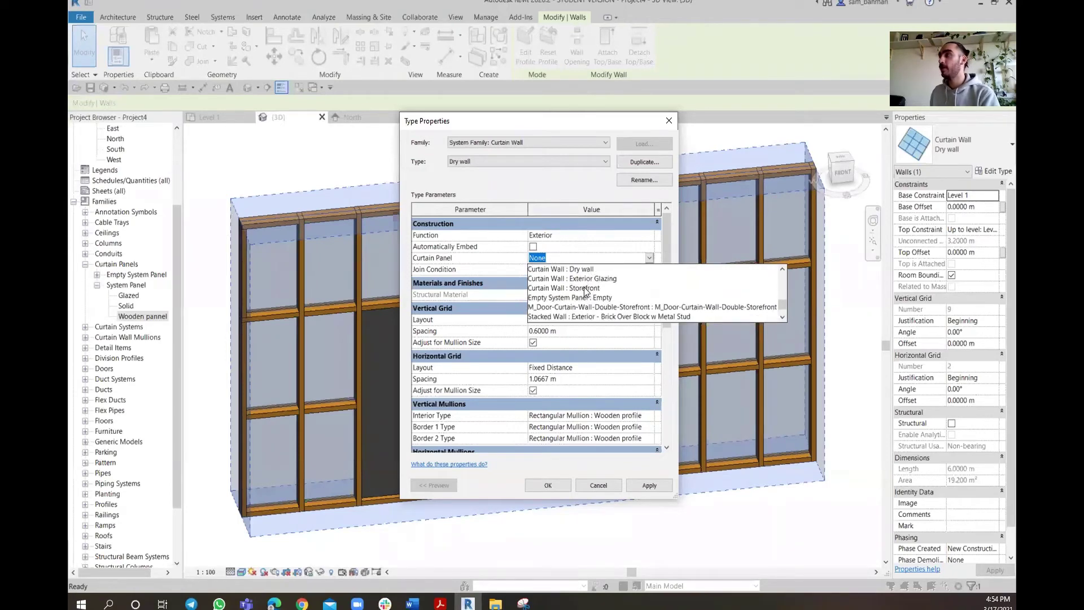
{"action": "scroll", "coordinate": [590, 301], "scroll_direction": "down", "scroll_amount": 1}
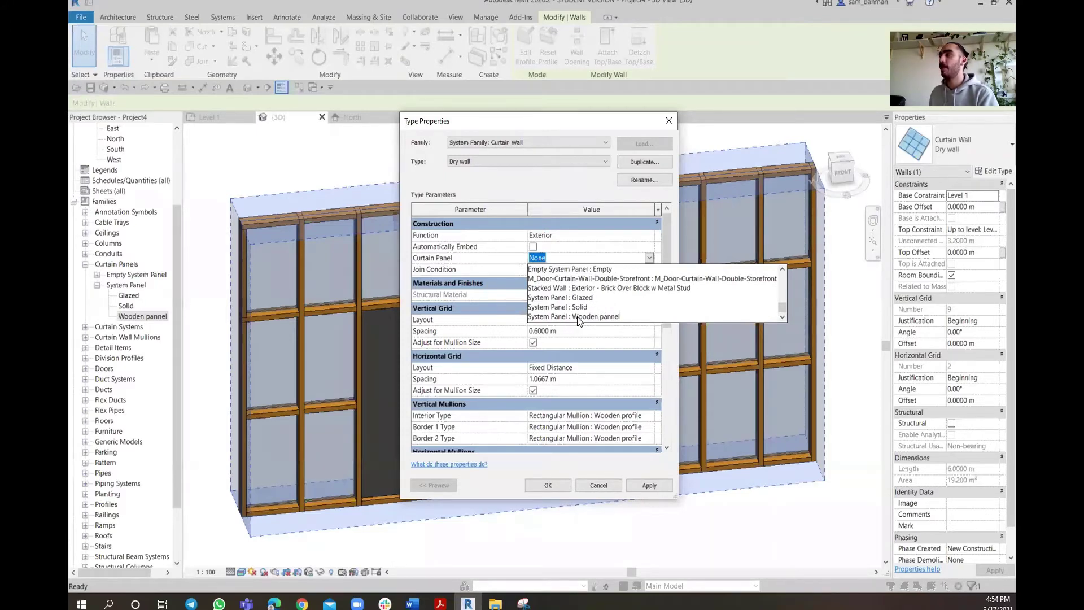
{"action": "left_click", "coordinate": [577, 316]}
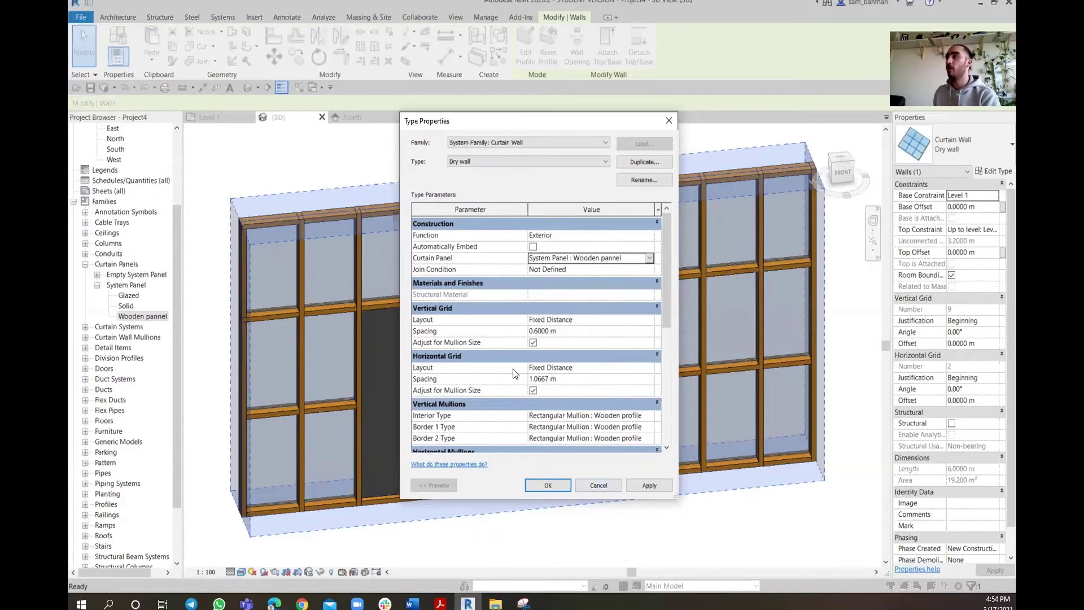
{"action": "left_click", "coordinate": [644, 481]}
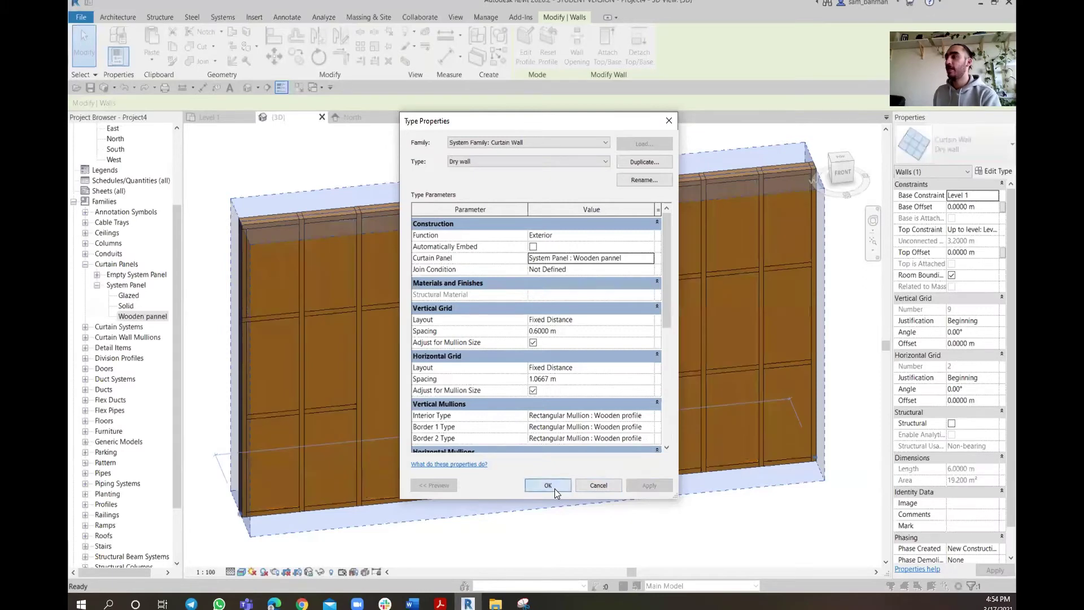
{"action": "left_click", "coordinate": [554, 489]}
{"action": "left_click", "coordinate": [674, 558]}
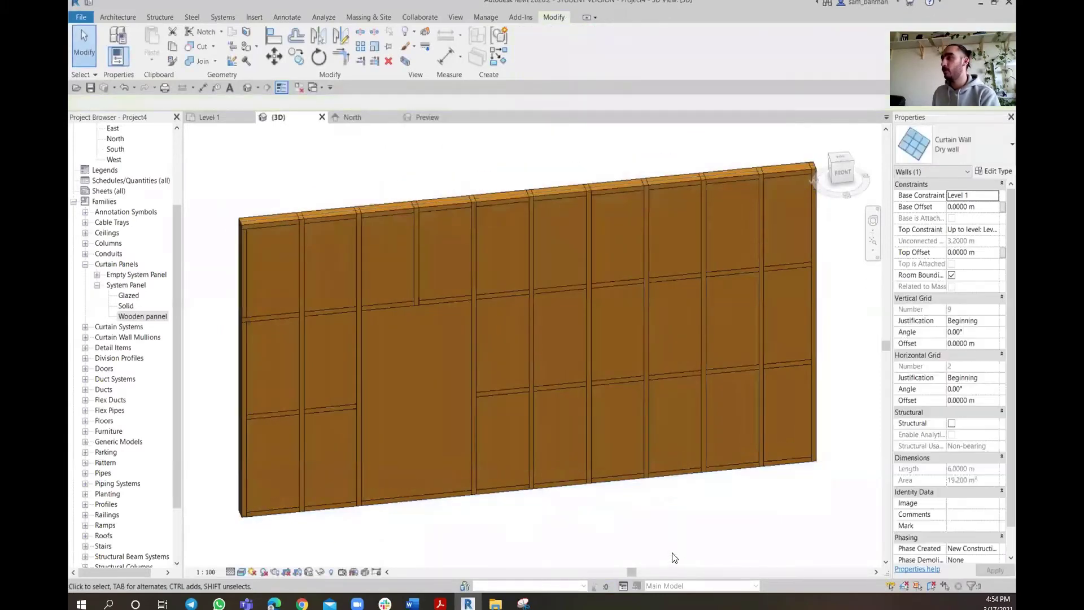
{"action": "middle_click_drag", "start_coordinate": [416, 239], "coordinate": [369, 232], "text": "shift"}
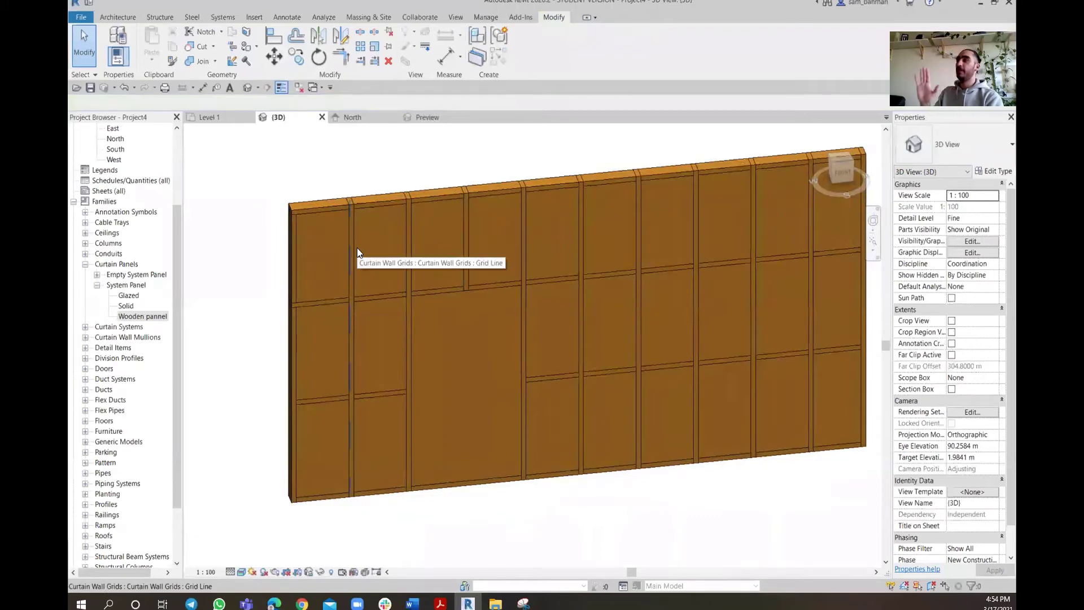
{"action": "middle_click_drag", "start_coordinate": [583, 230], "coordinate": [477, 220]}
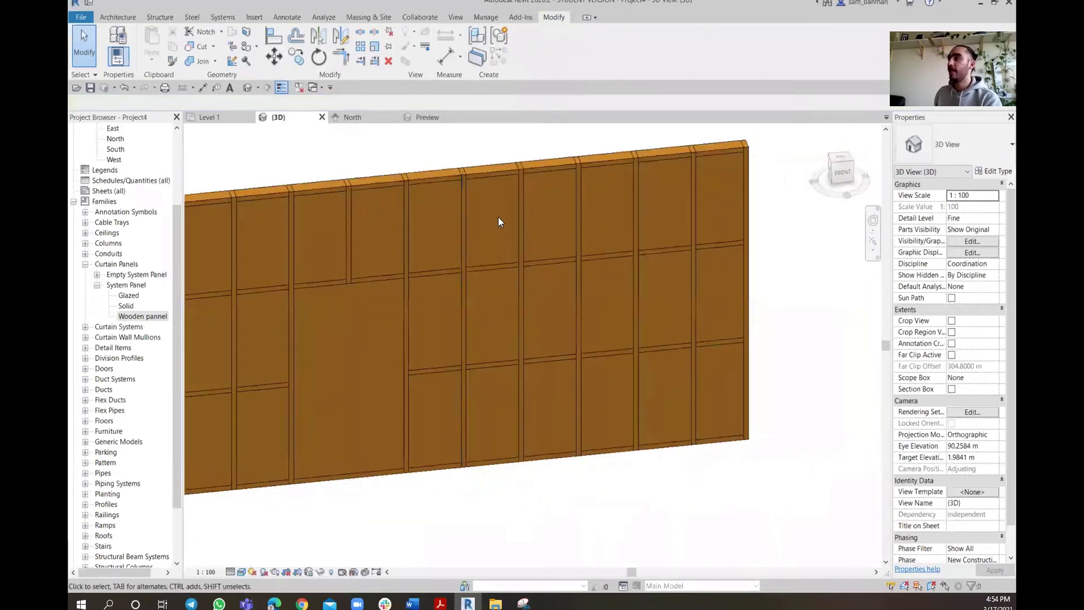
{"action": "mouse_move", "coordinate": [501, 349]}
{"action": "middle_mouse_down"}
{"action": "mouse_move", "coordinate": [530, 333]}
{"action": "mouse_move", "coordinate": [503, 341]}
{"action": "middle_mouse_up"}
{"action": "middle_click_drag", "start_coordinate": [421, 358], "coordinate": [463, 366]}
{"action": "middle_click_drag", "start_coordinate": [554, 345], "coordinate": [550, 381]}
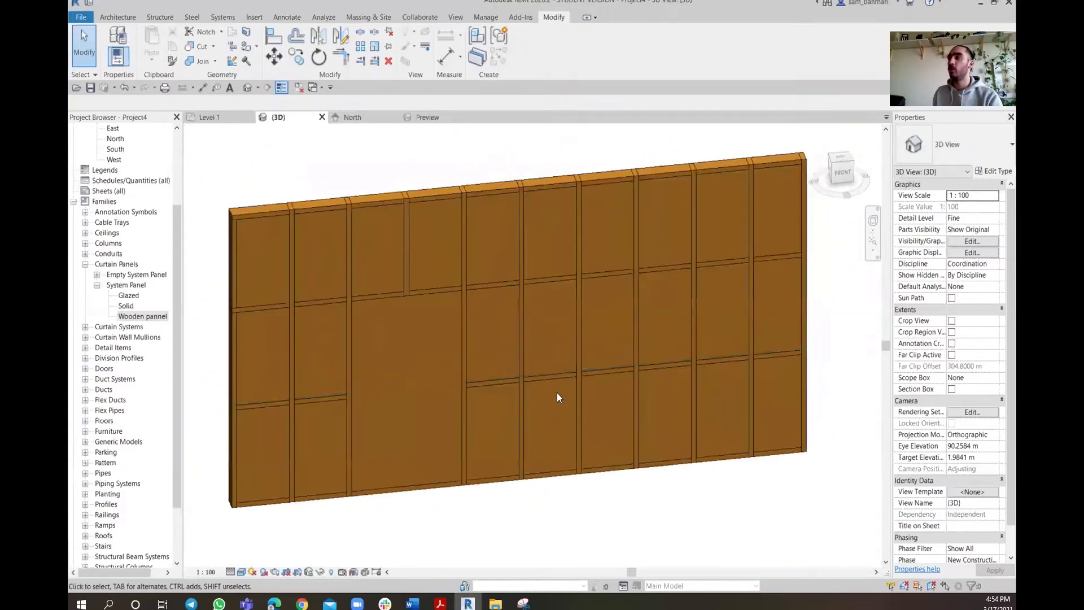
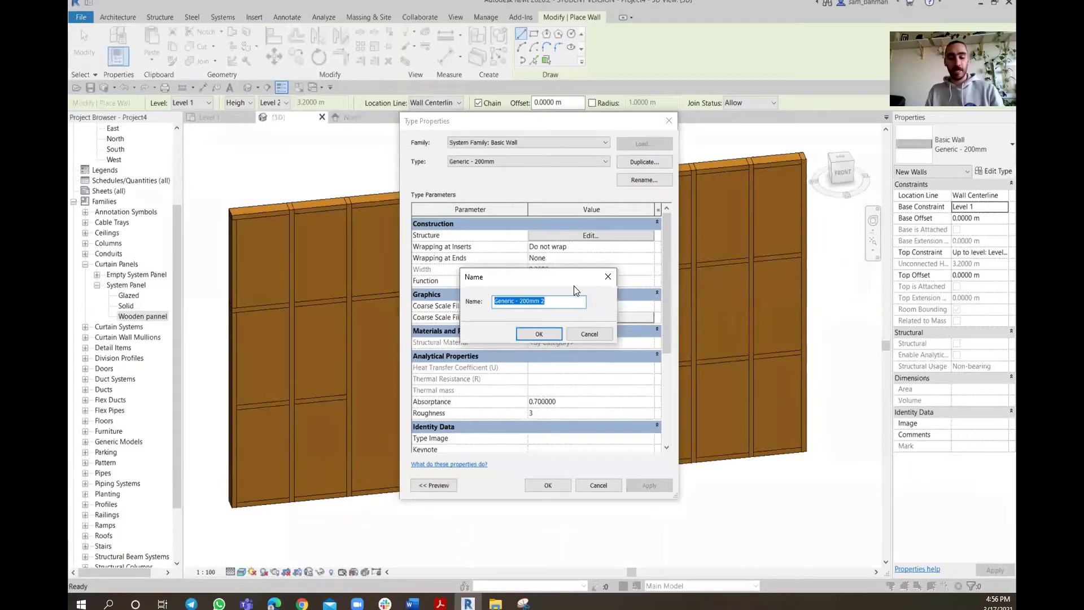
- Name the duplicate of the Generic - 200mm basic wall type Gypsum
{"action": "type", "text": "Gypsum"}
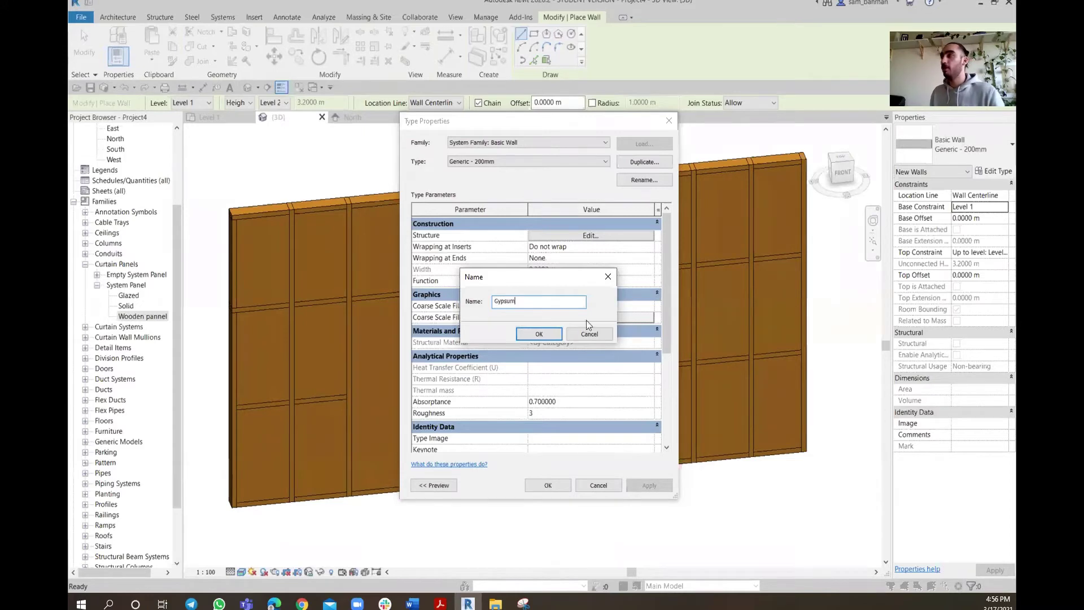
{"action": "left_click", "coordinate": [539, 335]}
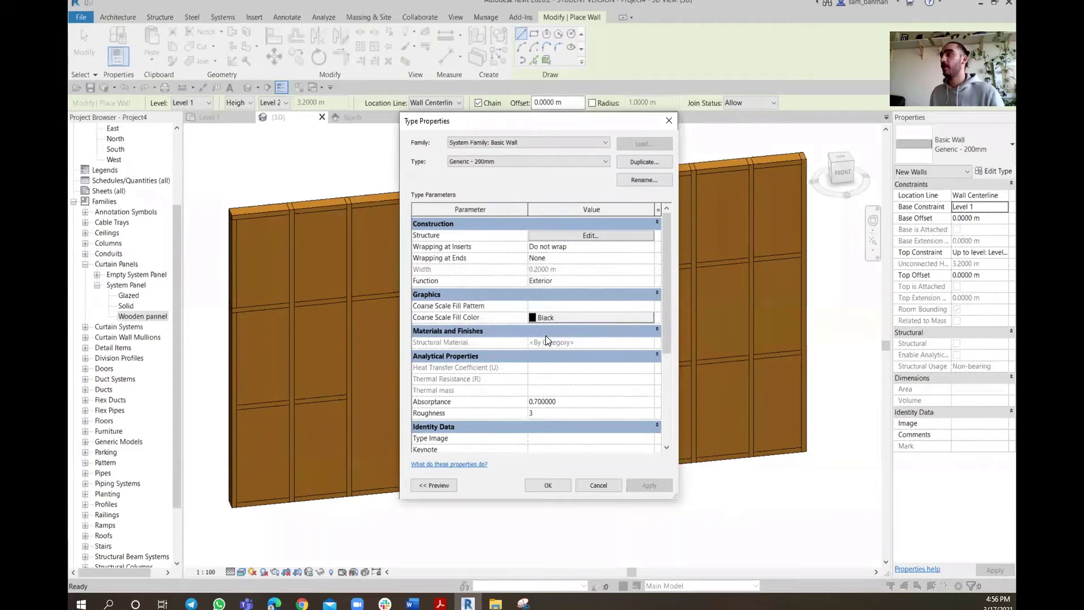
- Set the thickness of the Gypsum wall type's structure layer to 0.02 m
{"action": "left_click", "coordinate": [589, 236]}
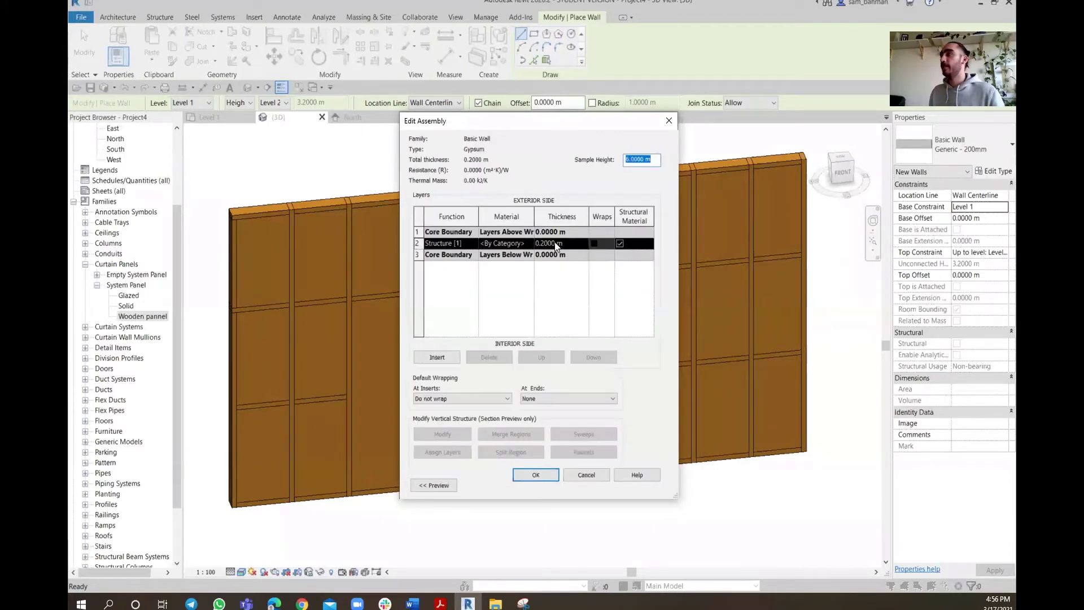
{"action": "left_click", "coordinate": [554, 242]}
{"action": "left_click_drag", "start_coordinate": [562, 243], "coordinate": [537, 245]}
{"action": "type", "text": ".0"}
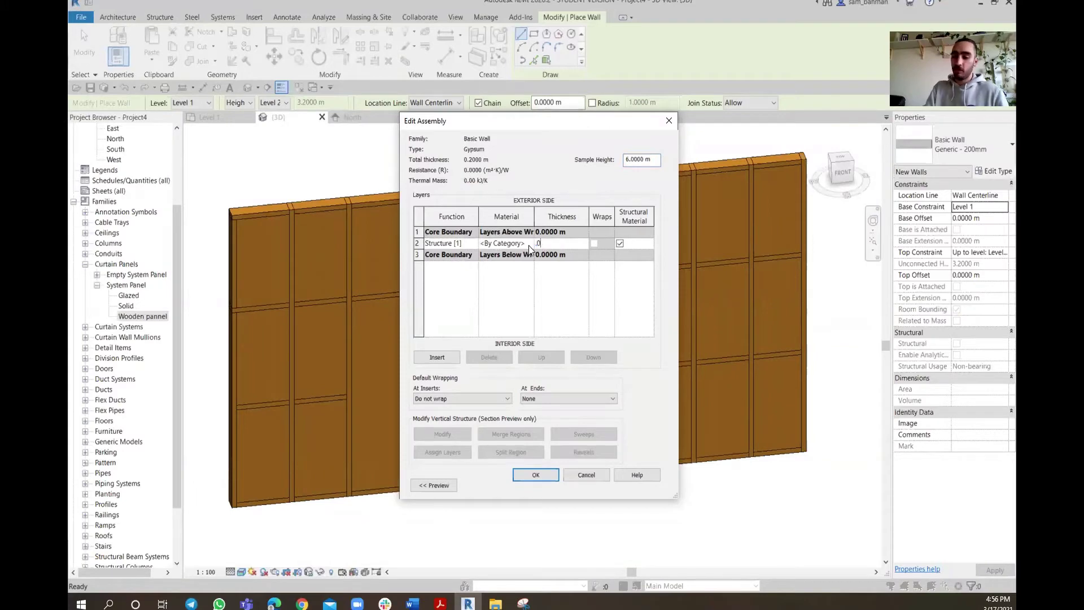
{"action": "type", "text": "2"}
- Search the materials for gyps, assign Gypsum Wall Board to the structure layer, and accept the Gypsum type properties
{"action": "left_click", "coordinate": [528, 245]}
{"action": "left_click", "coordinate": [528, 244]}
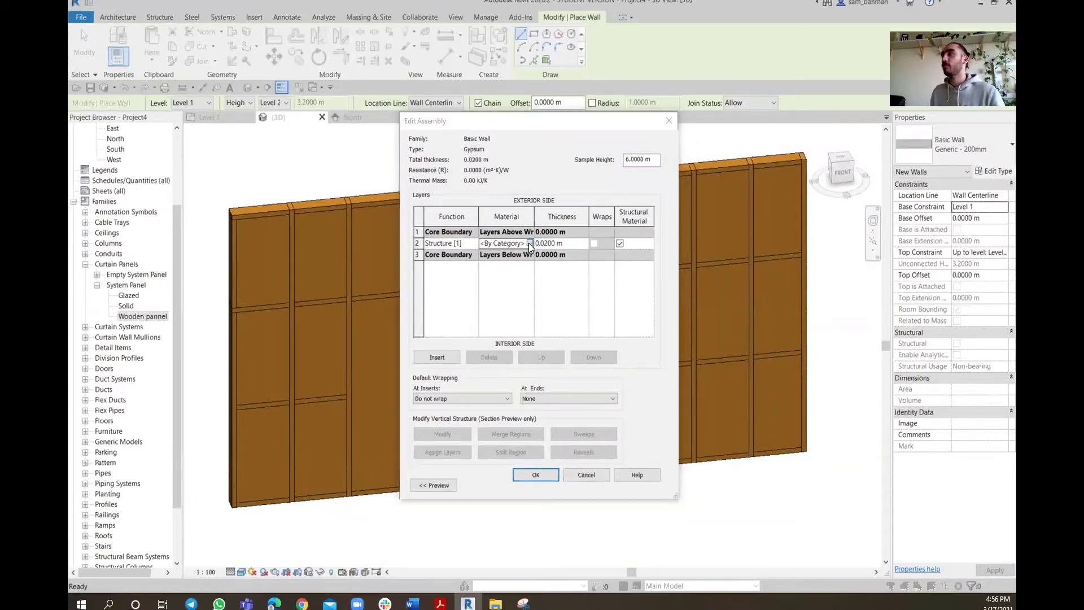
{"action": "left_click", "coordinate": [313, 86]}
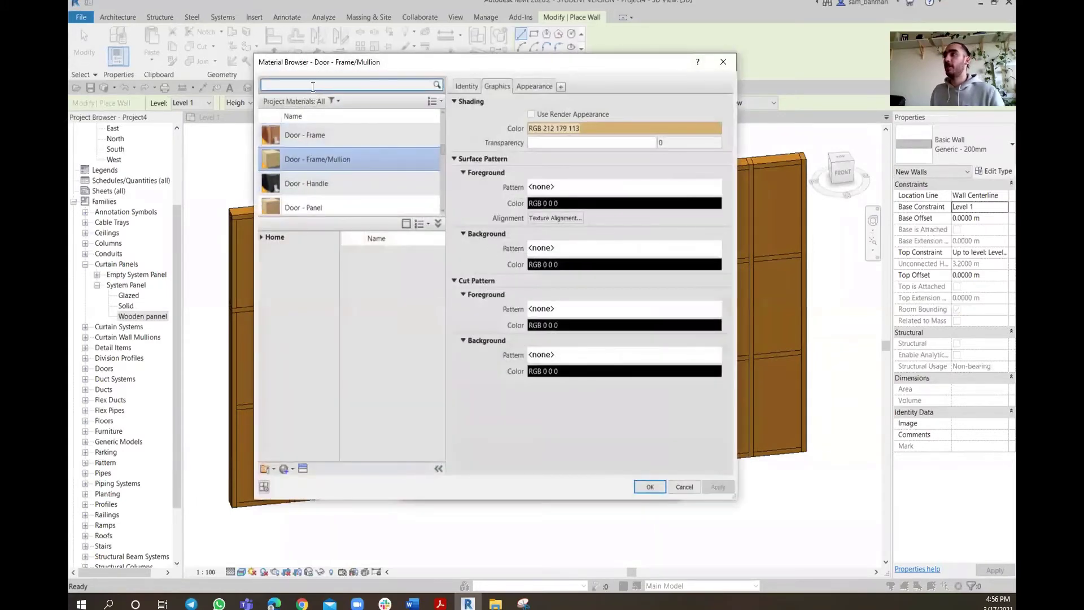
{"action": "type", "text": "gy"}
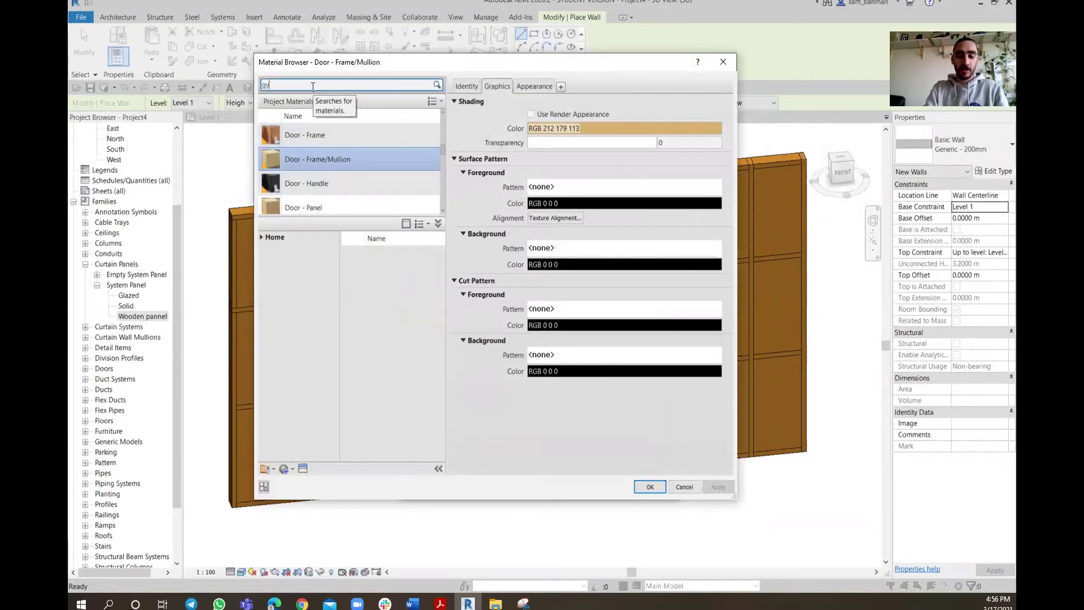
{"action": "type", "text": "ps"}
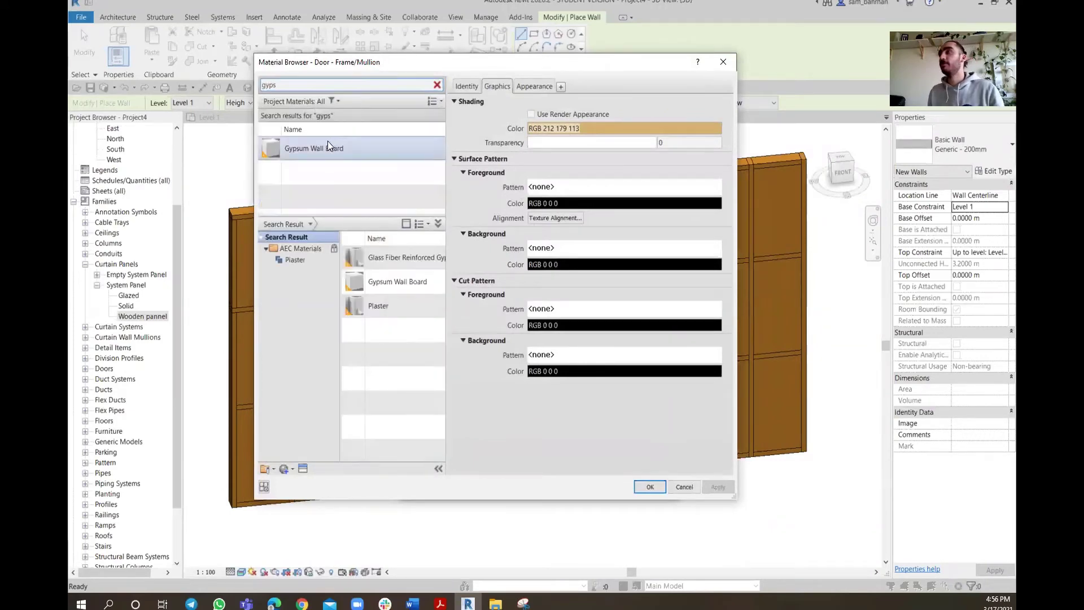
{"action": "double_click", "coordinate": [328, 145]}
{"action": "left_click", "coordinate": [557, 477]}
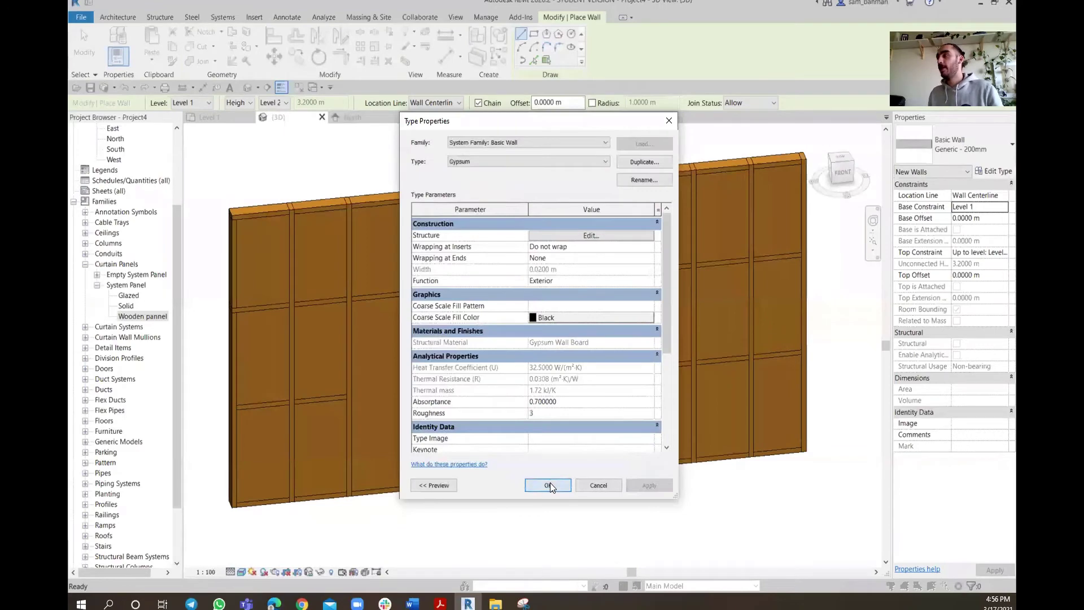
{"action": "left_click", "coordinate": [549, 481]}
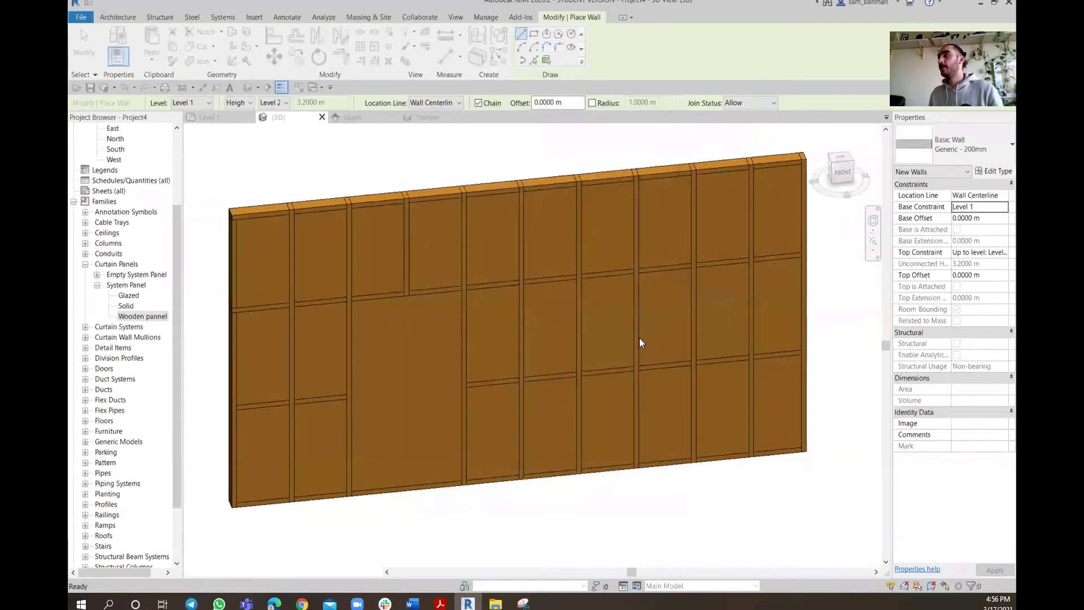
- In the Level 1 floor plan, set the location line for the new Gypsum wall to Finish Face: Exterior
{"action": "left_click", "coordinate": [231, 117]}
{"action": "scroll", "coordinate": [351, 356], "scroll_direction": "up", "scroll_amount": 1}
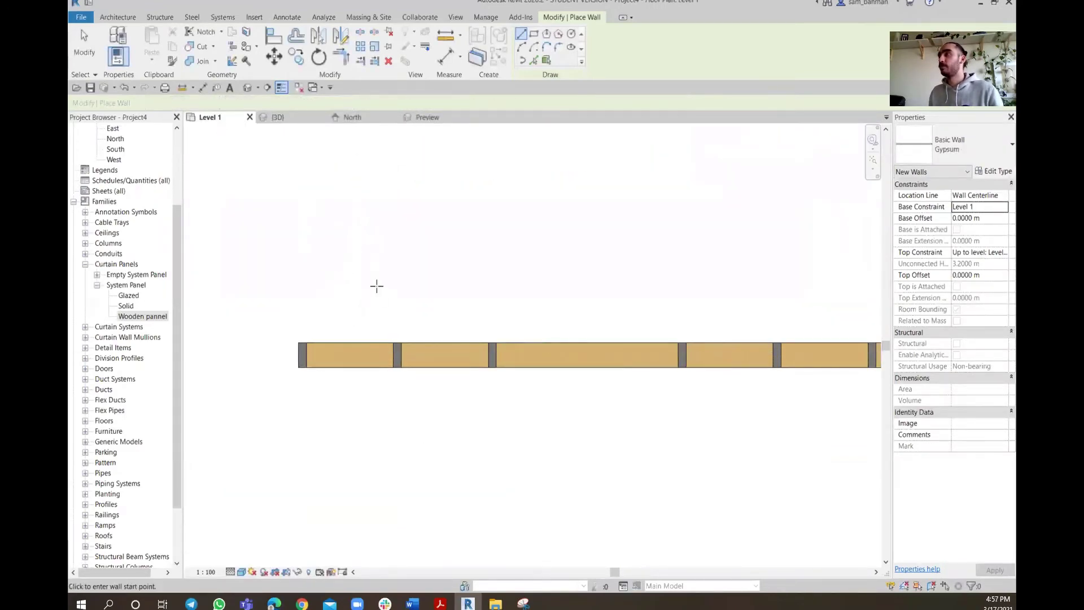
{"action": "scroll", "coordinate": [345, 289], "scroll_direction": "up", "scroll_amount": 2}
{"action": "middle_click_drag", "start_coordinate": [321, 306], "coordinate": [354, 303]}
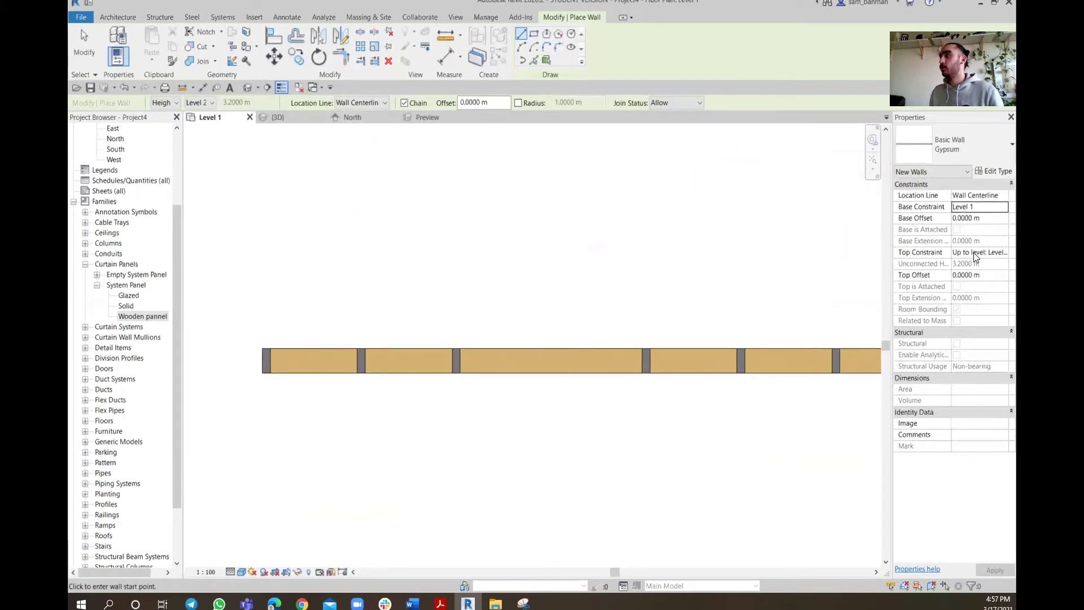
{"action": "left_click", "coordinate": [376, 101]}
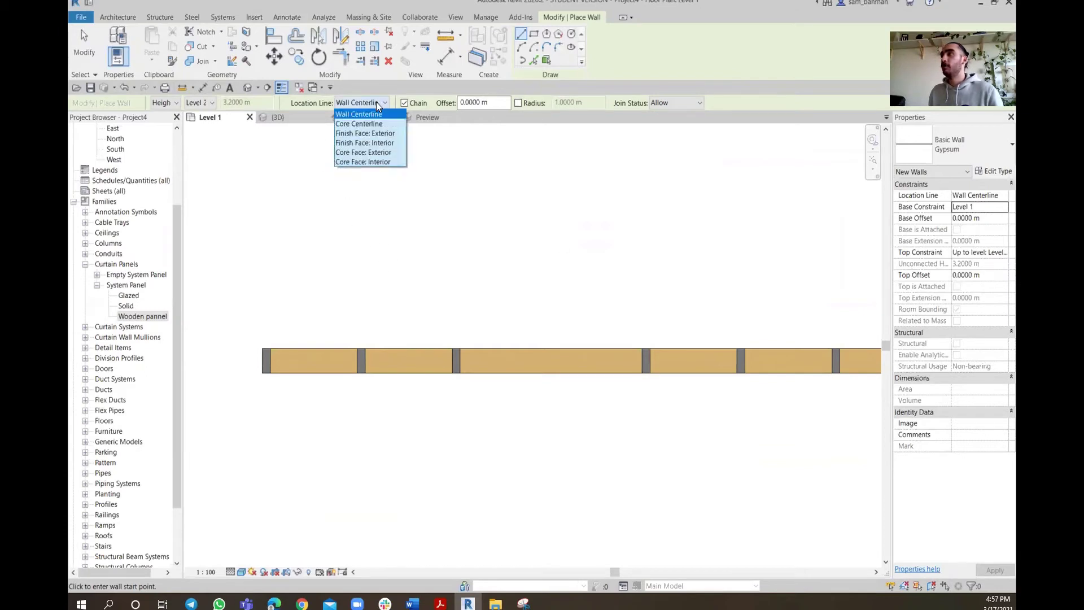
{"action": "left_click", "coordinate": [375, 134]}
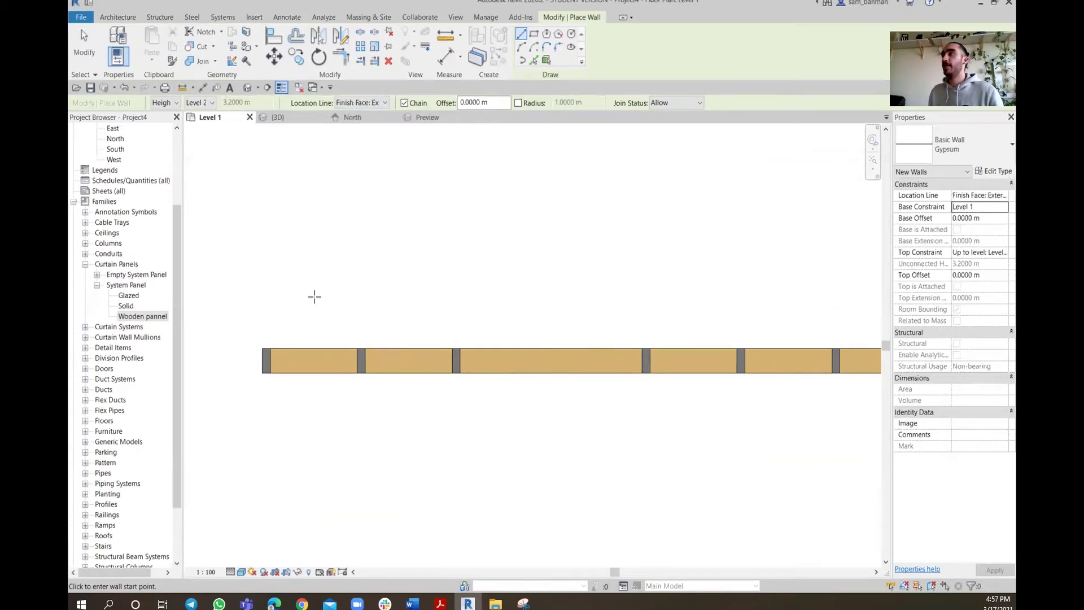
{"action": "scroll", "coordinate": [259, 348], "scroll_direction": "up", "scroll_amount": 2}
{"action": "left_click", "coordinate": [264, 347]}
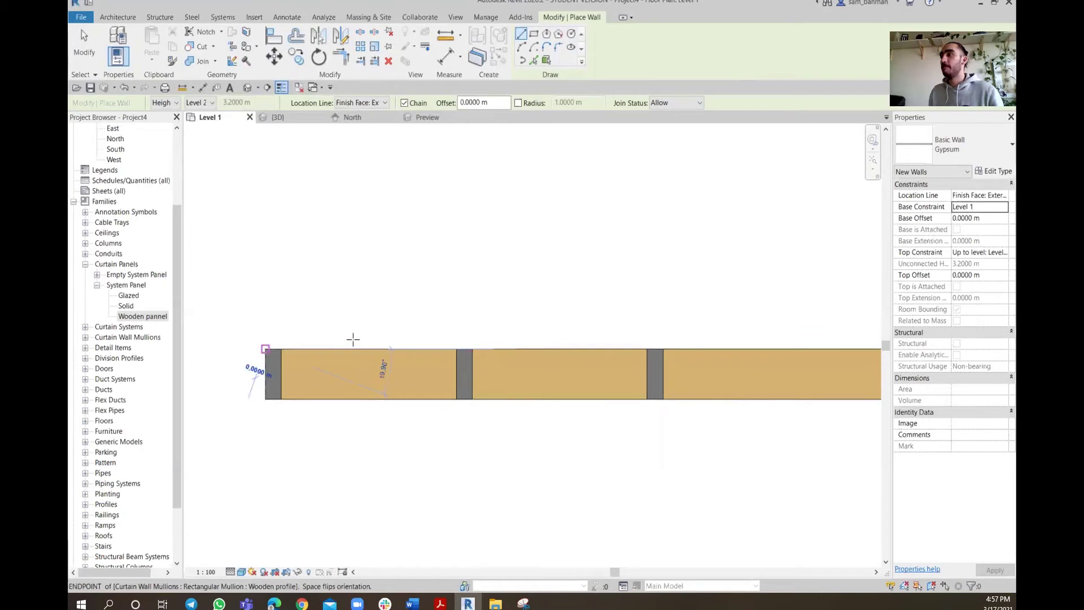
{"action": "key", "text": "Escape"}
{"action": "key", "text": "Escape"}
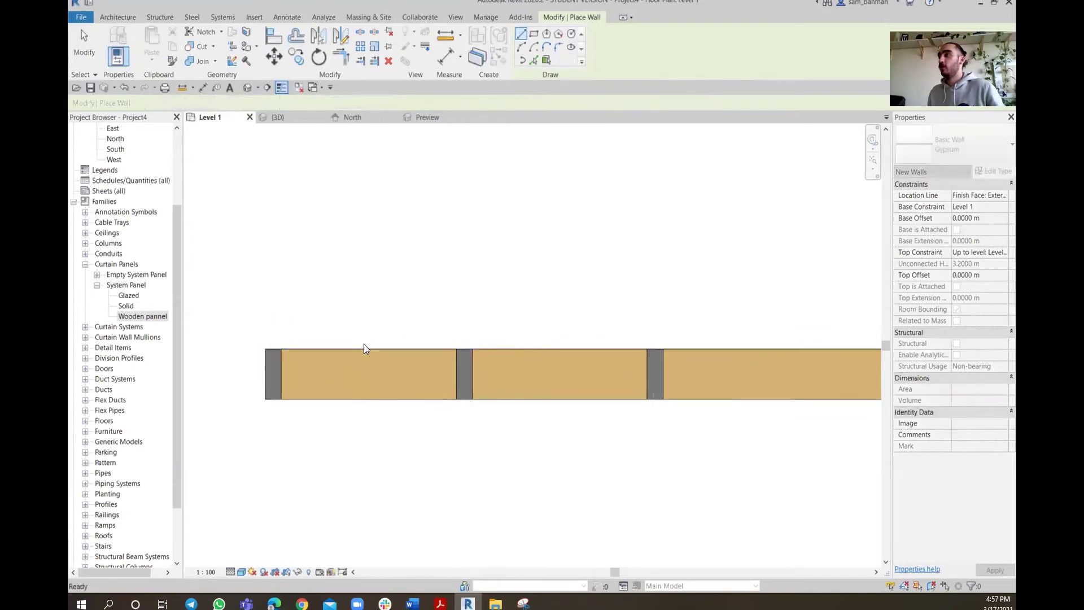
- Draw a Gypsum wall along the upper face of the curtain wall in plan, from its right end to its left end
{"action": "scroll", "coordinate": [433, 368], "scroll_direction": "down", "scroll_amount": 4}
{"action": "middle_click_drag", "start_coordinate": [733, 411], "coordinate": [605, 429]}
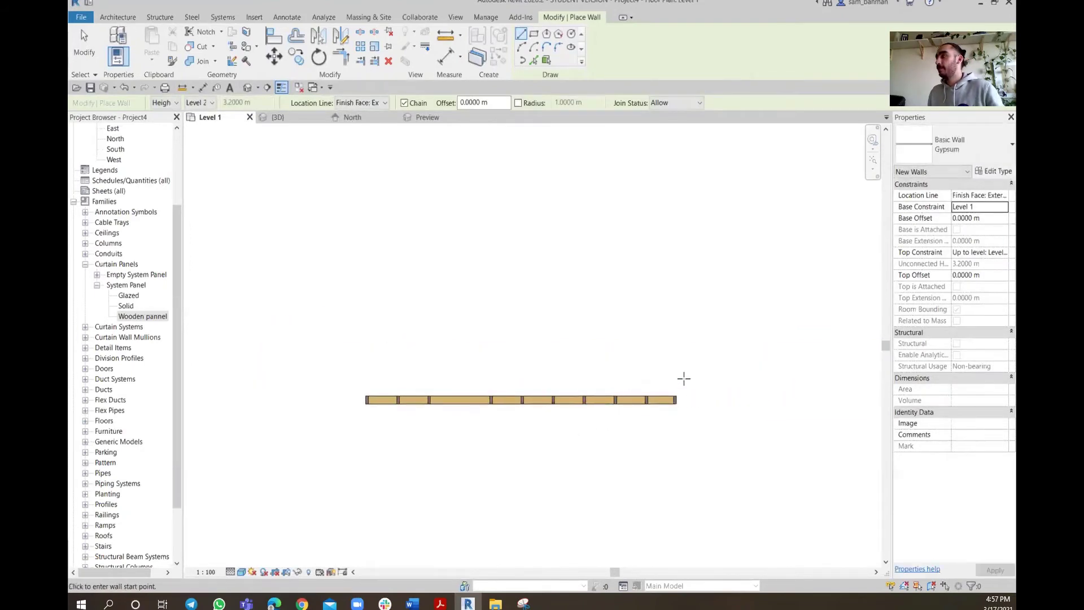
{"action": "scroll", "coordinate": [653, 402], "scroll_direction": "up", "scroll_amount": 5}
{"action": "left_click", "coordinate": [647, 379]}
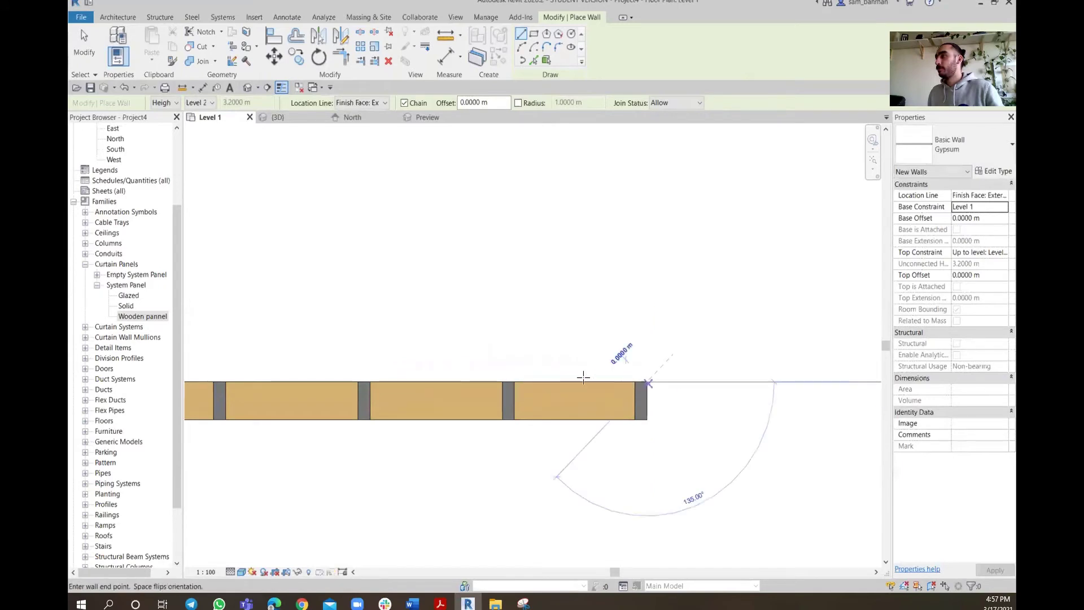
{"action": "scroll", "coordinate": [576, 384], "scroll_direction": "up", "scroll_amount": 4}
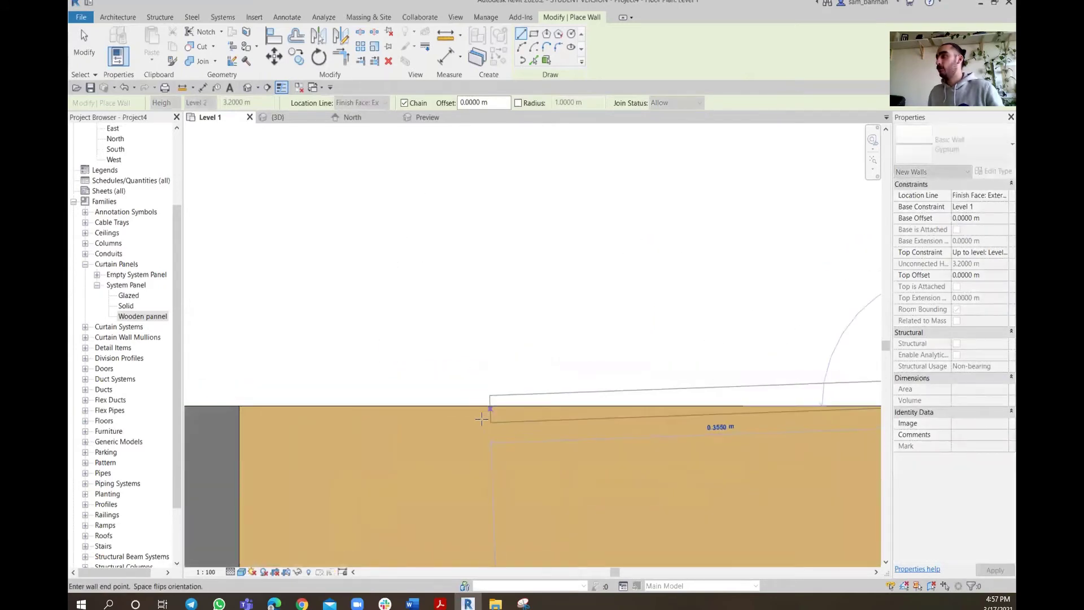
{"action": "scroll", "coordinate": [416, 404], "scroll_direction": "down", "scroll_amount": 3}
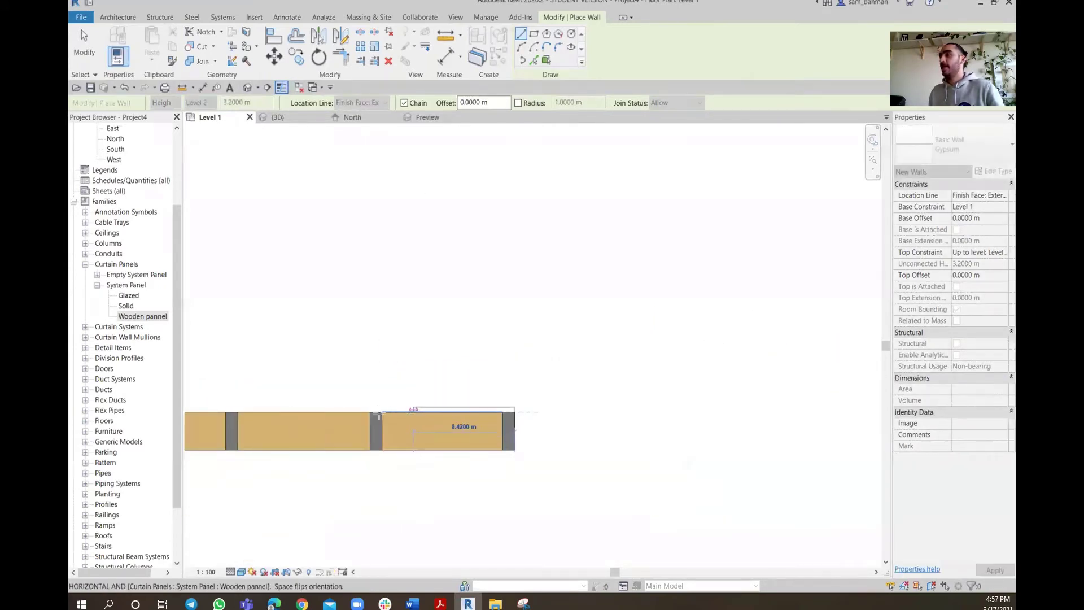
{"action": "scroll", "coordinate": [414, 412], "scroll_direction": "down", "scroll_amount": 3}
{"action": "scroll", "coordinate": [381, 402], "scroll_direction": "up", "scroll_amount": 1}
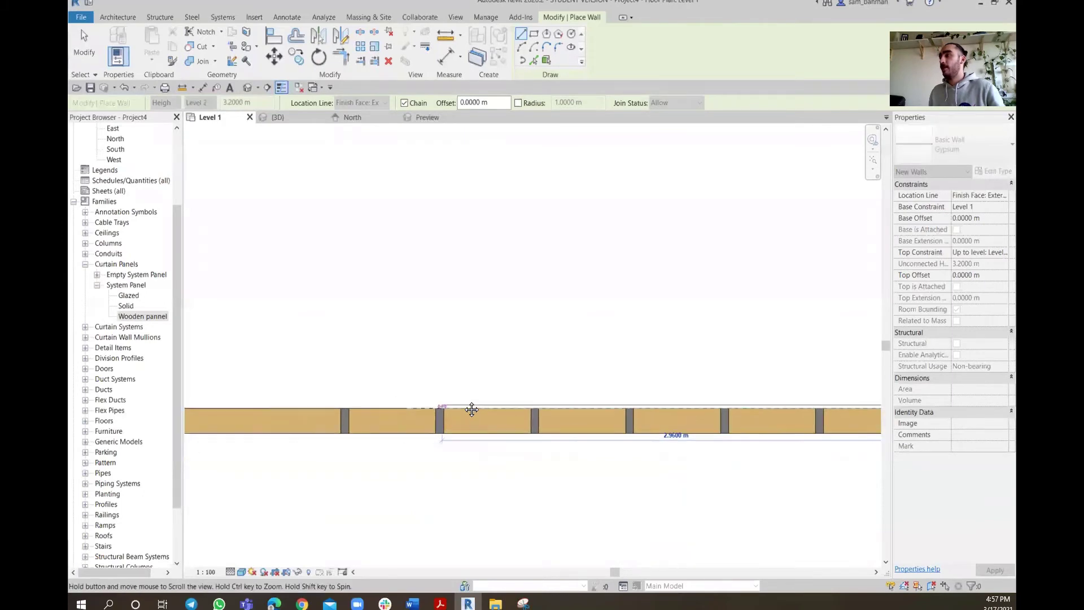
{"action": "left_click", "coordinate": [373, 412]}
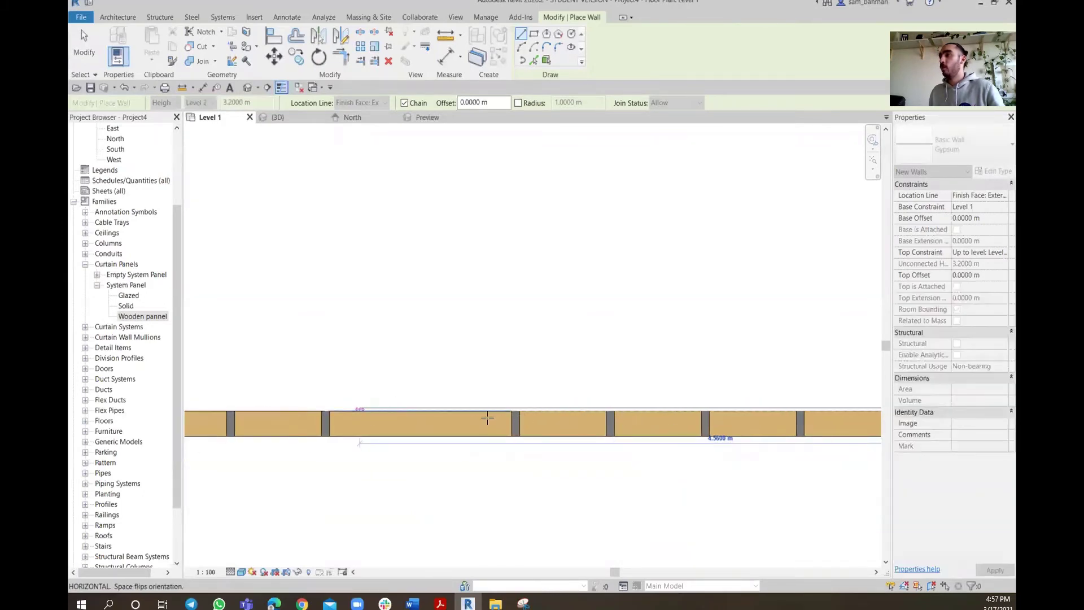
{"action": "scroll", "coordinate": [514, 417], "scroll_direction": "up", "scroll_amount": 4}
{"action": "scroll", "coordinate": [513, 419], "scroll_direction": "up", "scroll_amount": 2}
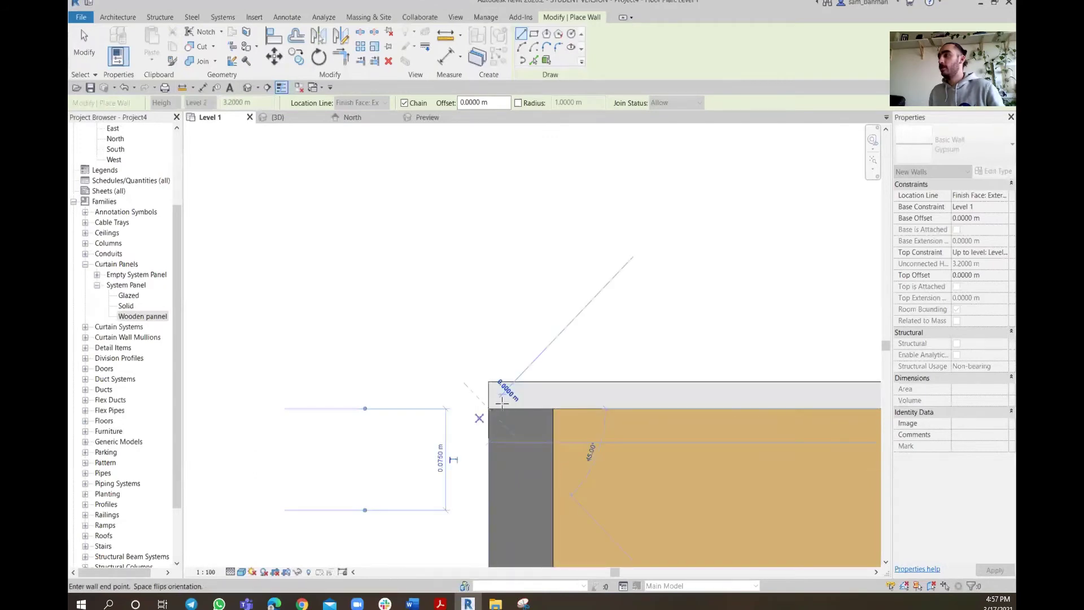
{"action": "key", "text": "Escape"}
- Draw a second Gypsum wall along the lower face of the curtain wall in plan, from the left corner to the right corner
{"action": "middle_click_drag", "start_coordinate": [537, 464], "coordinate": [464, 355]}
{"action": "left_click", "coordinate": [418, 425]}
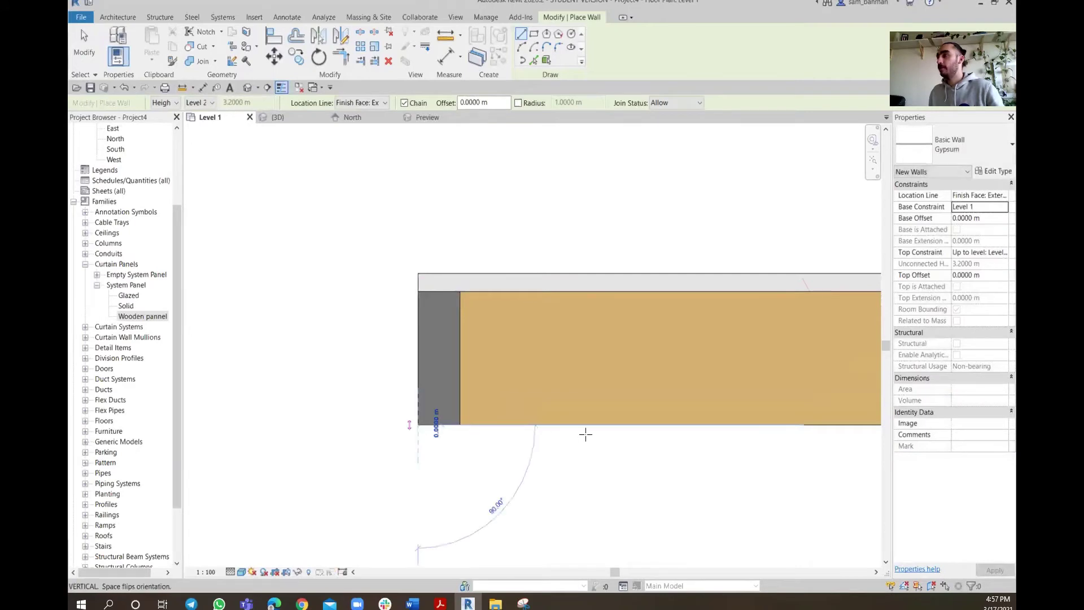
{"action": "scroll", "coordinate": [581, 435], "scroll_direction": "down", "scroll_amount": 2}
{"action": "scroll", "coordinate": [587, 434], "scroll_direction": "down", "scroll_amount": 3}
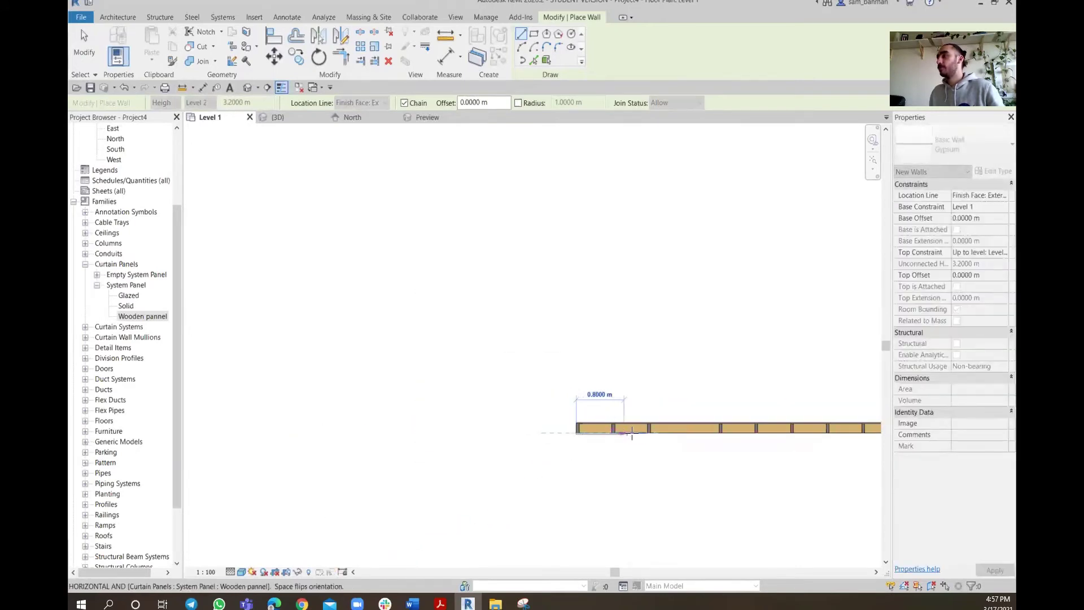
{"action": "middle_click_drag", "start_coordinate": [764, 445], "coordinate": [431, 424]}
{"action": "scroll", "coordinate": [619, 414], "scroll_direction": "up", "scroll_amount": 5}
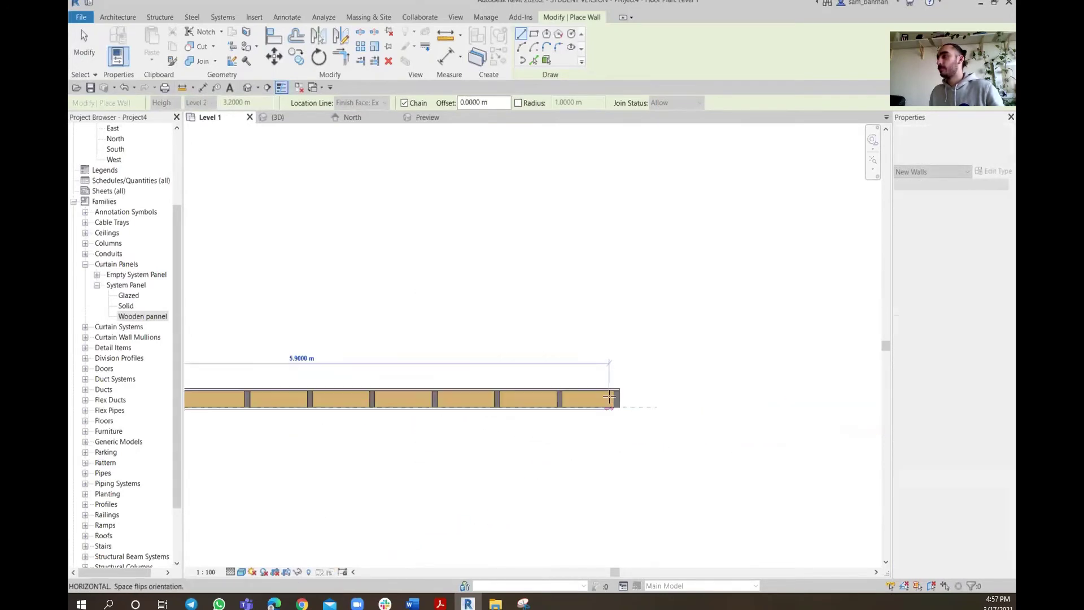
{"action": "scroll", "coordinate": [625, 413], "scroll_direction": "up", "scroll_amount": 2}
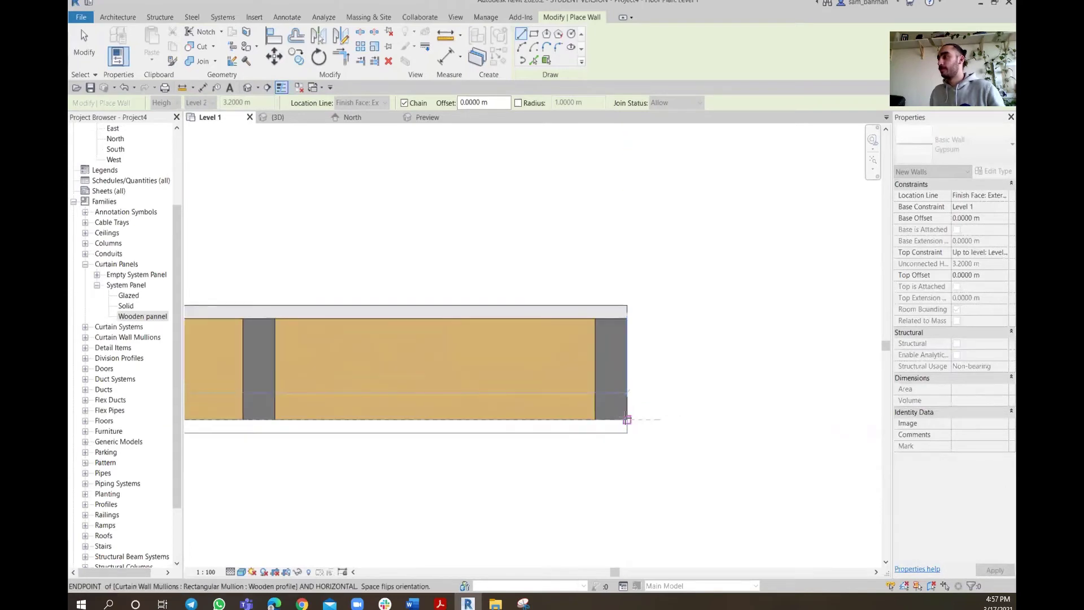
{"action": "key", "text": "Escape"}
{"action": "key", "text": "Escape"}
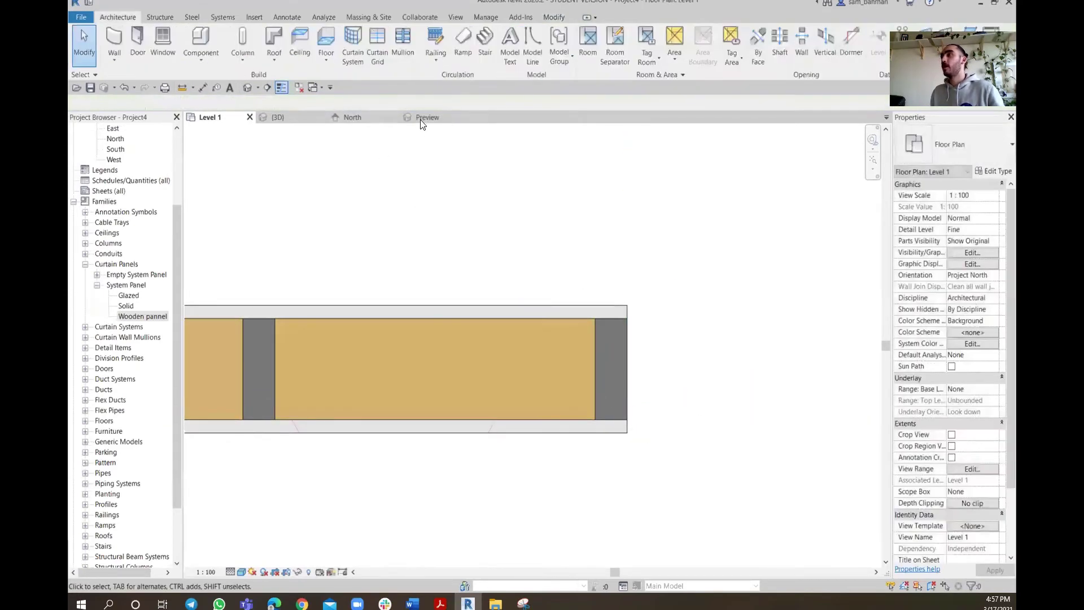
- Close the door family's Preview view and examine the gypsum-covered framed wall in the 3D view
{"action": "left_click", "coordinate": [424, 117]}
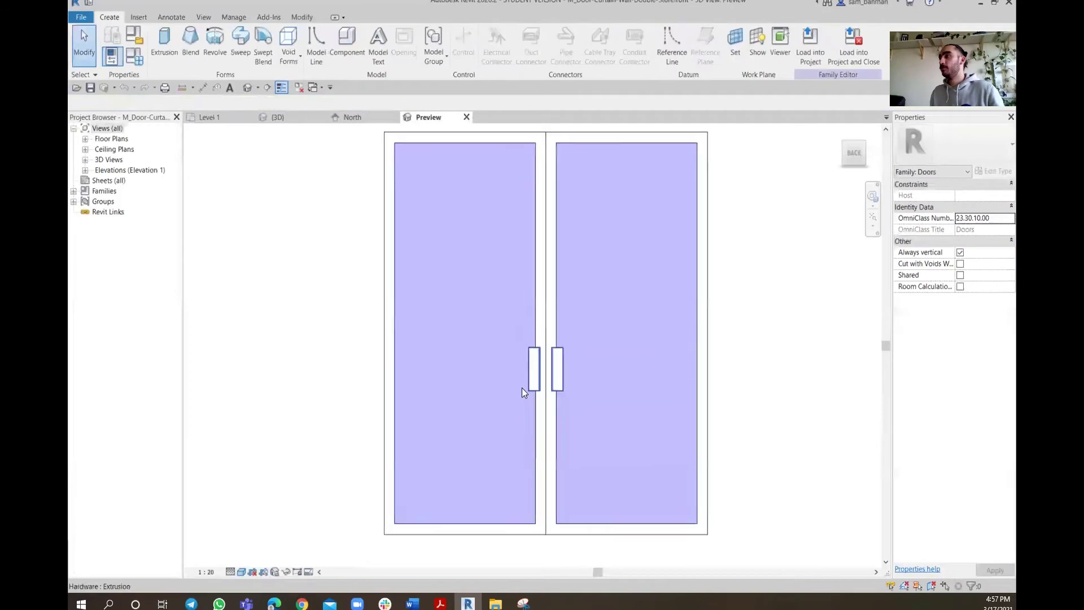
{"action": "left_click", "coordinate": [466, 118]}
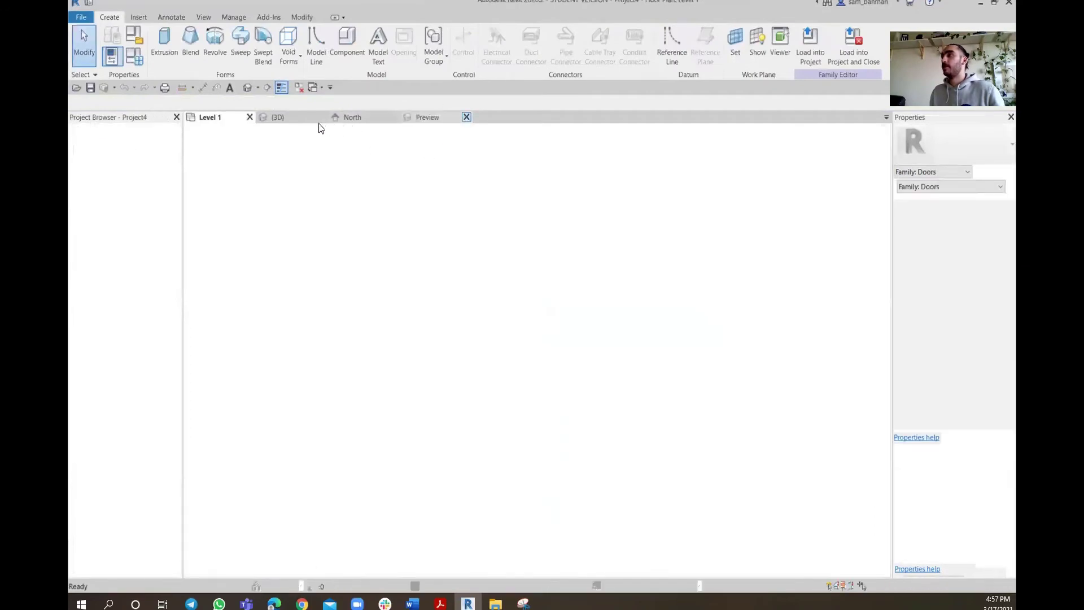
{"action": "left_click", "coordinate": [289, 121]}
{"action": "scroll", "coordinate": [579, 356], "scroll_direction": "down", "scroll_amount": 3}
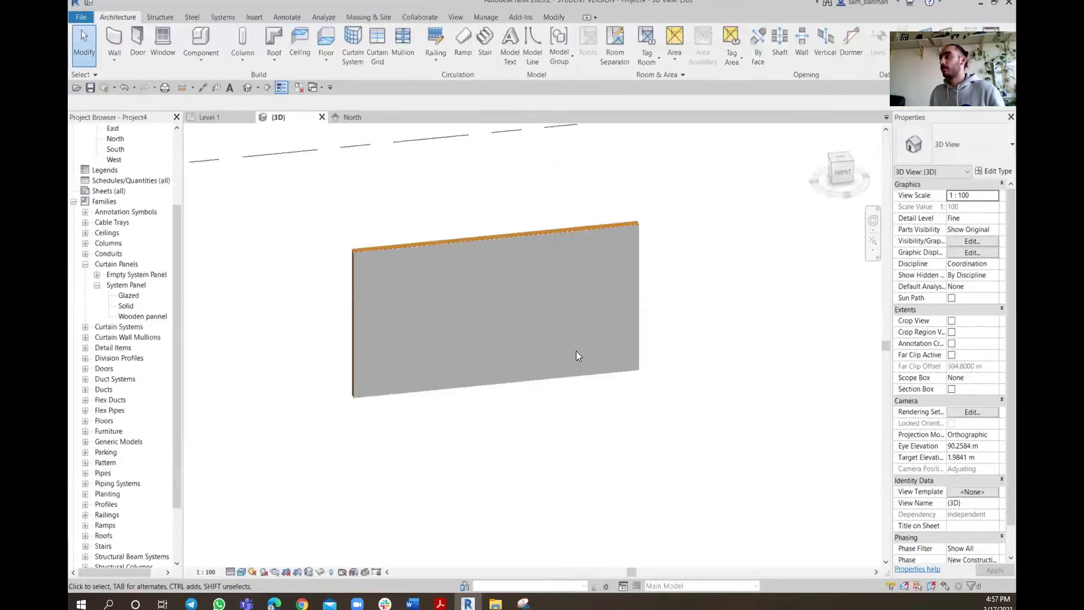
{"action": "scroll", "coordinate": [408, 356], "scroll_direction": "up", "scroll_amount": 3}
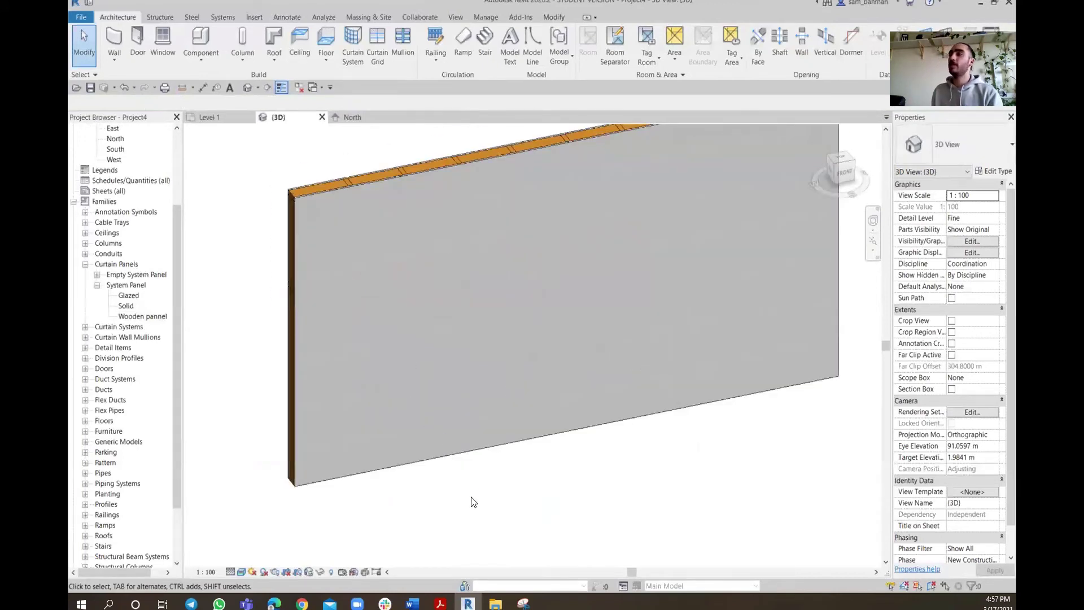
{"action": "middle_click_drag", "start_coordinate": [469, 501], "coordinate": [477, 535]}
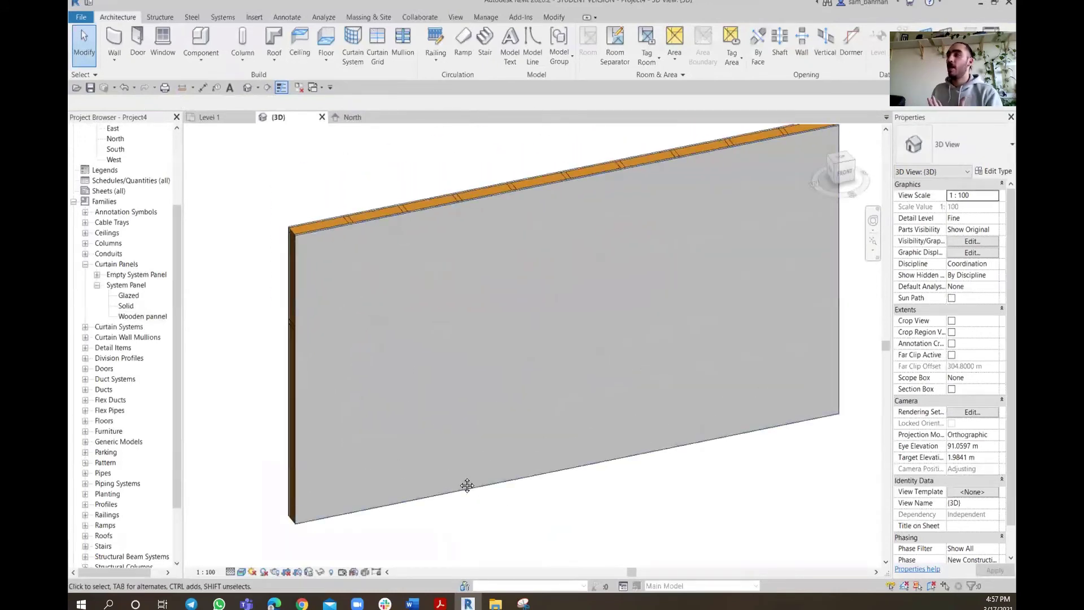
{"action": "middle_click_drag", "start_coordinate": [467, 486], "coordinate": [407, 489]}
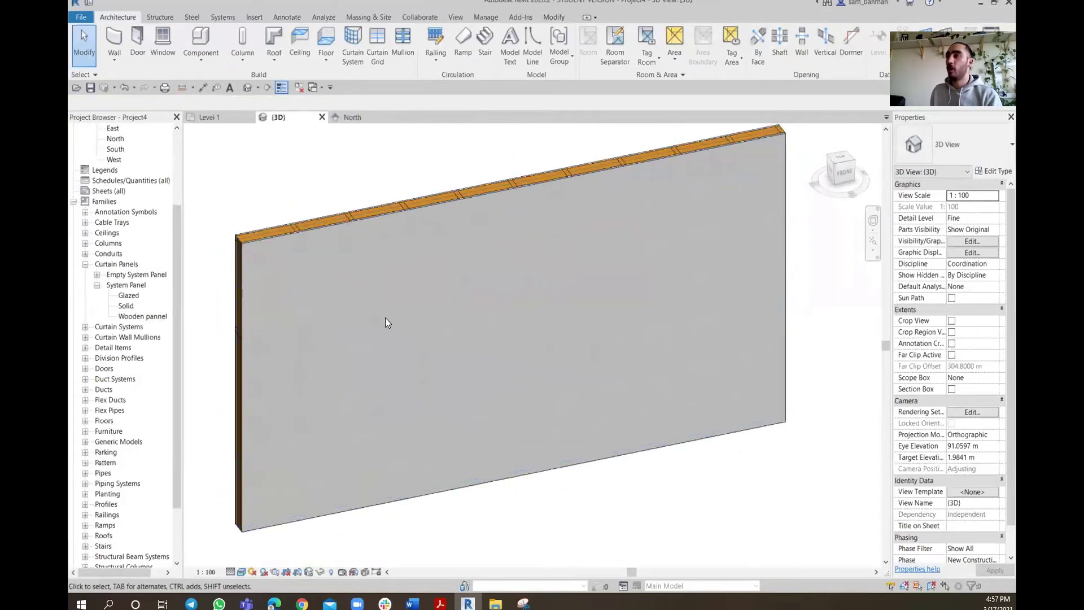
{"action": "scroll", "coordinate": [387, 402], "scroll_direction": "down", "scroll_amount": 1}
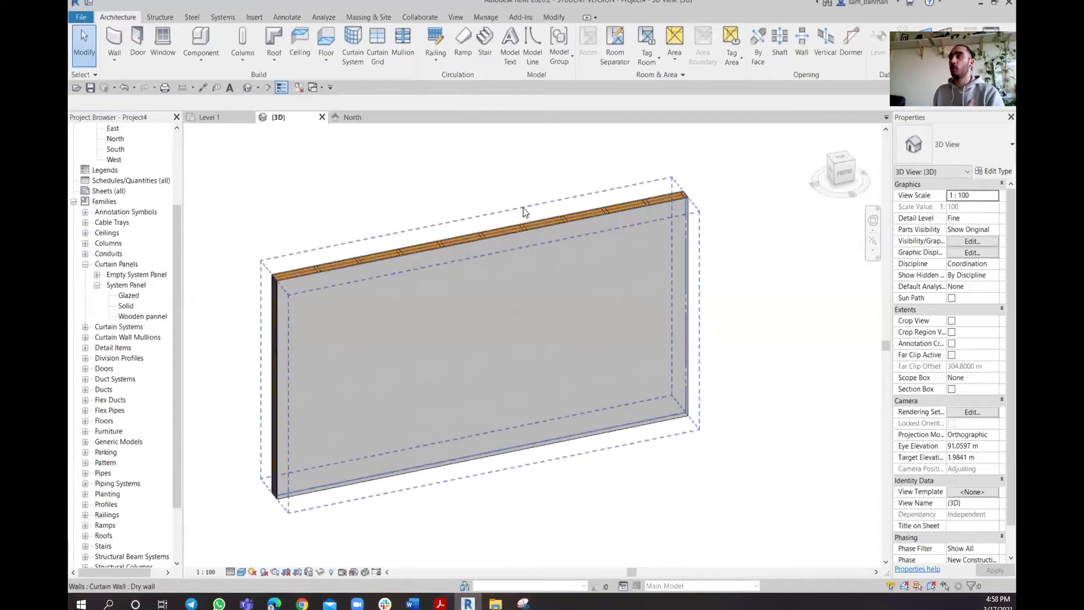
- Place an M_Fixed 0915 x 1220mm window in the front Gypsum wall, about 1.5 m from its right end
{"action": "left_click", "coordinate": [164, 45]}
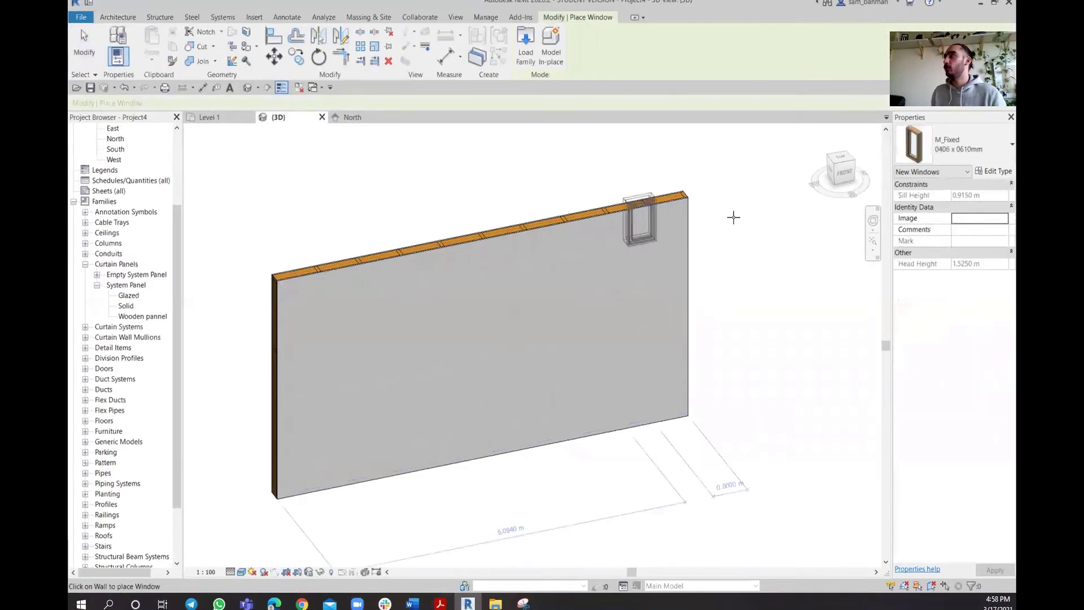
{"action": "left_click", "coordinate": [974, 153]}
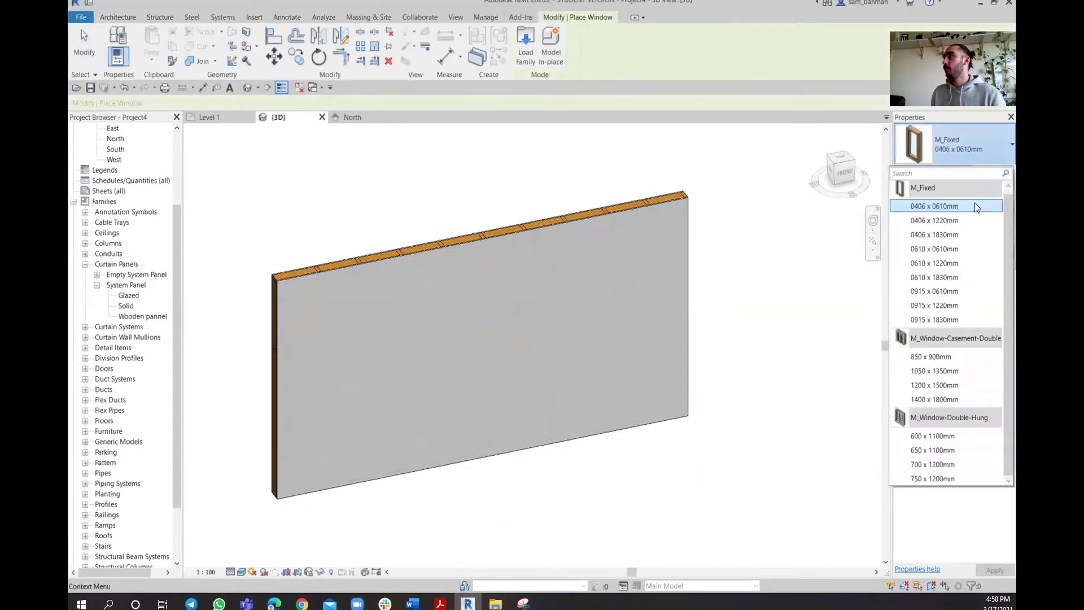
{"action": "left_click", "coordinate": [952, 305]}
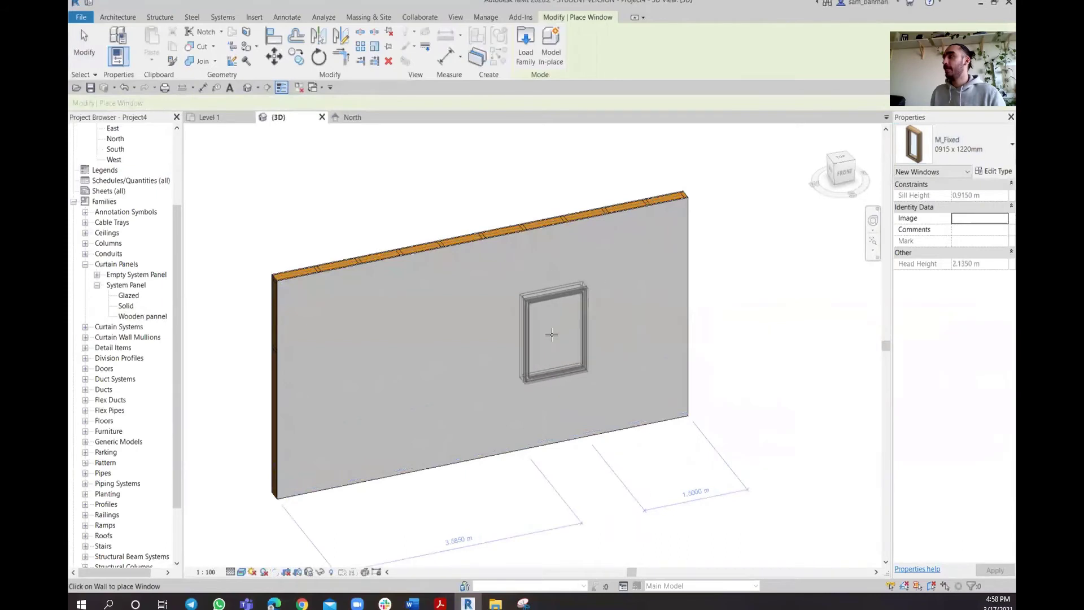
{"action": "left_click", "coordinate": [550, 337]}
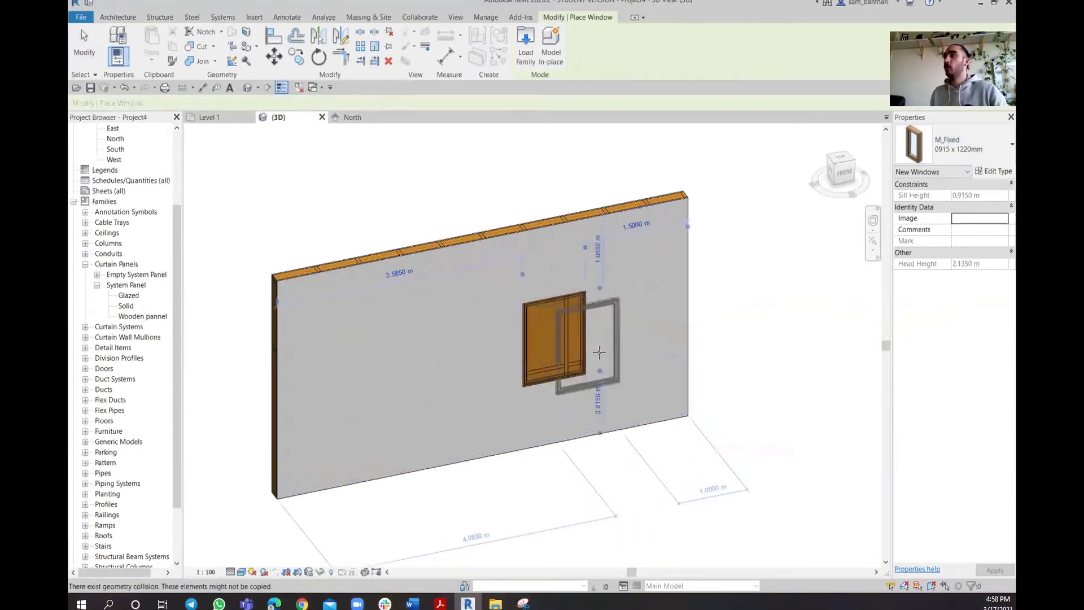
{"action": "key", "text": "Escape"}
{"action": "key", "text": "Escape"}
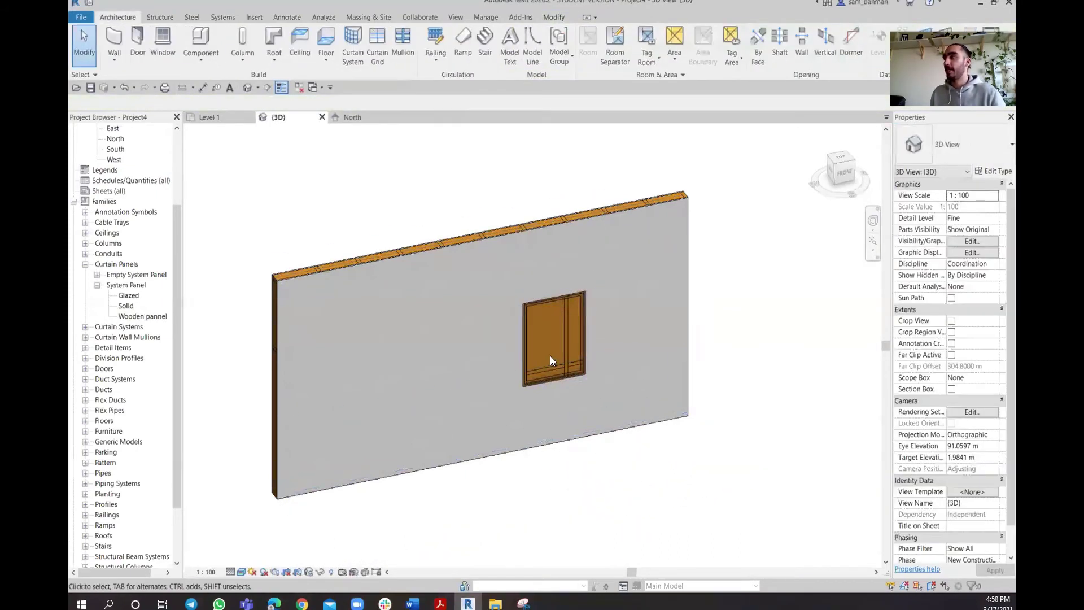
{"action": "scroll", "coordinate": [553, 359], "scroll_direction": "up", "scroll_amount": 3}
{"action": "scroll", "coordinate": [564, 338], "scroll_direction": "down", "scroll_amount": 3}
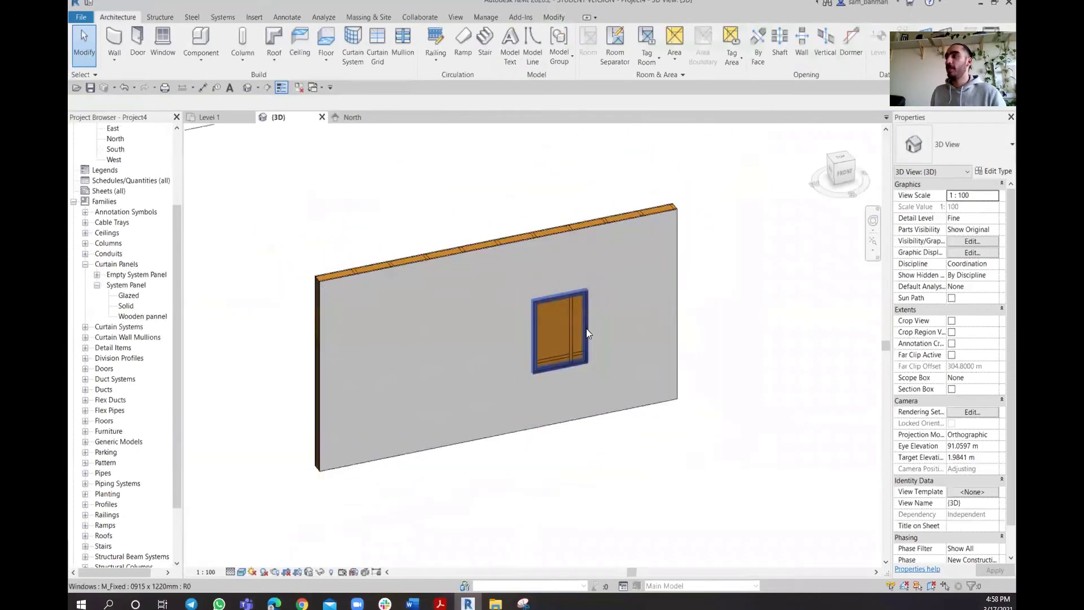
- Join the geometry of the two Gypsum walls on either side of the wooden framing, picking them in the 3D top view
{"action": "middle_click_drag", "start_coordinate": [635, 329], "coordinate": [588, 266], "text": "shift"}
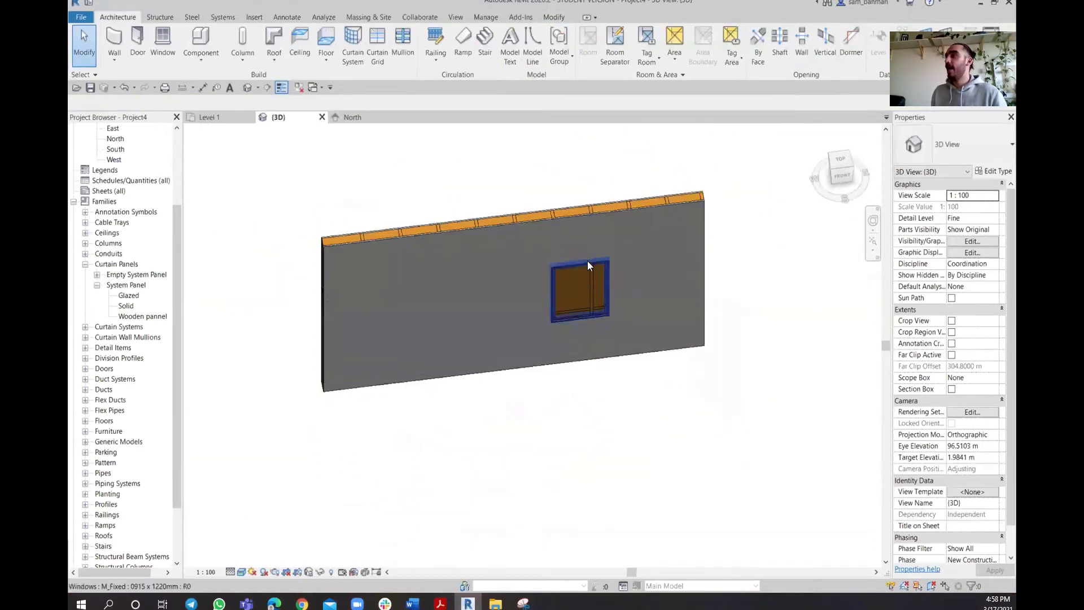
{"action": "scroll", "coordinate": [582, 257], "scroll_direction": "up", "scroll_amount": 5}
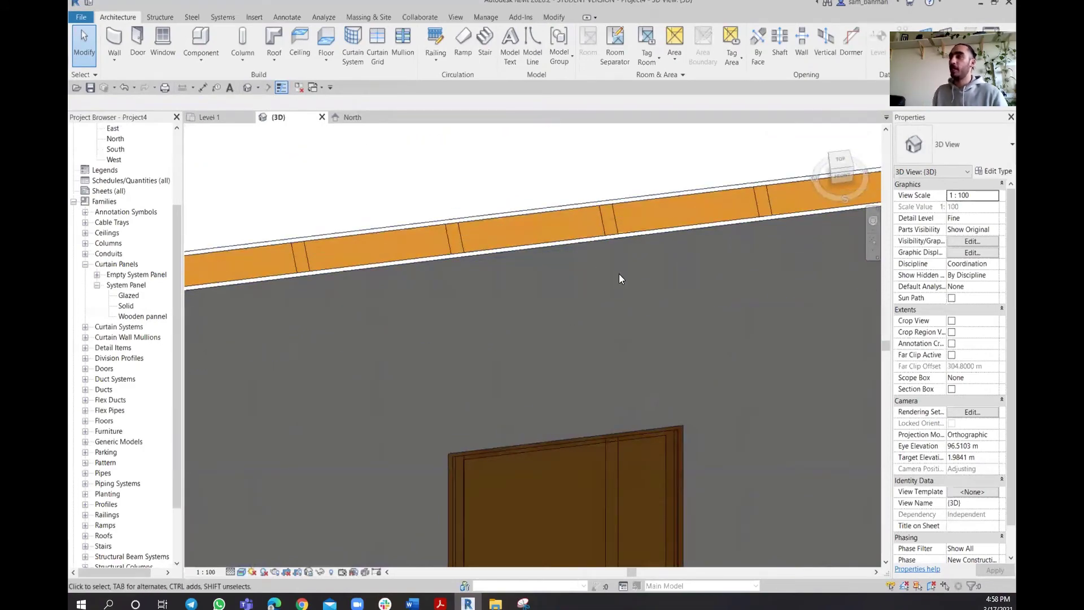
{"action": "scroll", "coordinate": [619, 273], "scroll_direction": "down", "scroll_amount": 4}
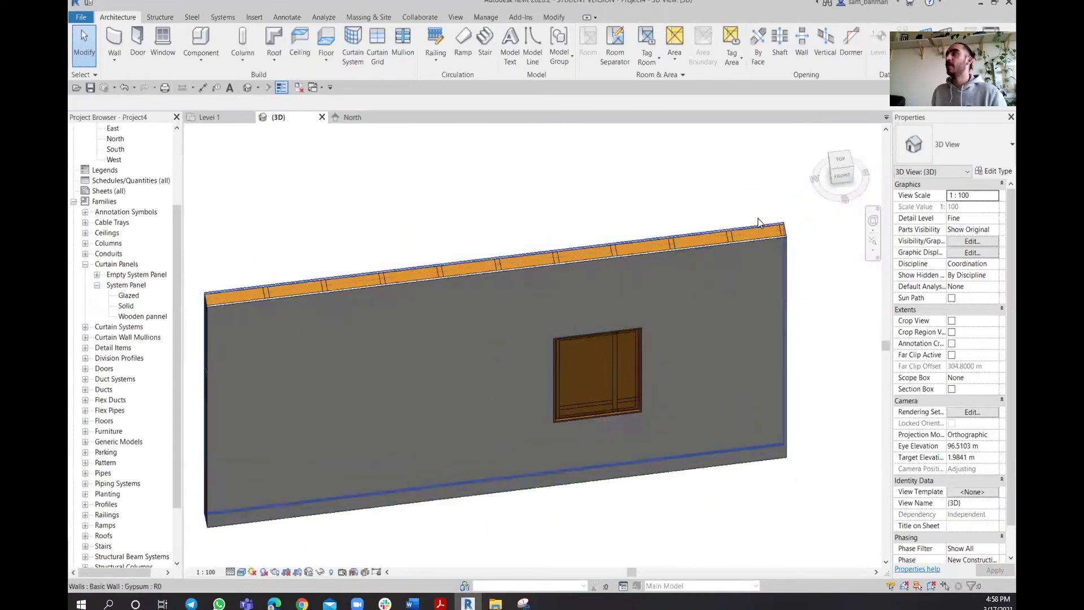
{"action": "left_click", "coordinate": [846, 162]}
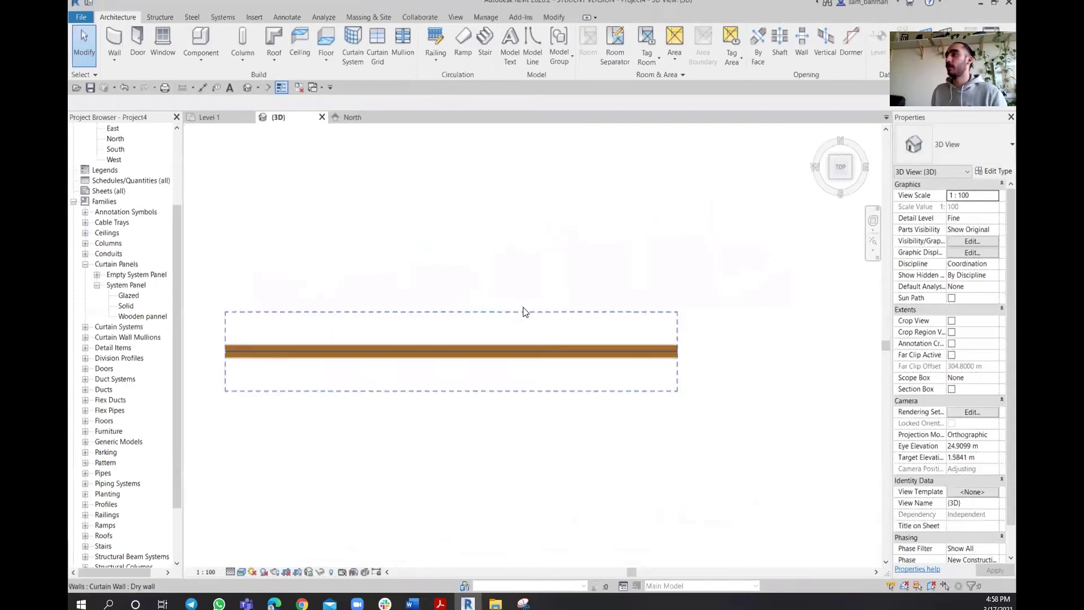
{"action": "left_click", "coordinate": [554, 17]}
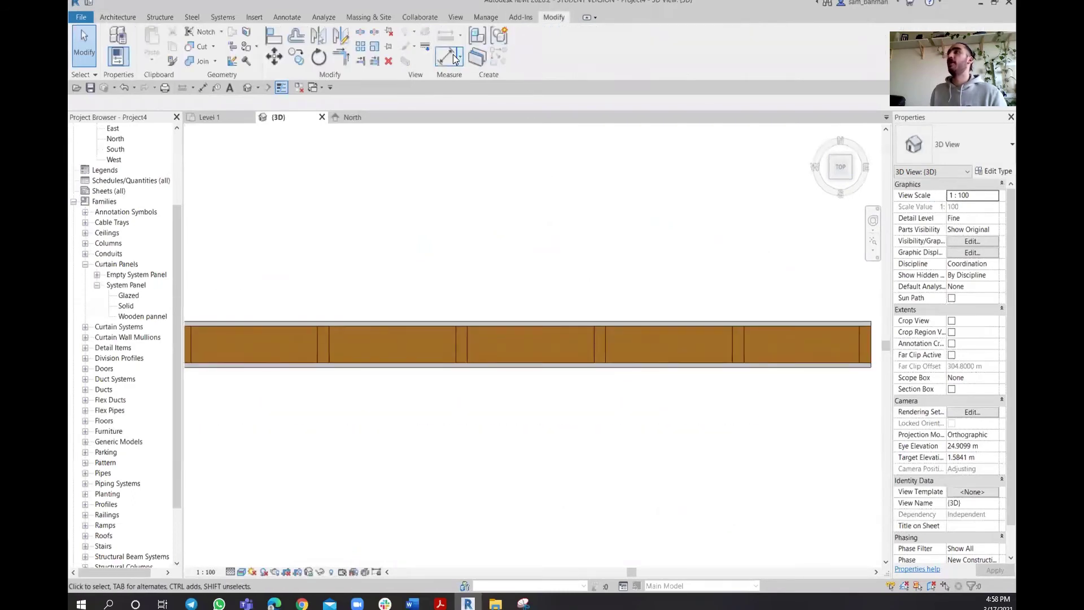
{"action": "left_click", "coordinate": [199, 61]}
{"action": "scroll", "coordinate": [627, 360], "scroll_direction": "up", "scroll_amount": 5}
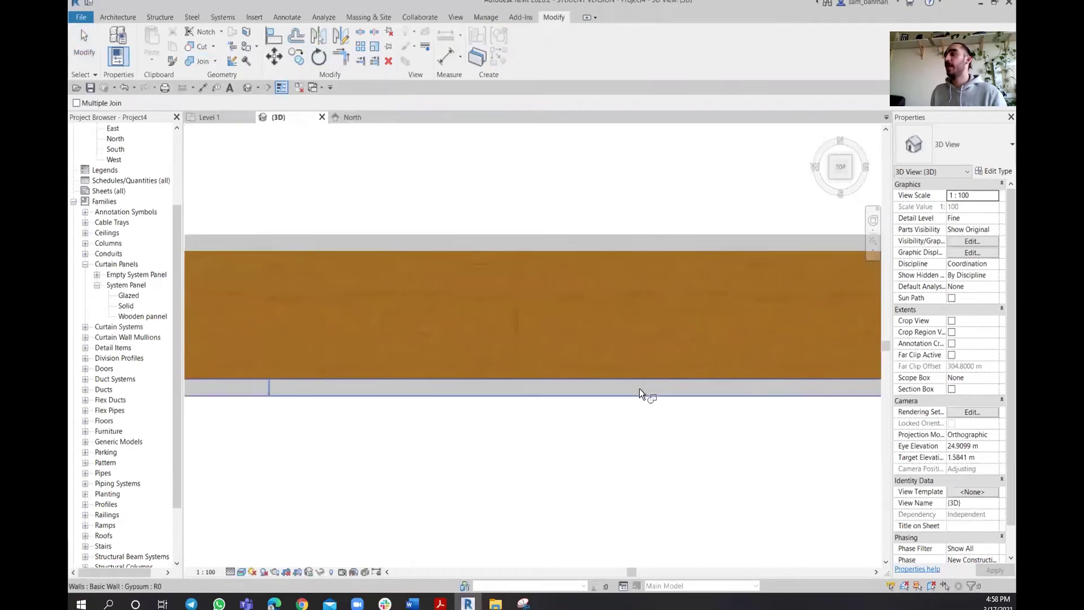
{"action": "left_click", "coordinate": [611, 389]}
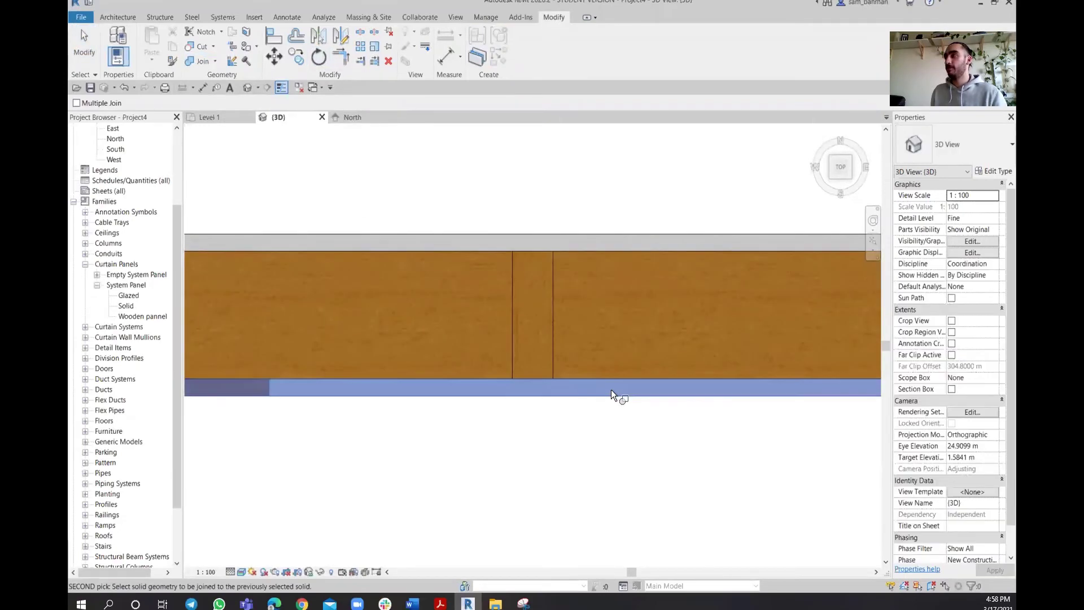
{"action": "left_click", "coordinate": [597, 234]}
{"action": "scroll", "coordinate": [598, 235], "scroll_direction": "down", "scroll_amount": 5}
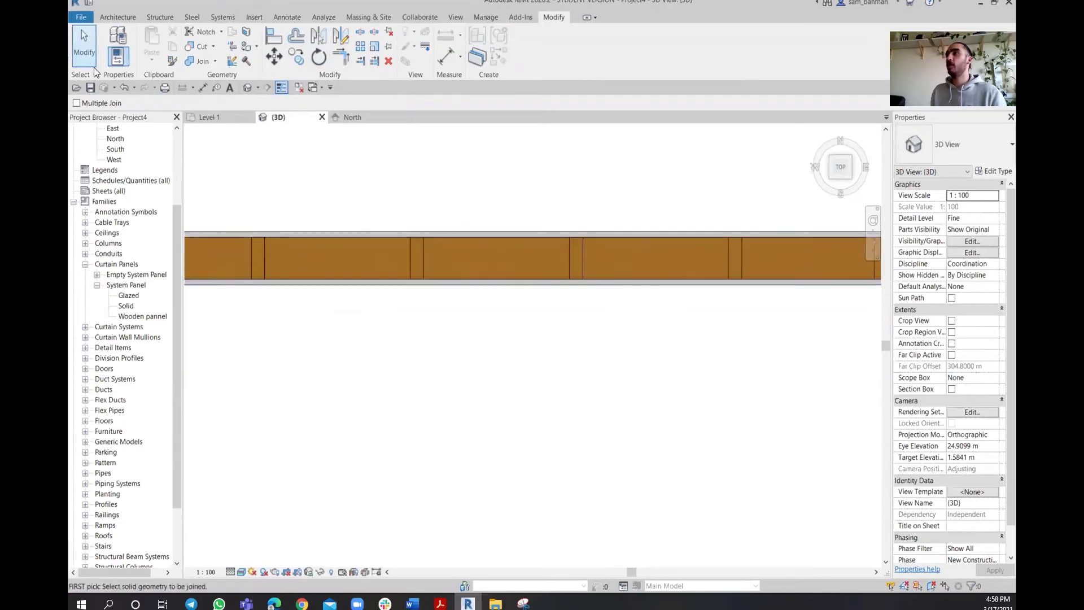
{"action": "left_click", "coordinate": [86, 45]}
- In the North elevation, cut a rectangular wall opening about 0.92 m wide through the curtain wall, tracing the window's outline from corner to corner
{"action": "middle_click_drag", "start_coordinate": [334, 138], "coordinate": [346, 341], "text": "shift"}
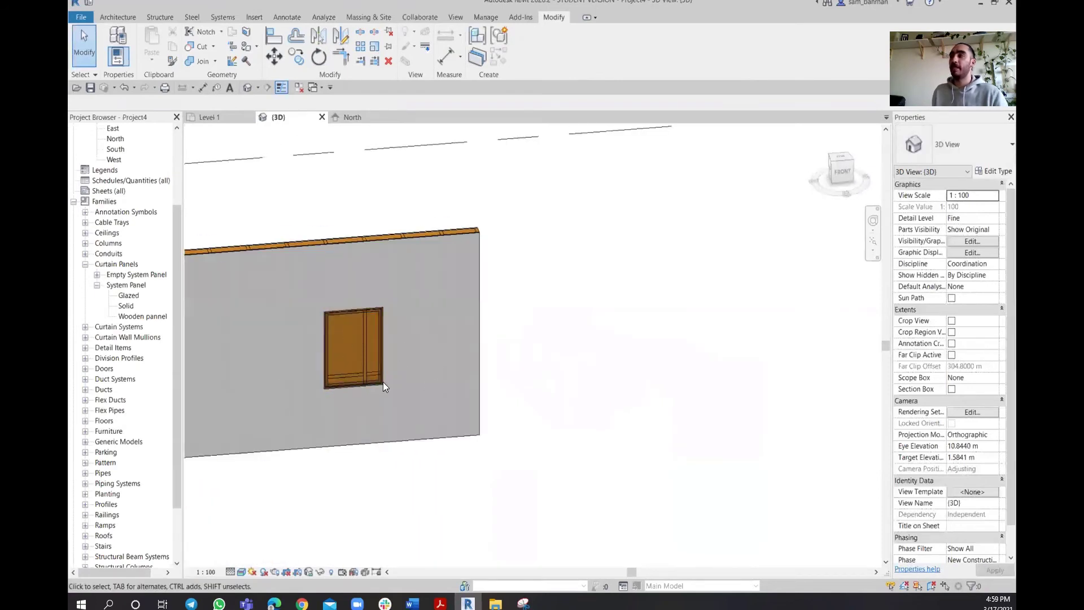
{"action": "scroll", "coordinate": [327, 339], "scroll_direction": "up", "scroll_amount": 5}
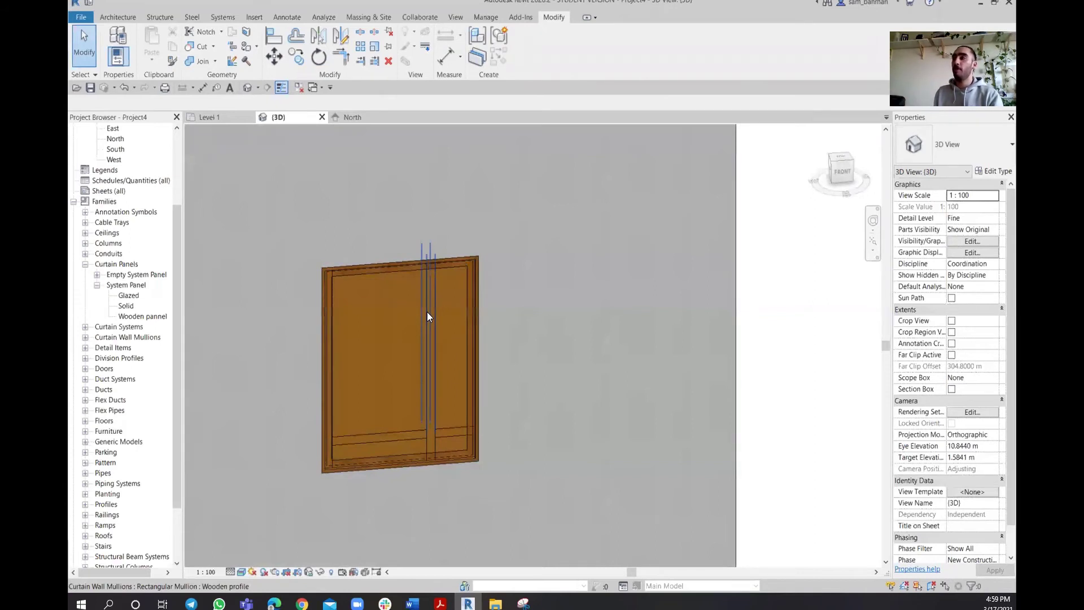
{"action": "scroll", "coordinate": [390, 340], "scroll_direction": "down", "scroll_amount": 4}
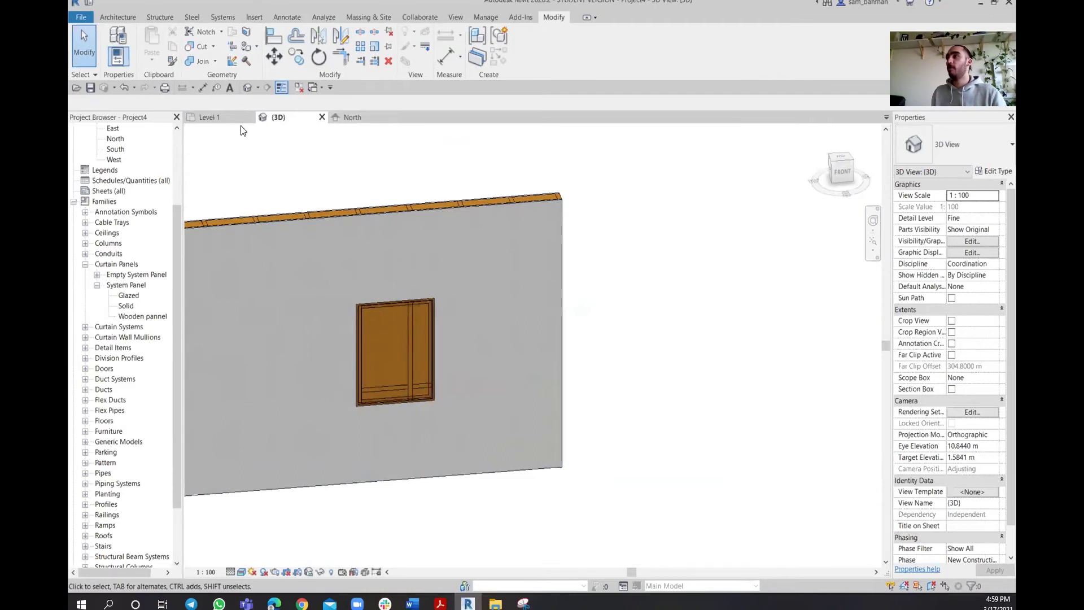
{"action": "left_click", "coordinate": [120, 18]}
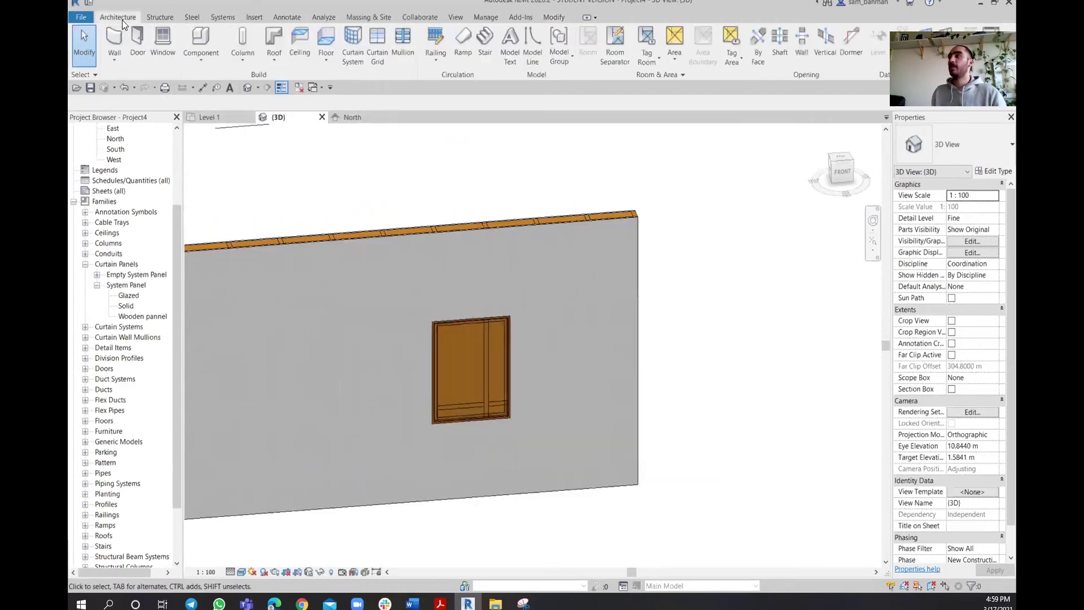
{"action": "left_click", "coordinate": [802, 50]}
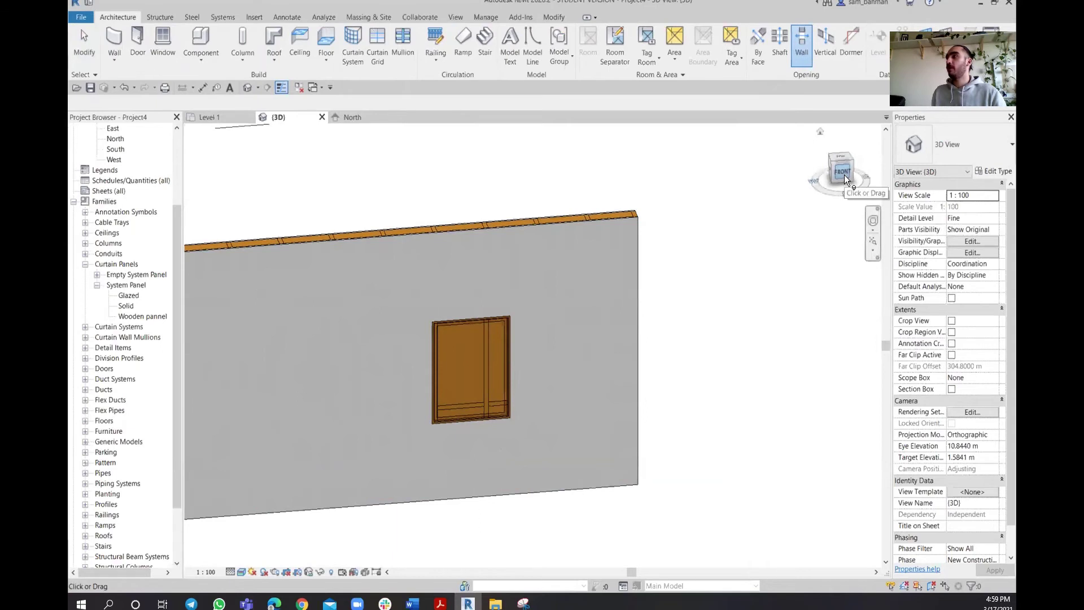
{"action": "left_click", "coordinate": [349, 117]}
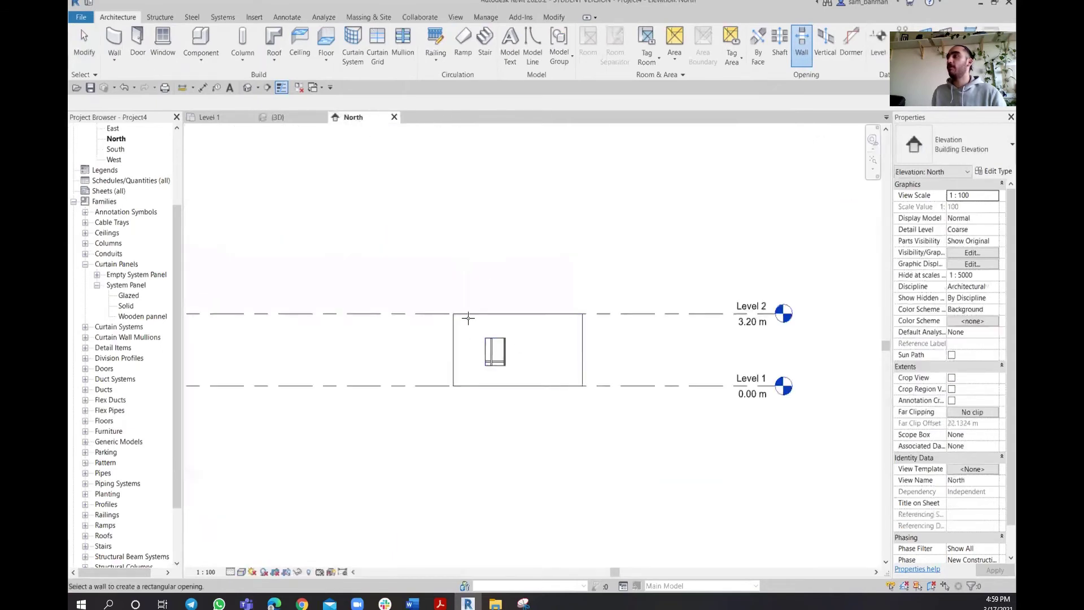
{"action": "scroll", "coordinate": [489, 347], "scroll_direction": "up", "scroll_amount": 2}
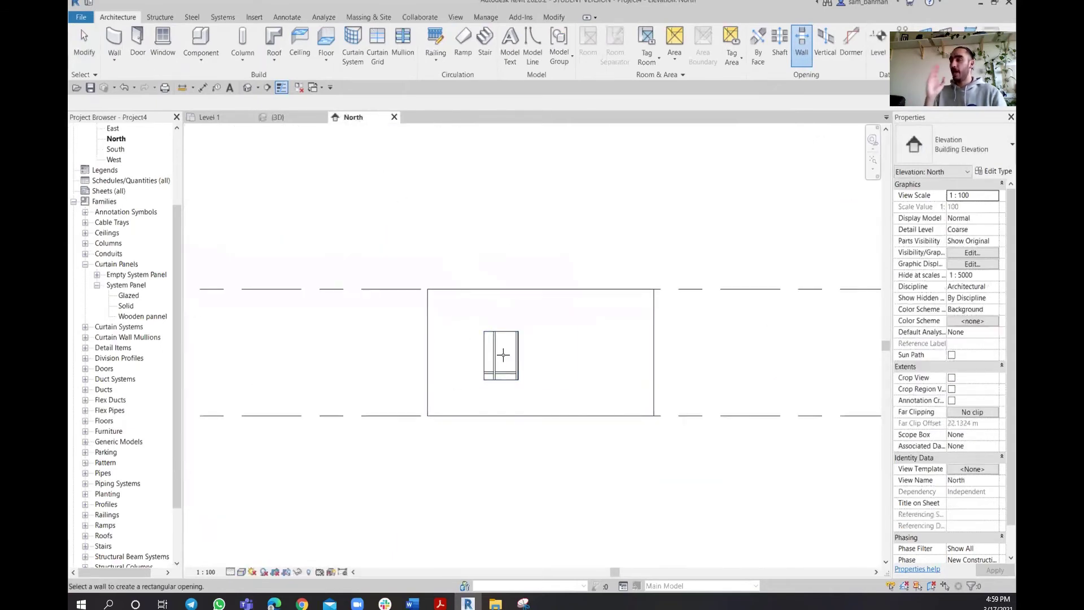
{"action": "scroll", "coordinate": [510, 365], "scroll_direction": "up", "scroll_amount": 3}
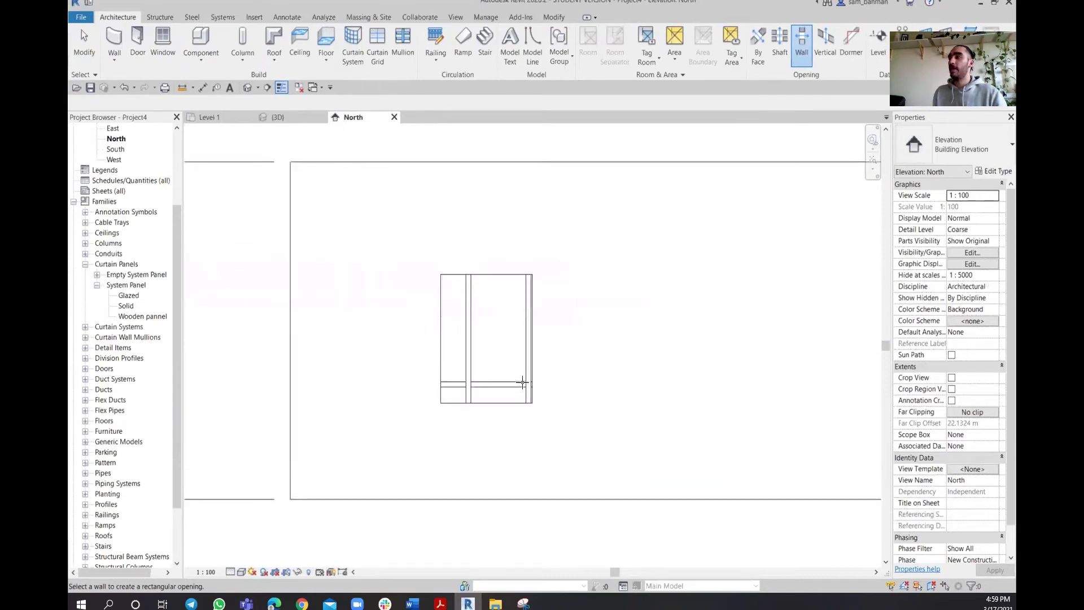
{"action": "middle_click_drag", "start_coordinate": [522, 383], "coordinate": [504, 371]}
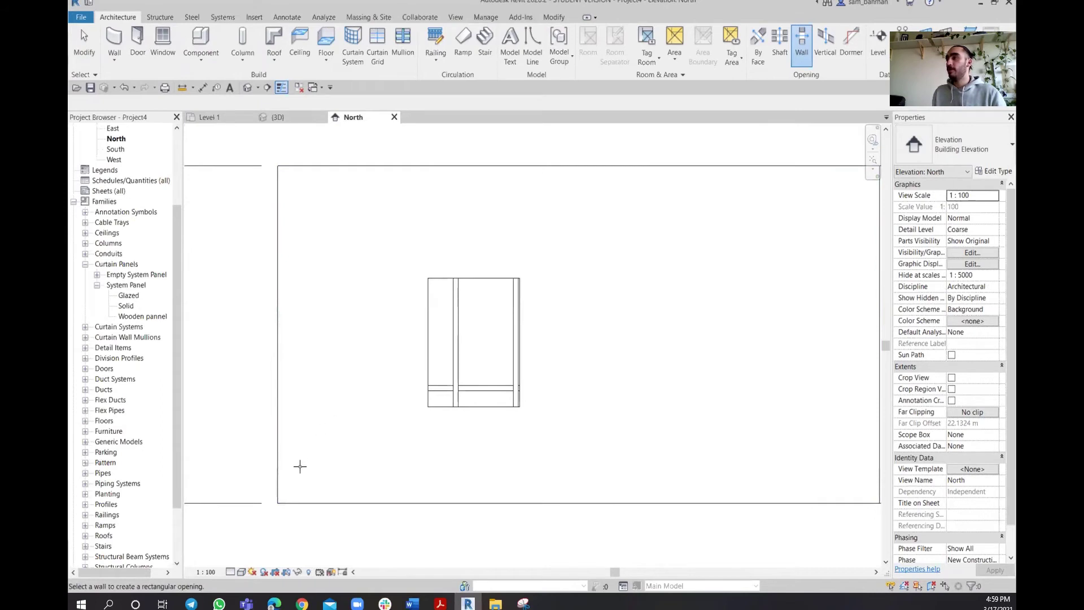
{"action": "left_click", "coordinate": [279, 500]}
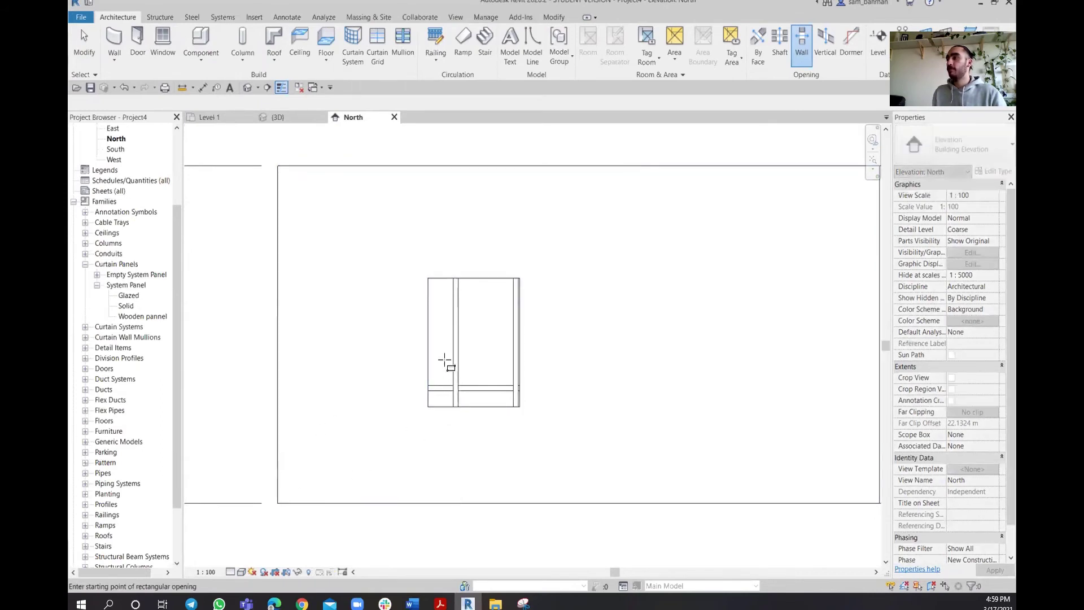
{"action": "left_click", "coordinate": [427, 277]}
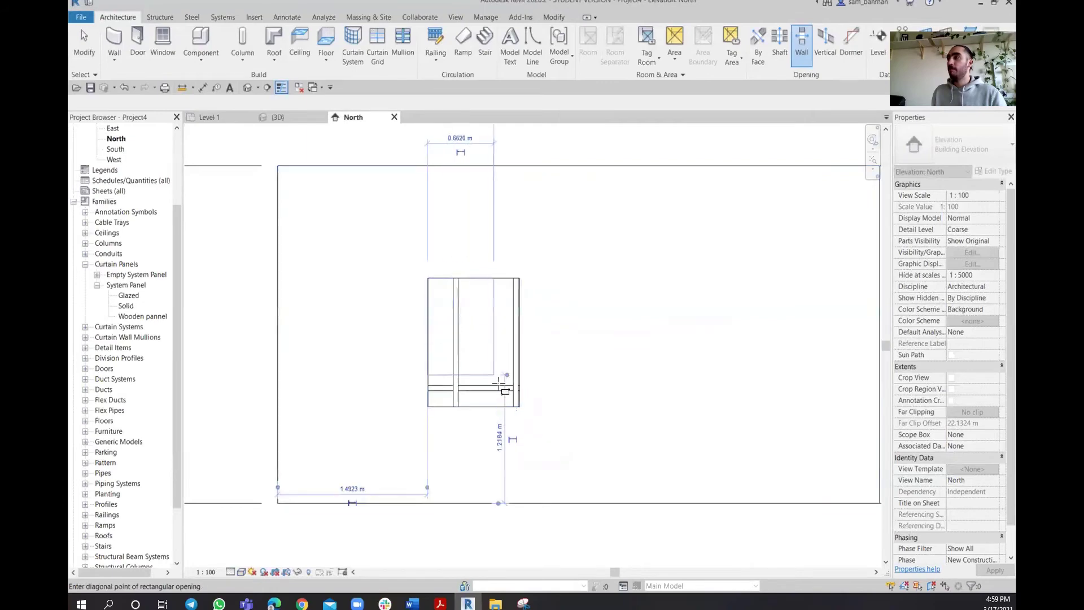
{"action": "left_click", "coordinate": [520, 407]}
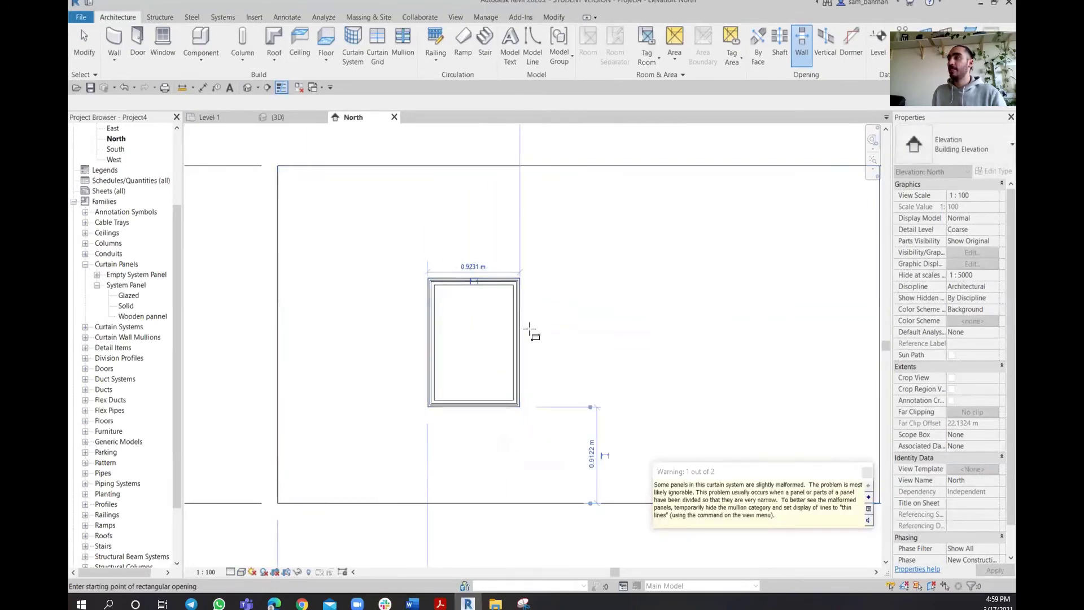
{"action": "key", "text": "Escape"}
{"action": "key", "text": "Escape"}
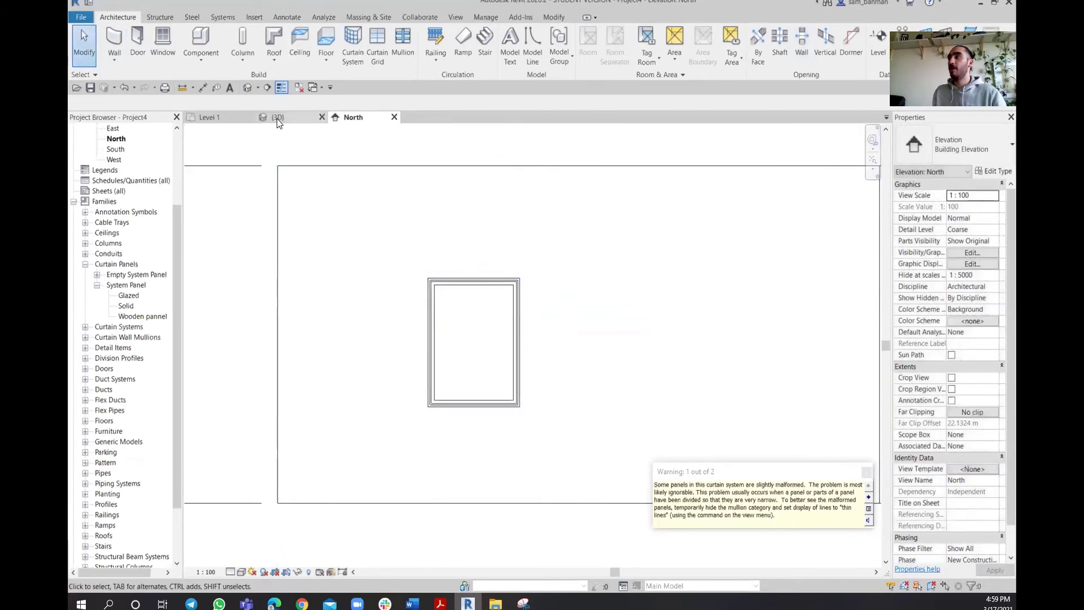
- Set the 3D view's visual style to Wireframe and examine the wooden framing around the window from the front
{"action": "left_click", "coordinate": [278, 117]}
{"action": "middle_click_drag", "start_coordinate": [429, 300], "coordinate": [460, 392], "text": "shift"}
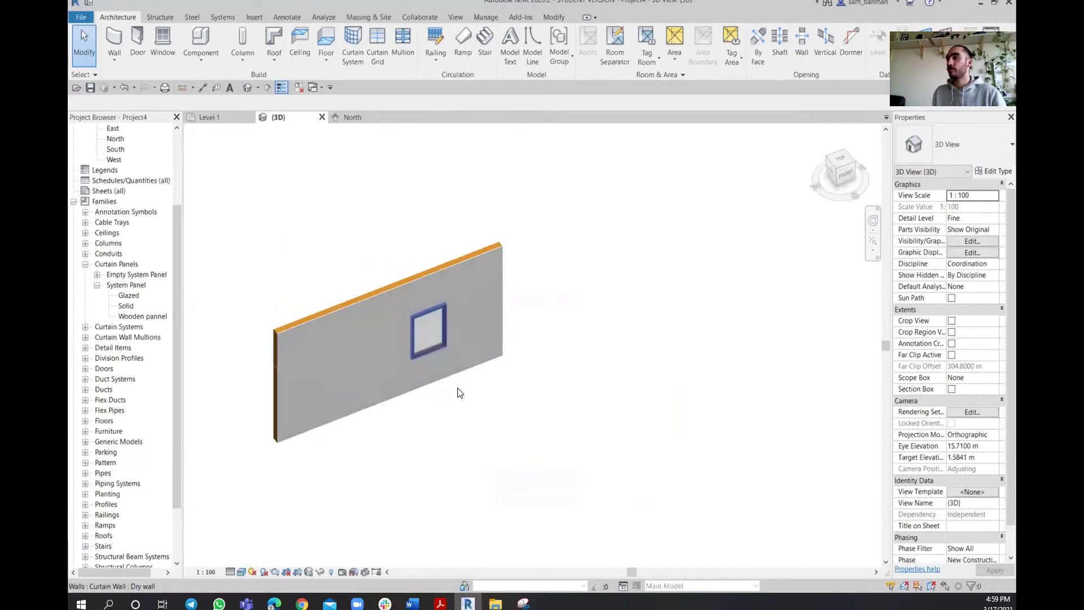
{"action": "left_click", "coordinate": [240, 572]}
{"action": "left_click", "coordinate": [266, 500]}
{"action": "scroll", "coordinate": [433, 338], "scroll_direction": "up", "scroll_amount": 8}
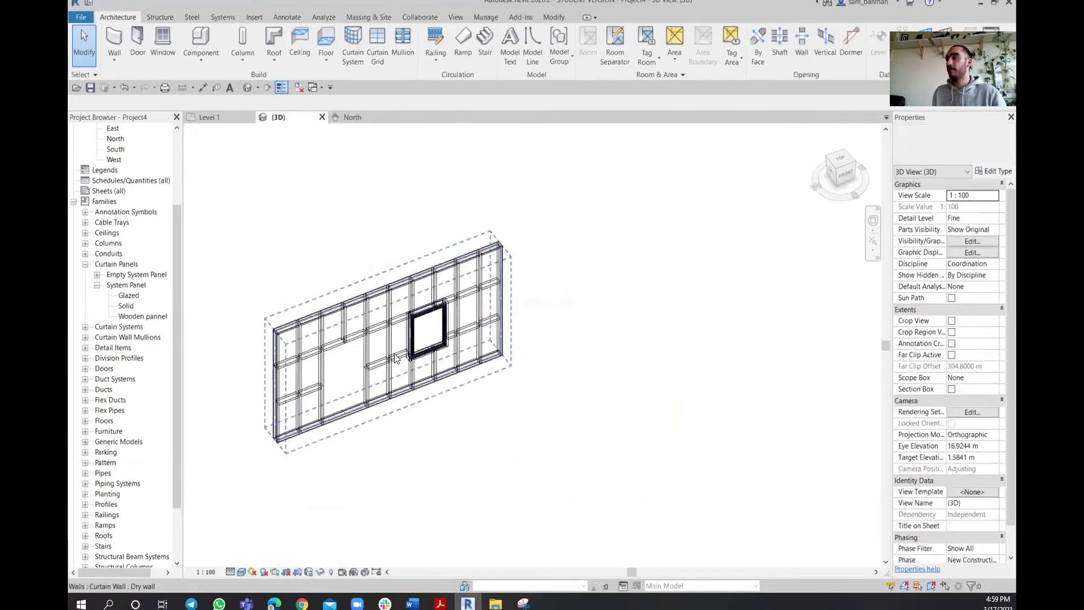
{"action": "middle_click_drag", "start_coordinate": [482, 419], "coordinate": [457, 364], "text": "shift"}
{"action": "scroll", "coordinate": [456, 364], "scroll_direction": "down", "scroll_amount": 1}
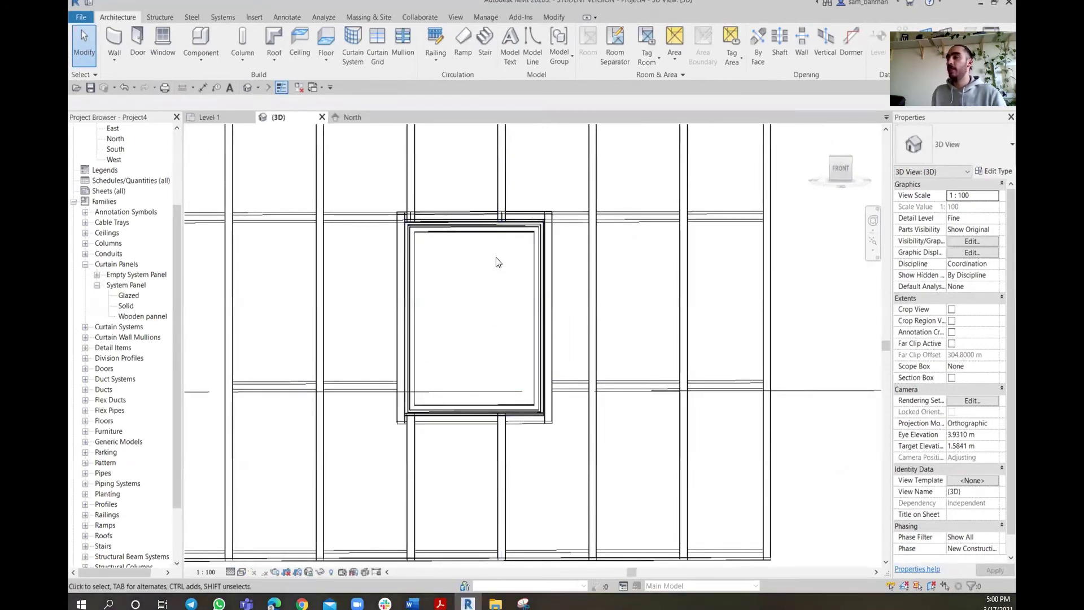
{"action": "scroll", "coordinate": [495, 262], "scroll_direction": "down", "scroll_amount": 2}
{"action": "scroll", "coordinate": [506, 257], "scroll_direction": "up", "scroll_amount": 2}
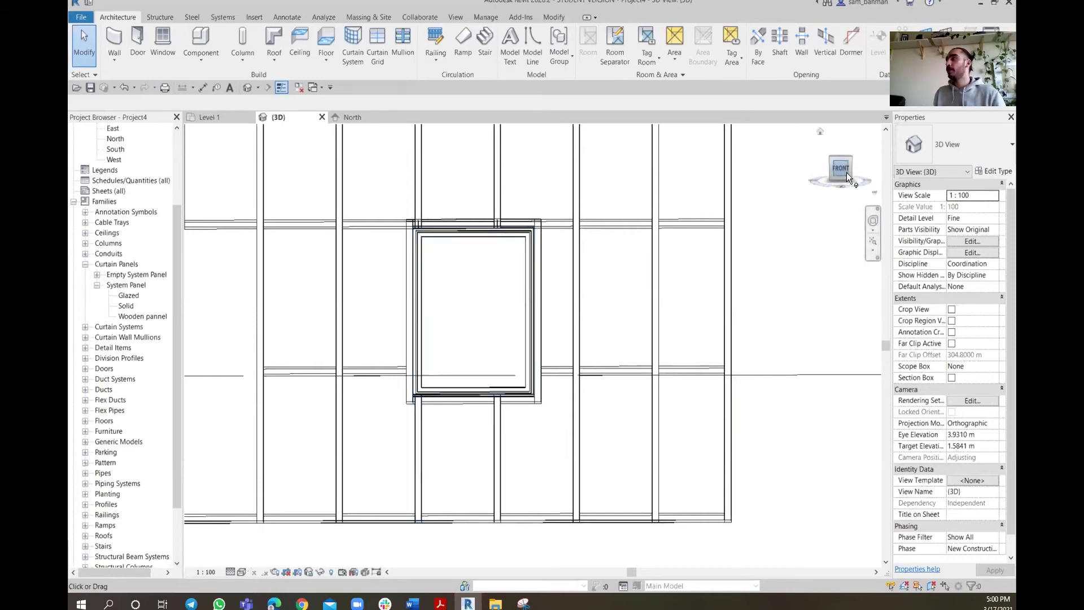
- Set the North elevation's detail level to Fine and its visual style to Wireframe
{"action": "left_click", "coordinate": [356, 117]}
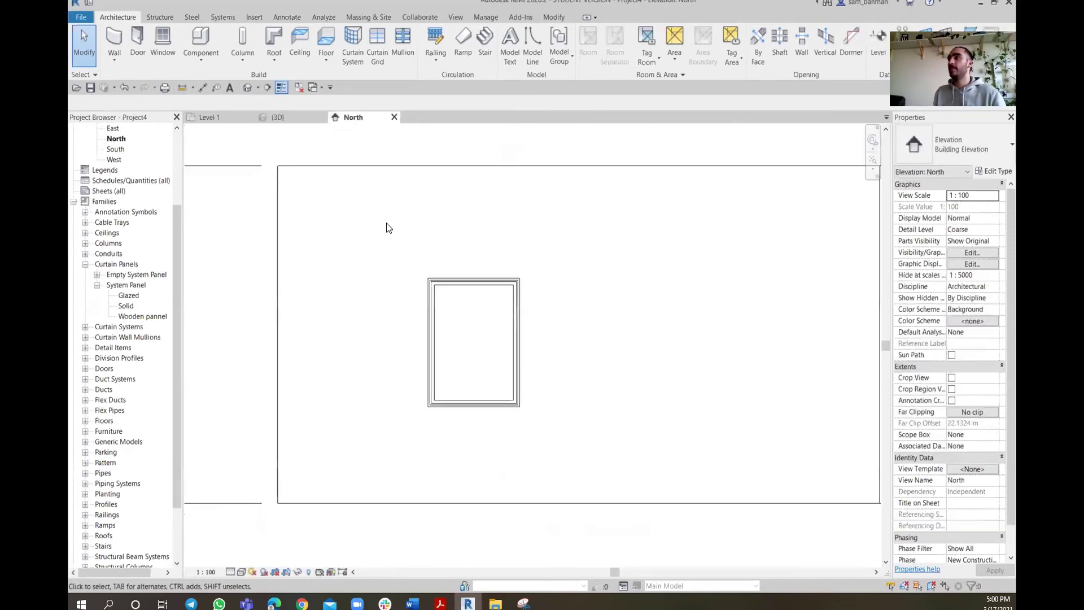
{"action": "left_click", "coordinate": [230, 573]}
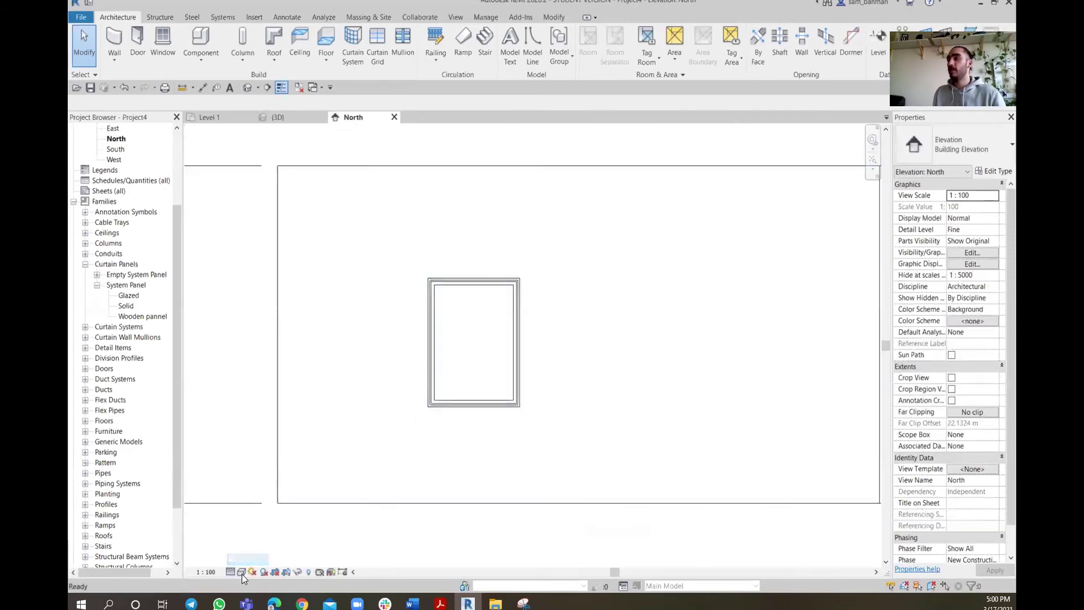
{"action": "left_click", "coordinate": [242, 573]}
{"action": "left_click", "coordinate": [285, 507]}
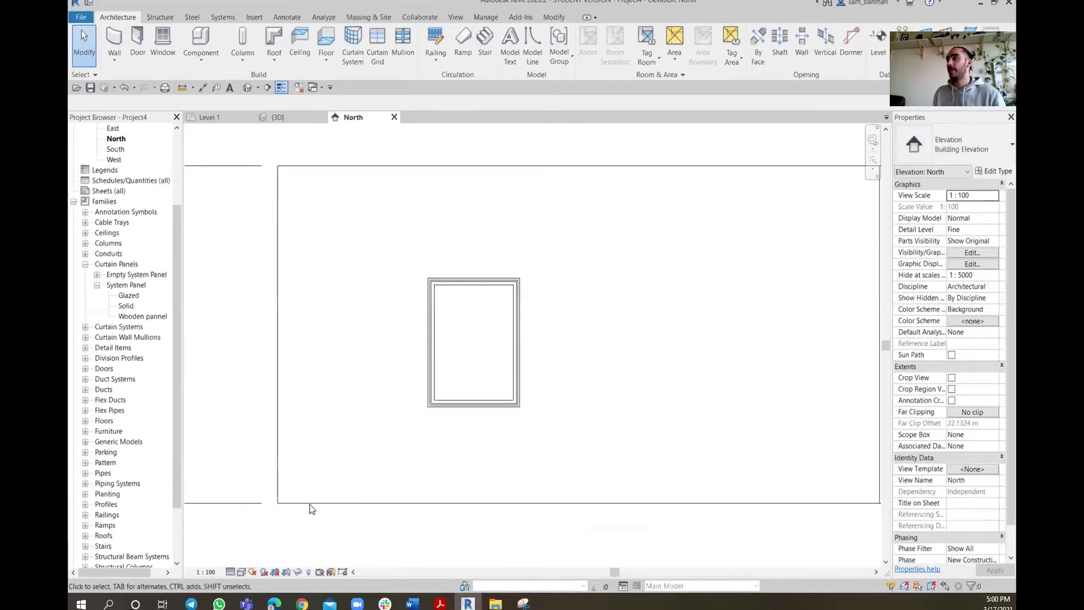
{"action": "left_click", "coordinate": [241, 572]}
{"action": "left_click", "coordinate": [264, 503]}
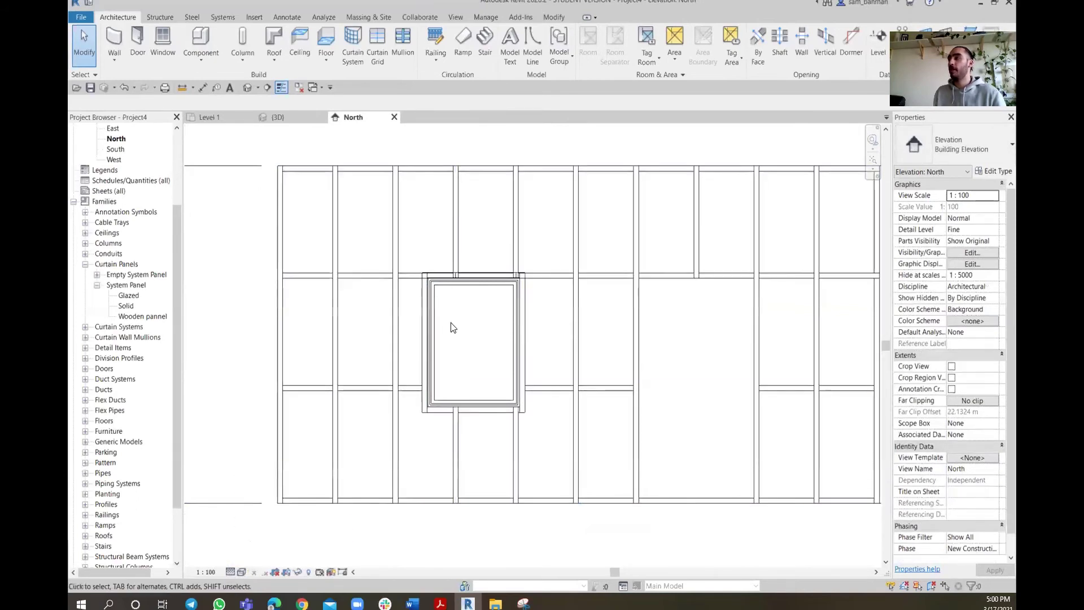
- In the North elevation, select the vertical curtain grid line running through the middle of the window and unpin it
{"action": "scroll", "coordinate": [488, 344], "scroll_direction": "up", "scroll_amount": 1}
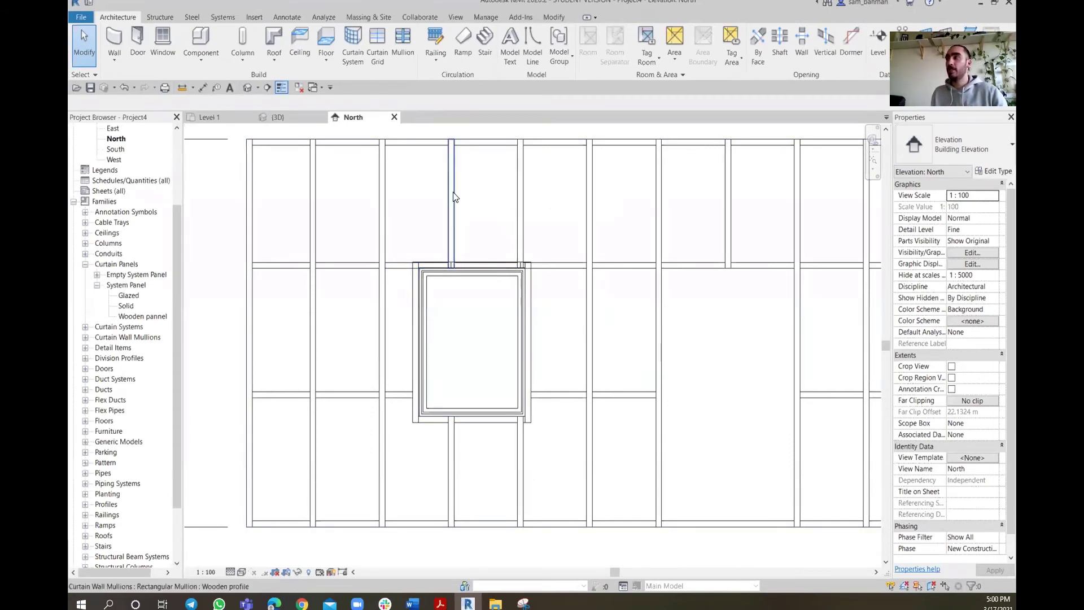
{"action": "key", "text": "Tab"}
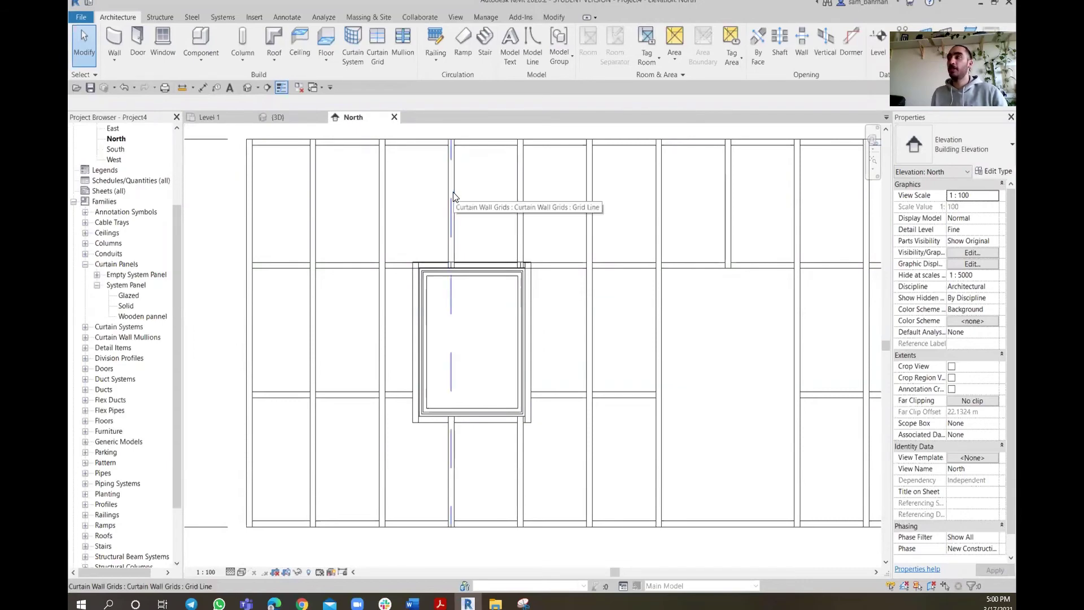
{"action": "left_click", "coordinate": [454, 196]}
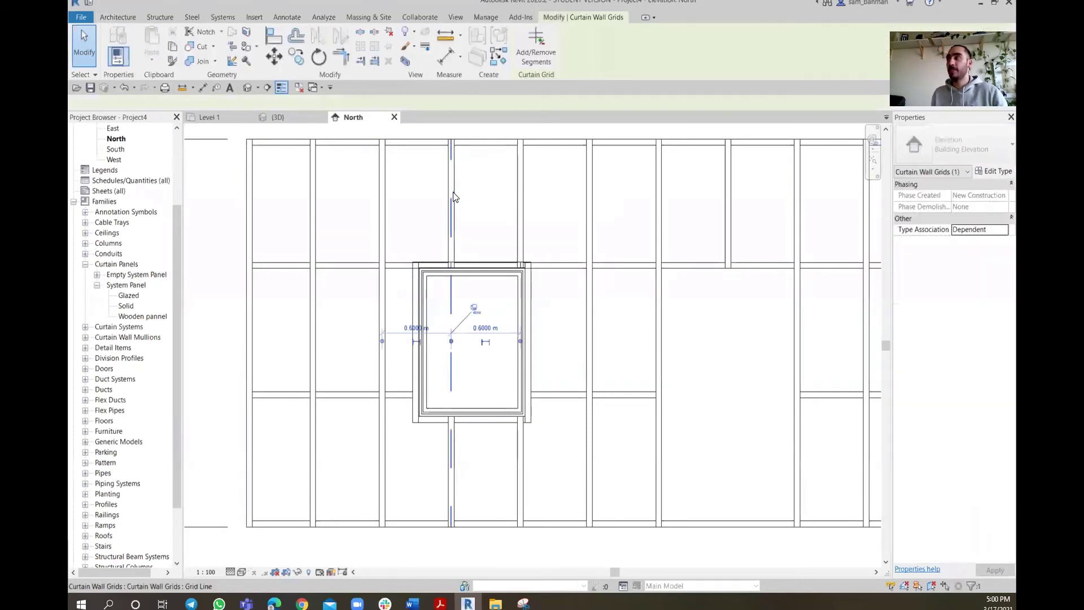
{"action": "left_click", "coordinate": [475, 309]}
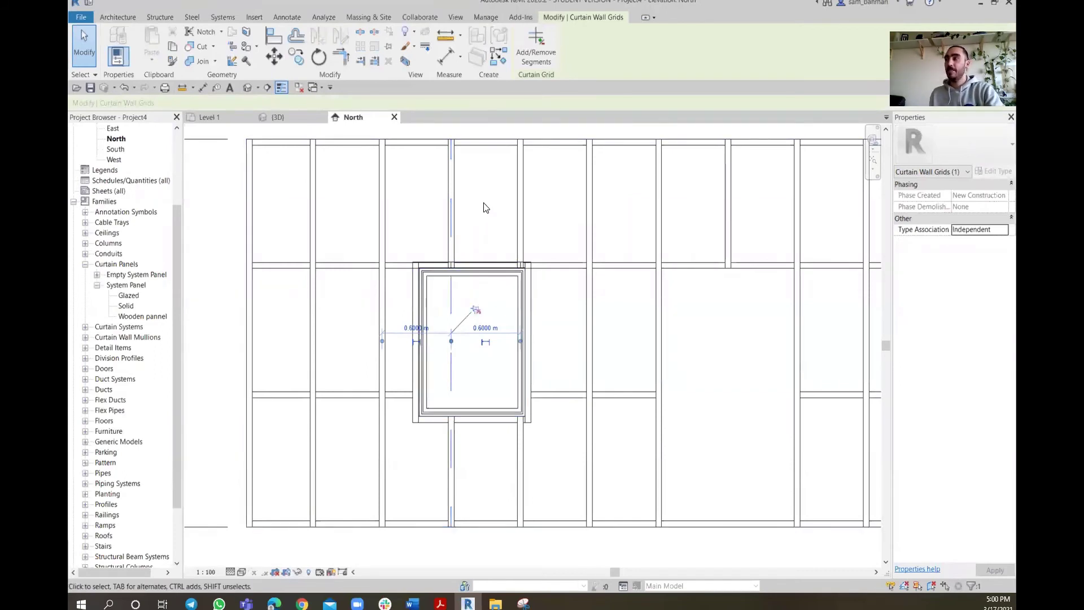
- Nudge the unpinned grid line left, to about 0.24 m from its neighbouring grid line, so its stud sits against the window opening's outer edge
{"action": "key", "text": "Left"}
{"action": "key", "text": "Left"}
{"action": "key", "text": "Left"}
{"action": "key", "text": "Left"}
{"action": "key", "text": "Left"}
{"action": "key", "text": "Left"}
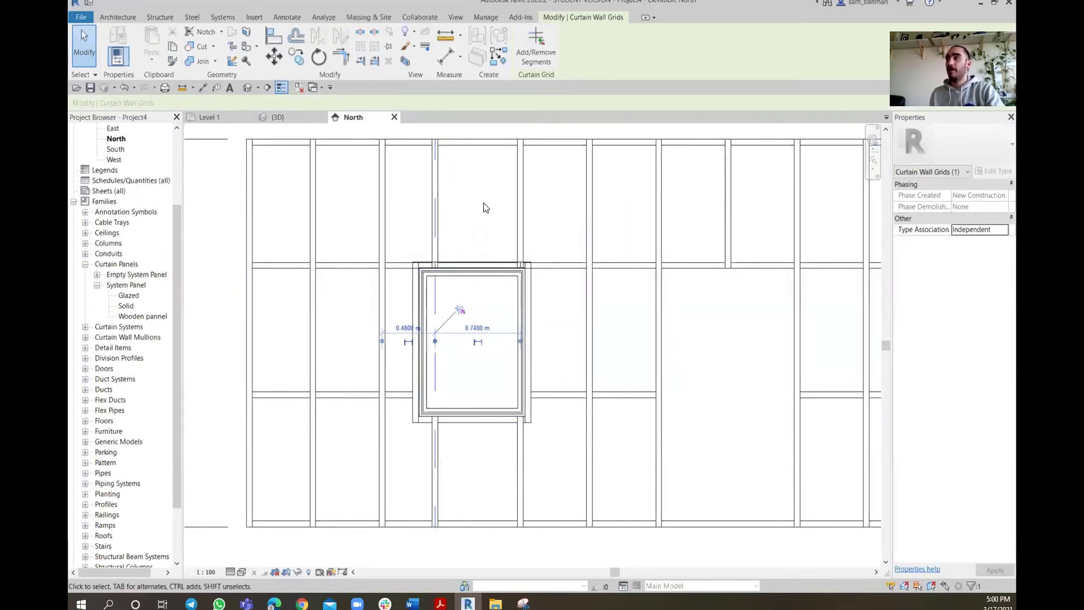
{"action": "key", "text": "Left"}
{"action": "key", "text": "Left"}
{"action": "key", "text": "Left"}
{"action": "key", "text": "Left"}
{"action": "key", "text": "Left"}
{"action": "key", "text": "Left"}
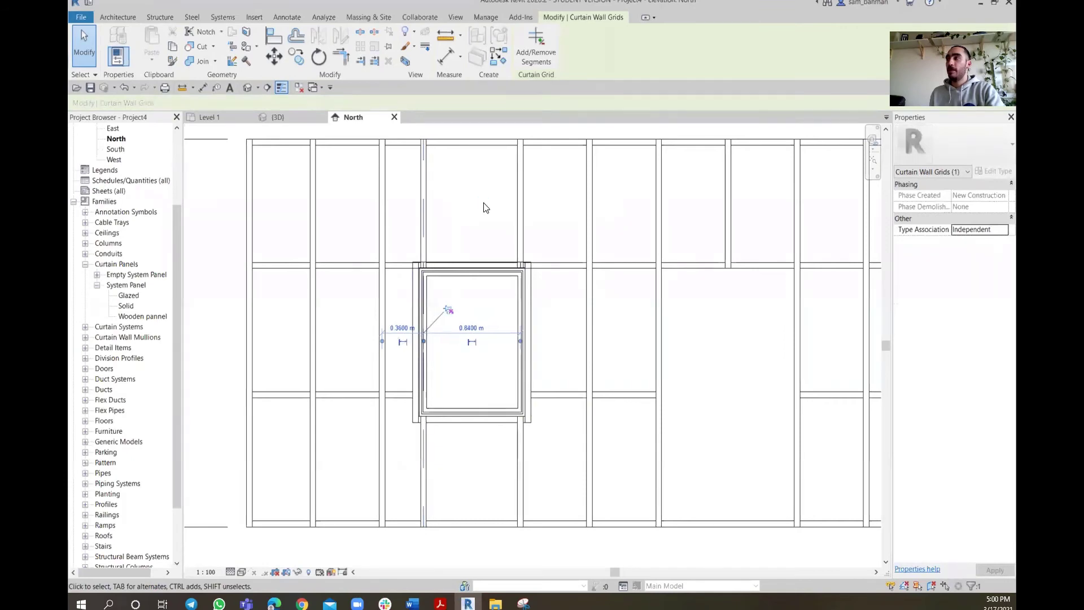
{"action": "key", "text": "Left"}
{"action": "key", "text": "Left"}
{"action": "key", "text": "Left"}
{"action": "key", "text": "Left"}
{"action": "key", "text": "Left"}
{"action": "key", "text": "Left"}
{"action": "scroll", "coordinate": [407, 311], "scroll_direction": "up", "scroll_amount": 3}
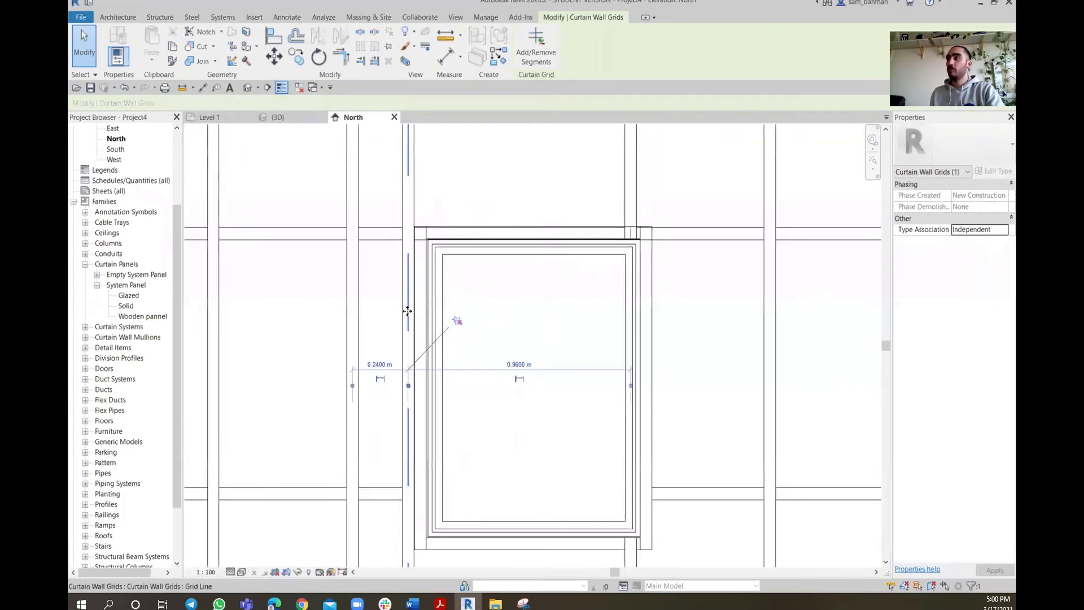
{"action": "scroll", "coordinate": [408, 311], "scroll_direction": "up", "scroll_amount": 3}
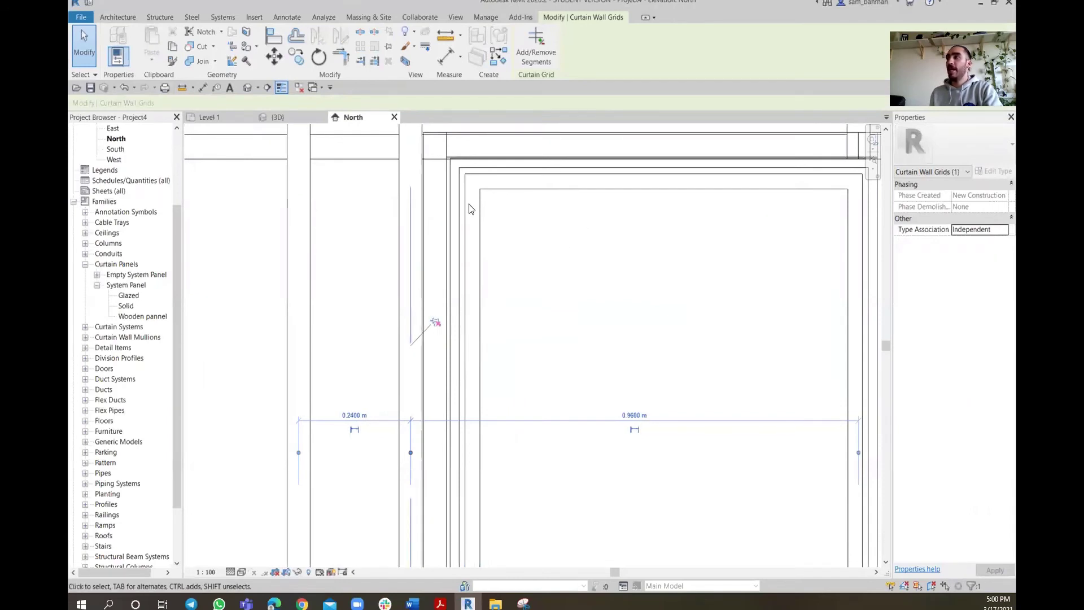
{"action": "scroll", "coordinate": [382, 341], "scroll_direction": "up", "scroll_amount": 3}
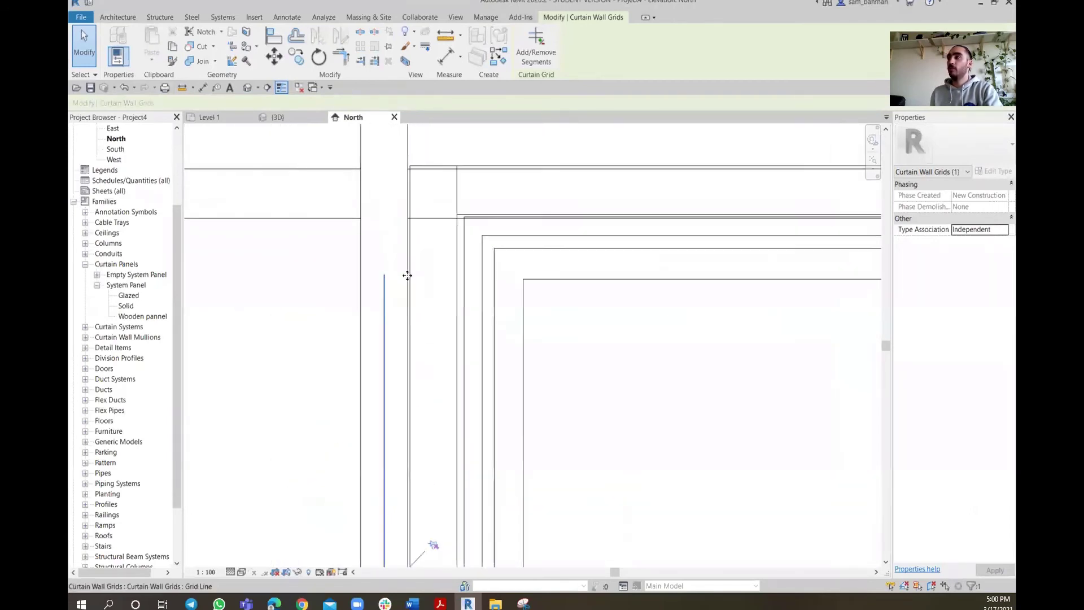
{"action": "scroll", "coordinate": [407, 273], "scroll_direction": "up", "scroll_amount": 3}
{"action": "scroll", "coordinate": [412, 272], "scroll_direction": "up", "scroll_amount": 1}
{"action": "scroll", "coordinate": [407, 273], "scroll_direction": "down", "scroll_amount": 5}
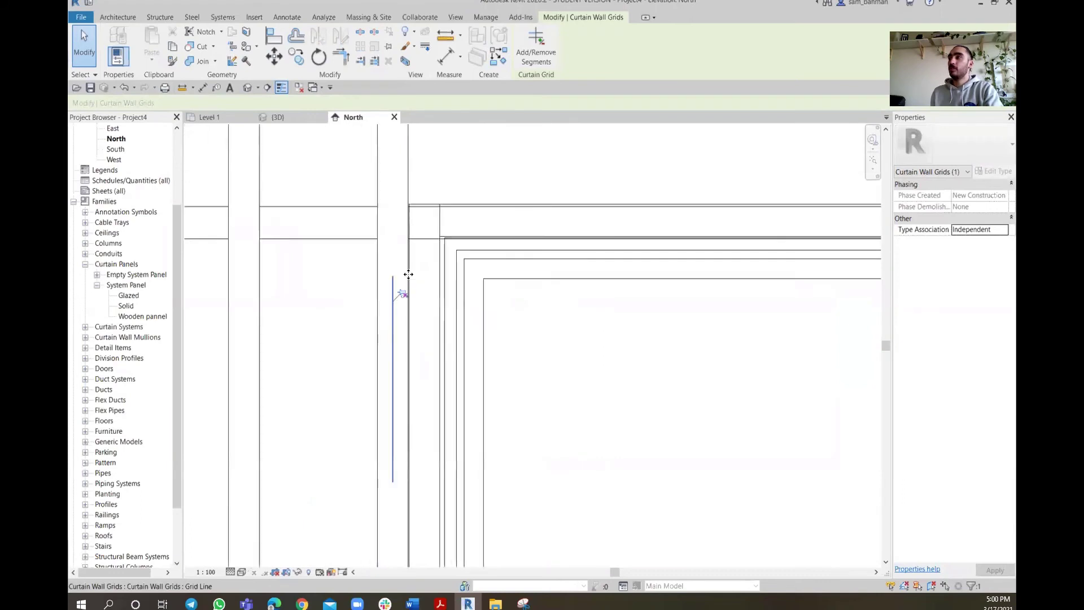
{"action": "key", "text": "Escape"}
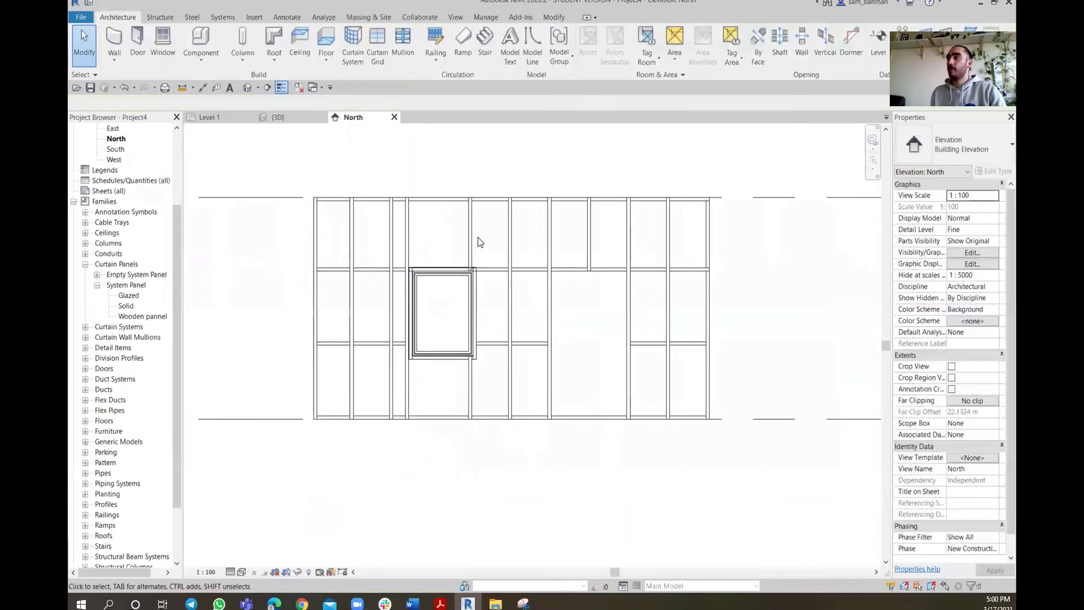
- Select the vertical curtain grid line overlapping the window's right side and unpin it
{"action": "scroll", "coordinate": [430, 293], "scroll_direction": "up", "scroll_amount": 4}
{"action": "scroll", "coordinate": [463, 271], "scroll_direction": "down", "scroll_amount": 1}
{"action": "scroll", "coordinate": [481, 247], "scroll_direction": "down", "scroll_amount": 1}
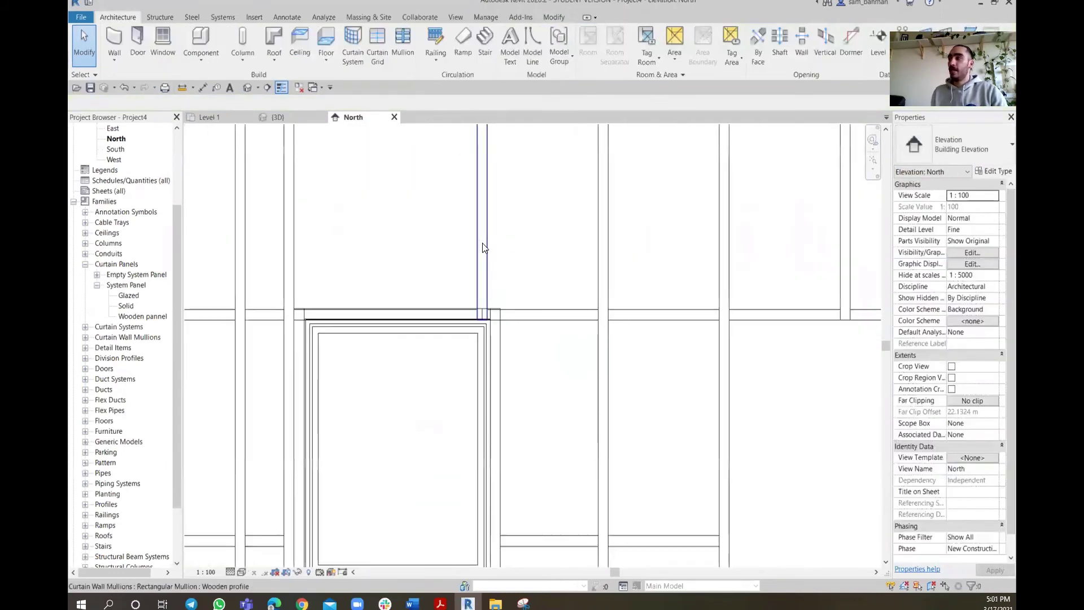
{"action": "left_click", "coordinate": [483, 242]}
{"action": "scroll", "coordinate": [486, 249], "scroll_direction": "down", "scroll_amount": 2}
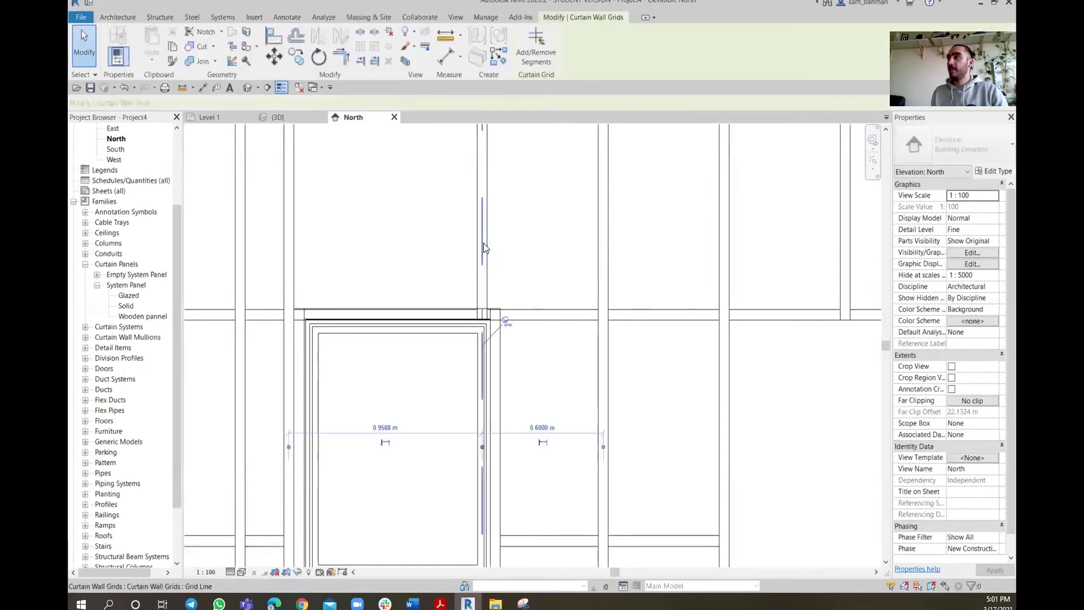
{"action": "scroll", "coordinate": [499, 296], "scroll_direction": "up", "scroll_amount": 4}
{"action": "scroll", "coordinate": [498, 298], "scroll_direction": "up", "scroll_amount": 1}
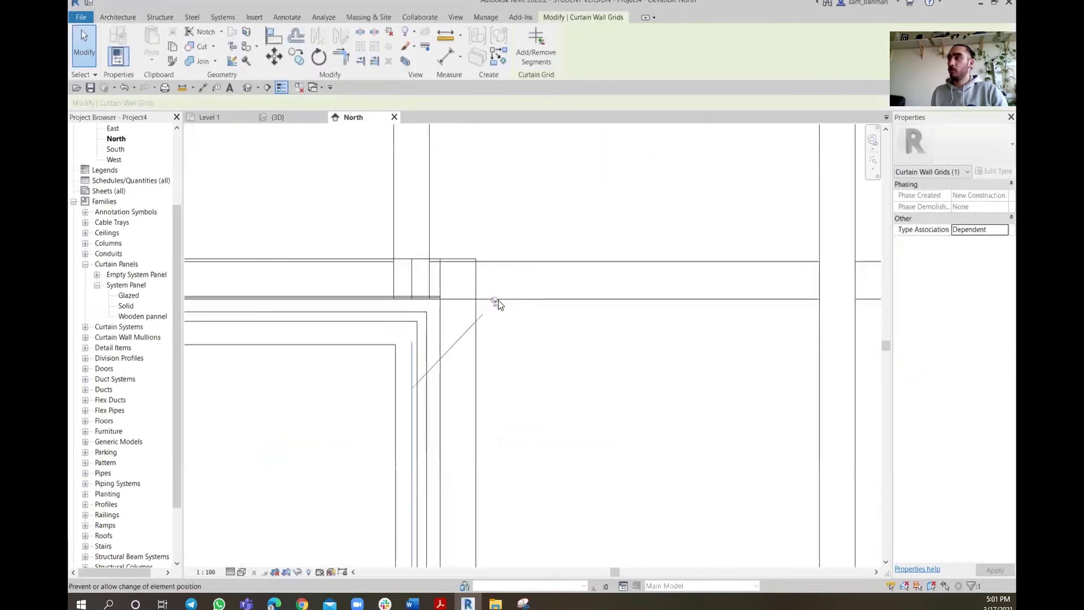
{"action": "left_click", "coordinate": [495, 299]}
- Nudge that grid line right until its stud sits against the outer right edge of the window opening
{"action": "key", "text": "Right"}
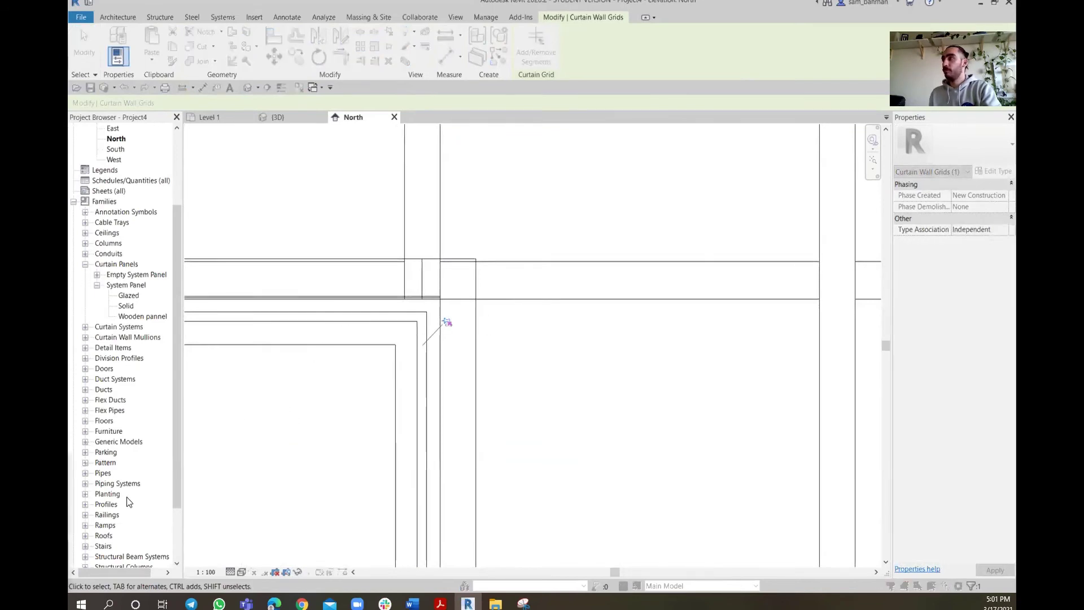
{"action": "key", "text": "Right"}
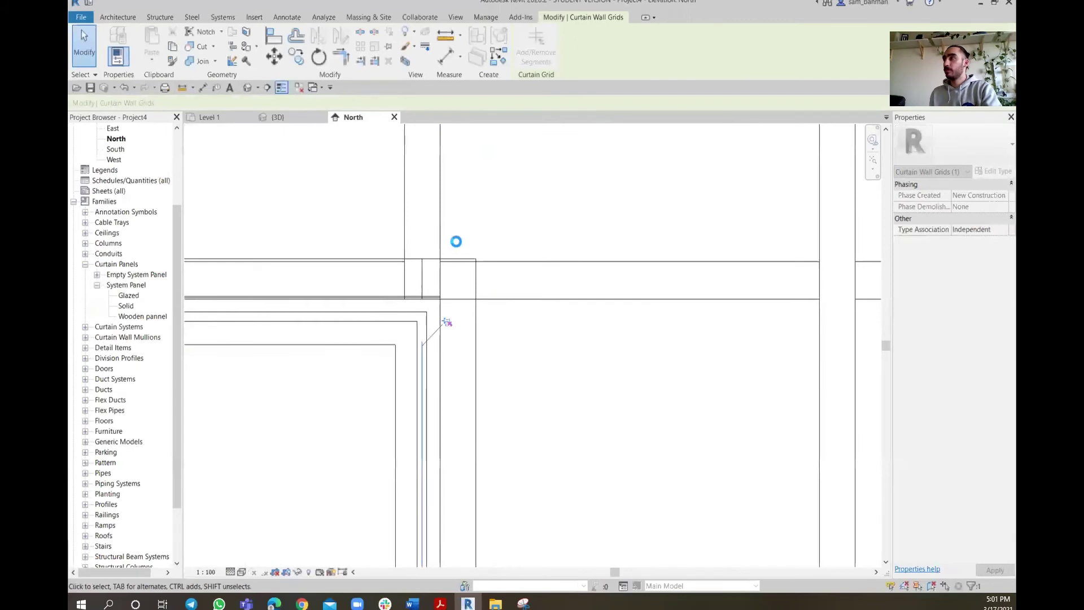
{"action": "key", "text": "Right"}
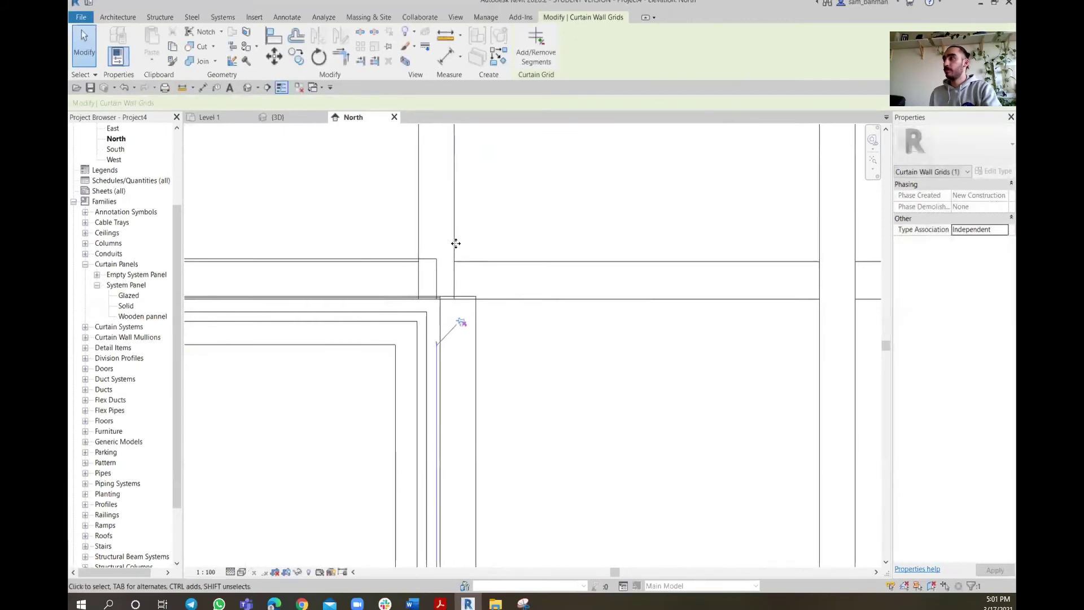
{"action": "key", "text": "Right"}
{"action": "key", "text": "Right"}
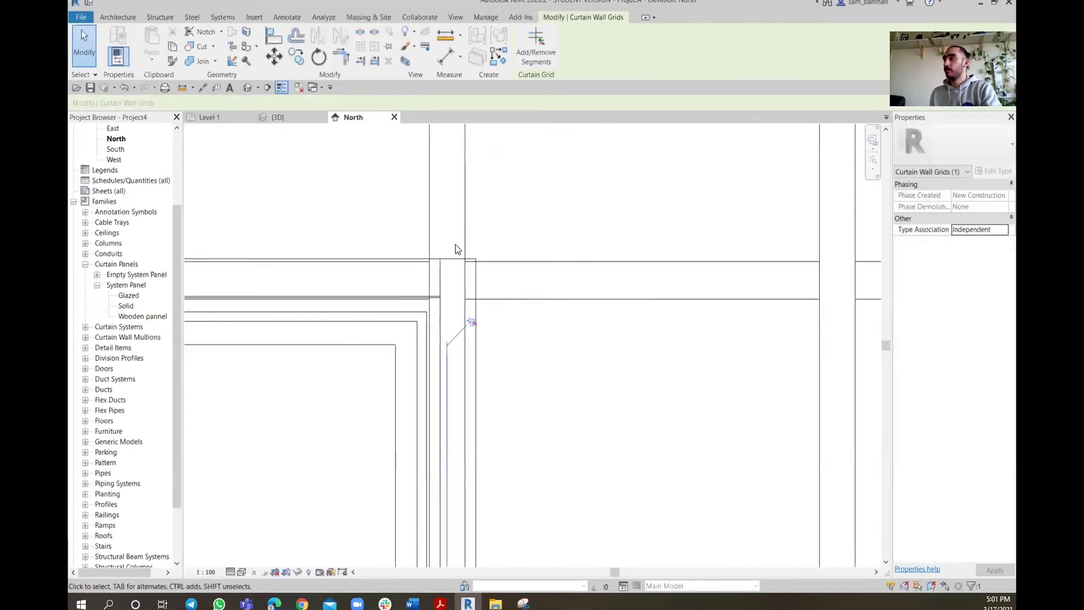
{"action": "key", "text": "Right"}
{"action": "key", "text": "Right"}
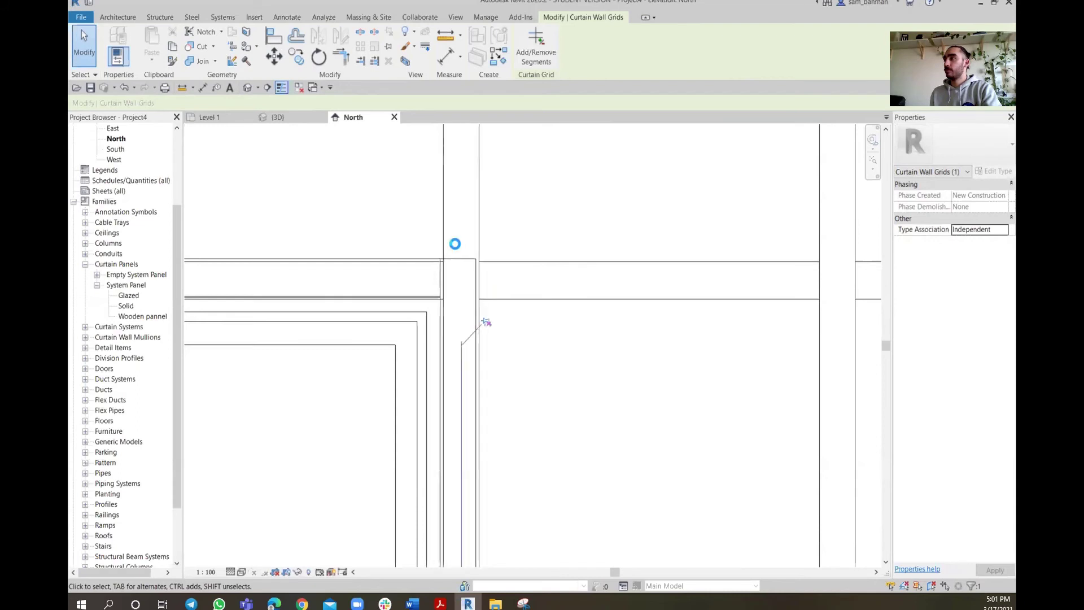
{"action": "key", "text": "Right"}
{"action": "key", "text": "Right"}
{"action": "key", "text": "Right"}
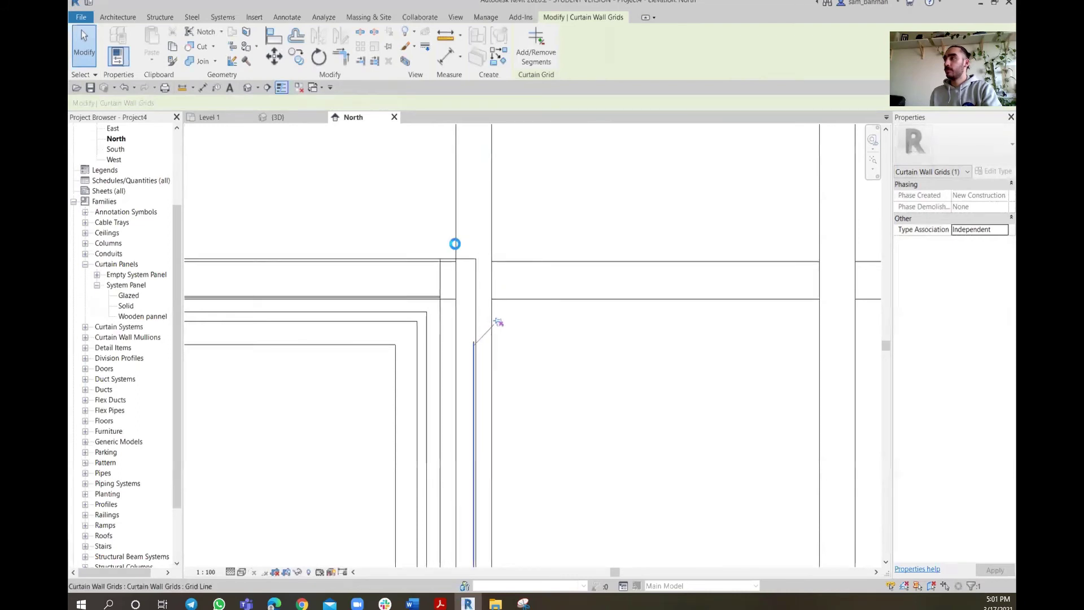
{"action": "key", "text": "Right"}
{"action": "key", "text": "Right"}
{"action": "key", "text": "Right"}
{"action": "key", "text": "Right"}
{"action": "key", "text": "Right"}
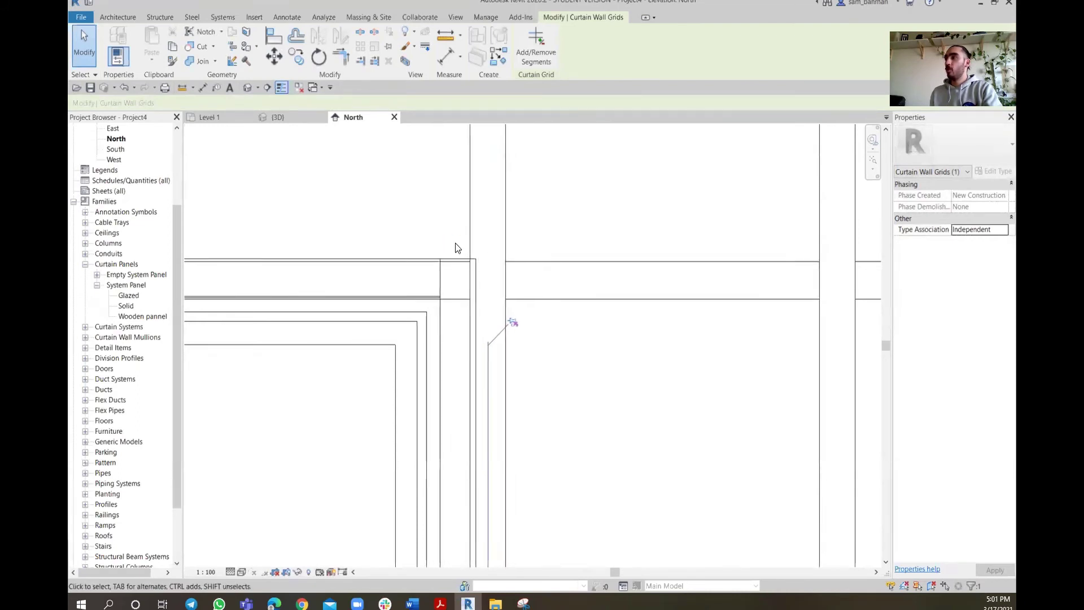
{"action": "key", "text": "Right"}
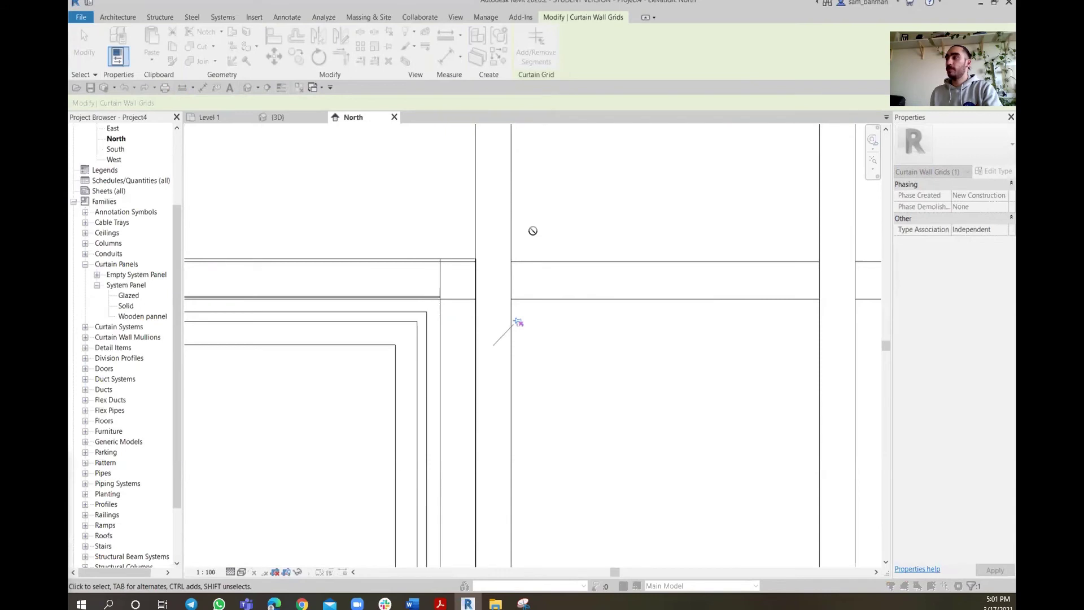
{"action": "left_click", "coordinate": [496, 281]}
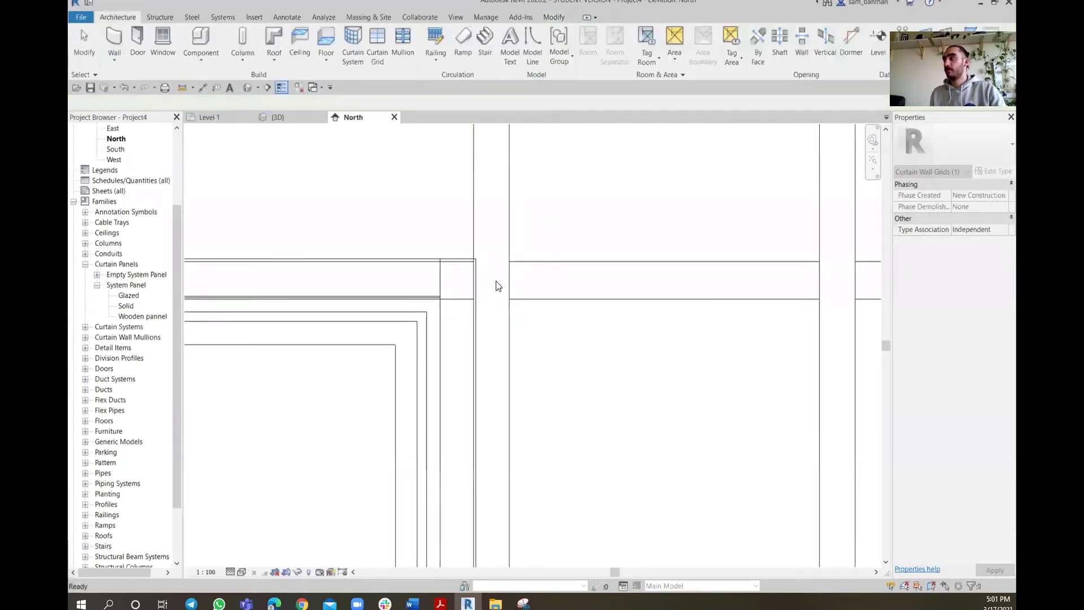
- Add one-segment horizontal grid lines between the window's studs, about 0.14 m above the existing upper grid line and at two-thirds of the panel below the window
{"action": "scroll", "coordinate": [496, 280], "scroll_direction": "down", "scroll_amount": 5}
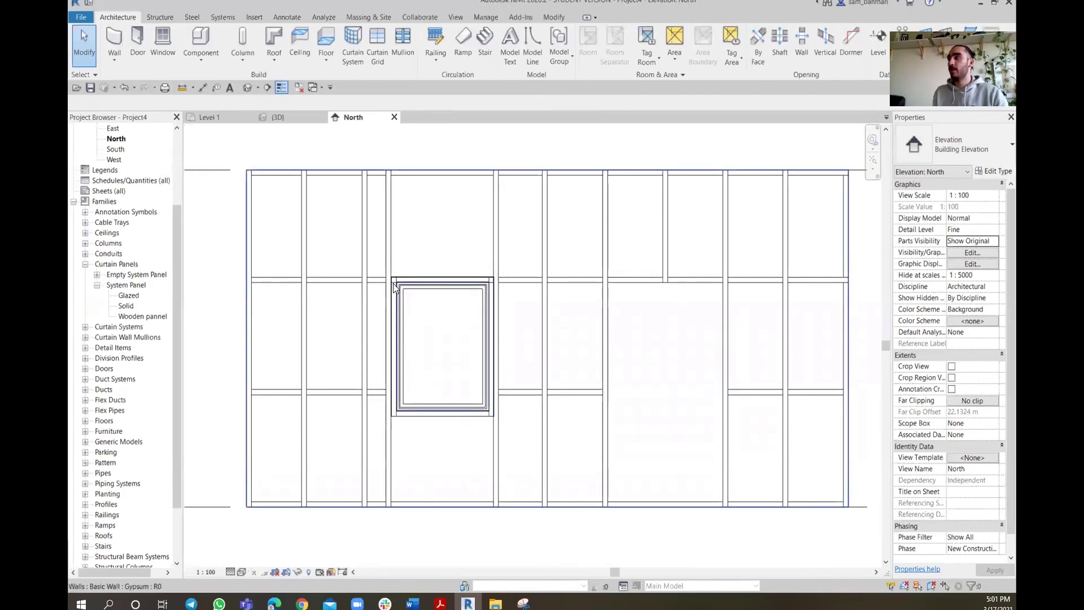
{"action": "scroll", "coordinate": [429, 277], "scroll_direction": "up", "scroll_amount": 4}
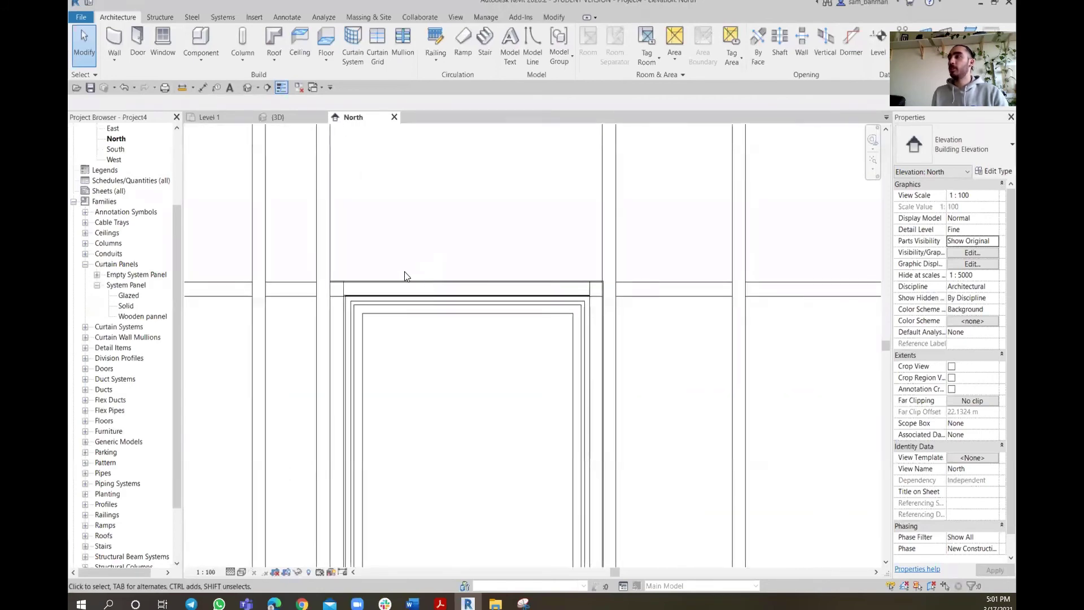
{"action": "scroll", "coordinate": [332, 264], "scroll_direction": "down", "scroll_amount": 4}
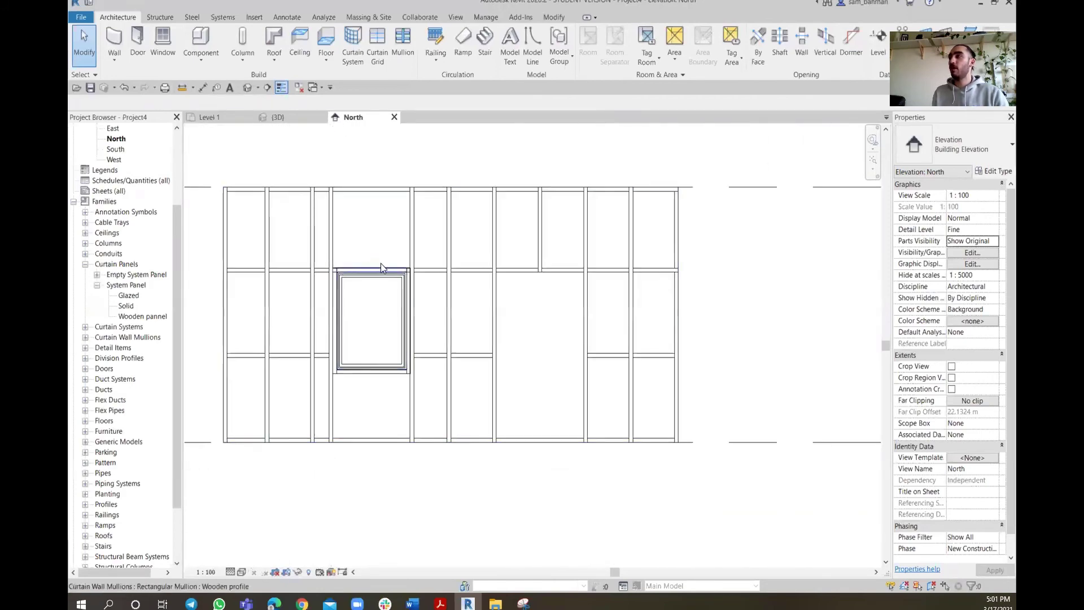
{"action": "scroll", "coordinate": [287, 272], "scroll_direction": "up", "scroll_amount": 3}
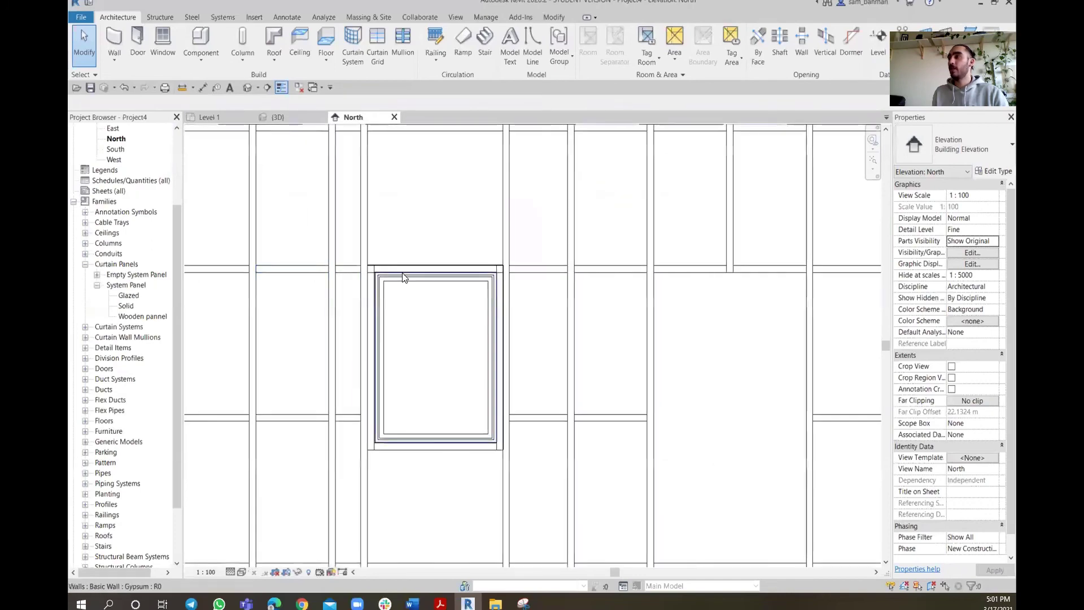
{"action": "scroll", "coordinate": [403, 274], "scroll_direction": "up", "scroll_amount": 4}
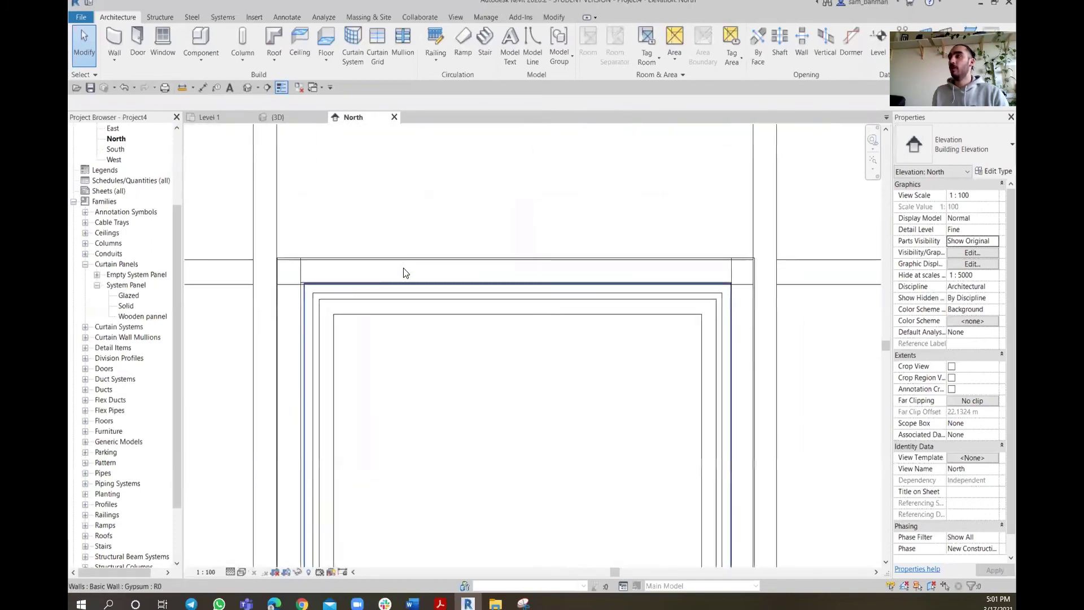
{"action": "scroll", "coordinate": [422, 267], "scroll_direction": "down", "scroll_amount": 3}
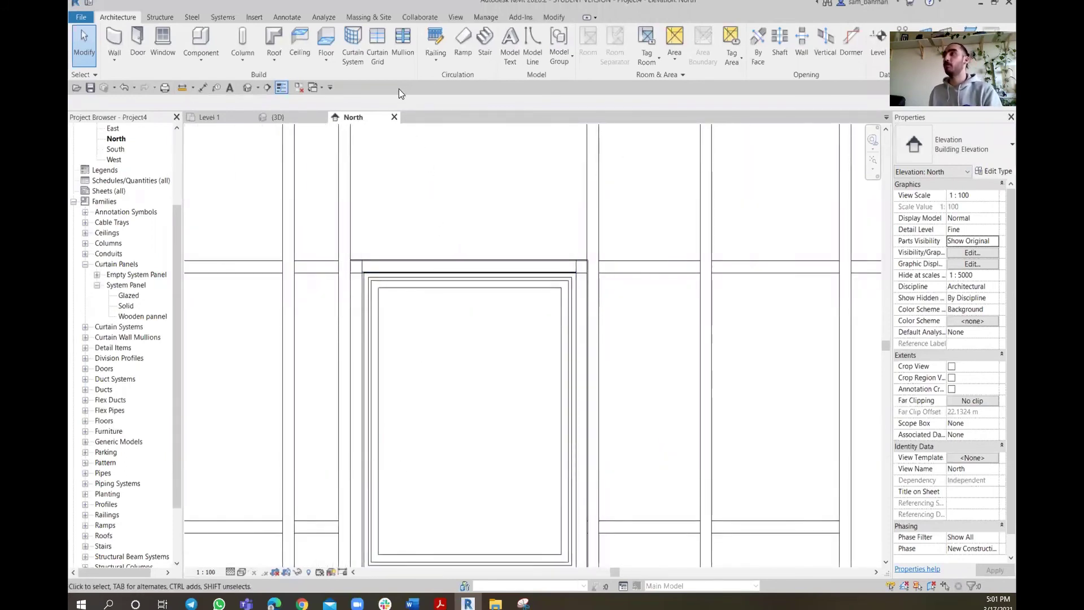
{"action": "left_click", "coordinate": [376, 43]}
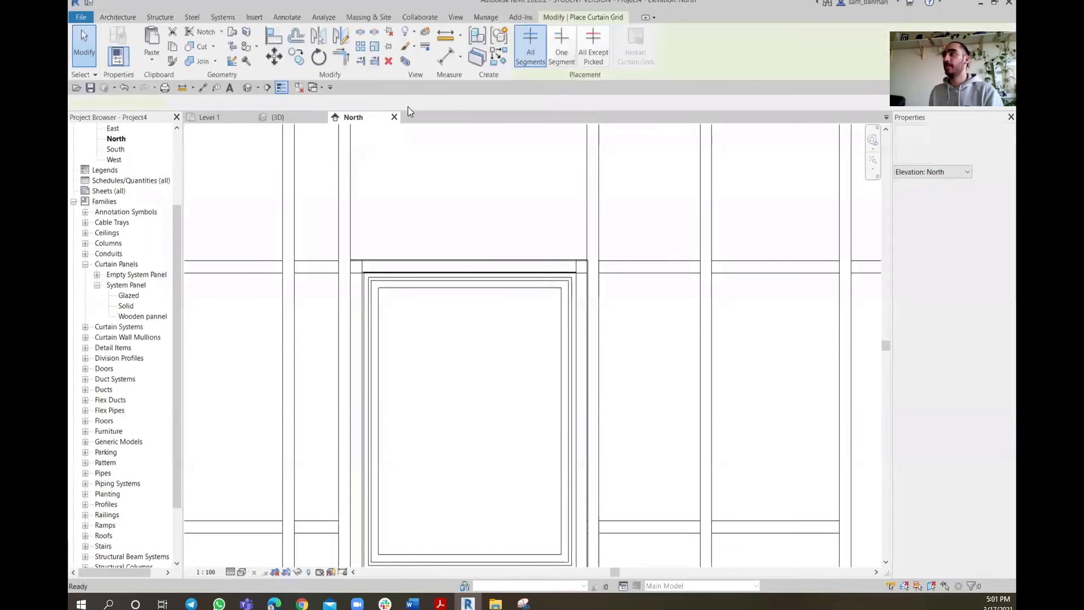
{"action": "left_click", "coordinate": [561, 48]}
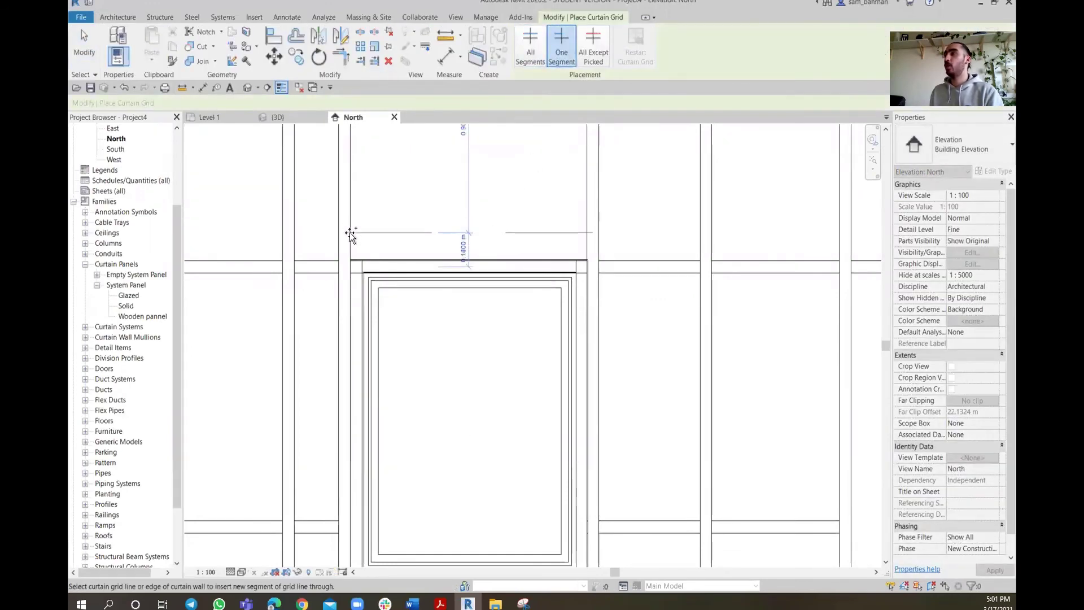
{"action": "left_click", "coordinate": [350, 232]}
{"action": "scroll", "coordinate": [426, 367], "scroll_direction": "down", "scroll_amount": 4, "text": "ctrl"}
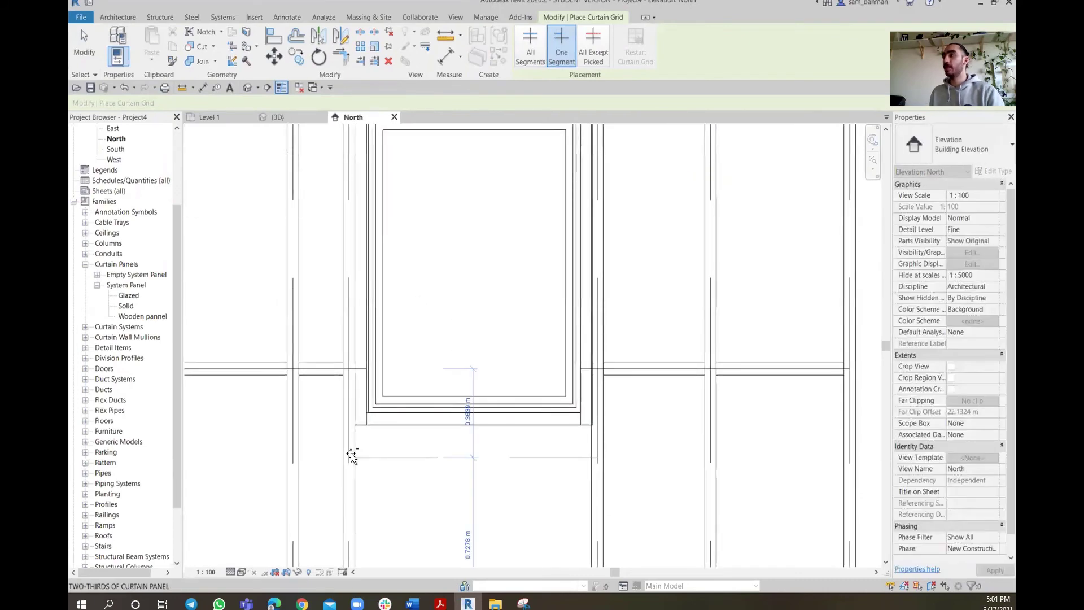
{"action": "left_click", "coordinate": [351, 453]}
{"action": "key", "text": "Escape"}
- Unpin the new horizontal wooden mullion below the window
{"action": "left_click", "coordinate": [486, 457]}
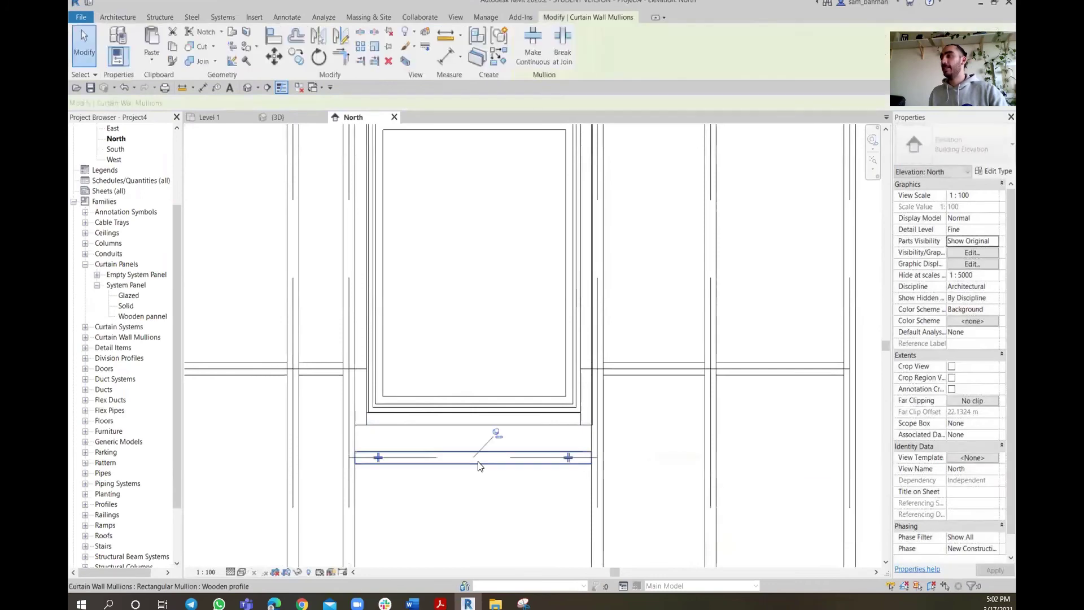
{"action": "scroll", "coordinate": [477, 458], "scroll_direction": "up", "scroll_amount": 2}
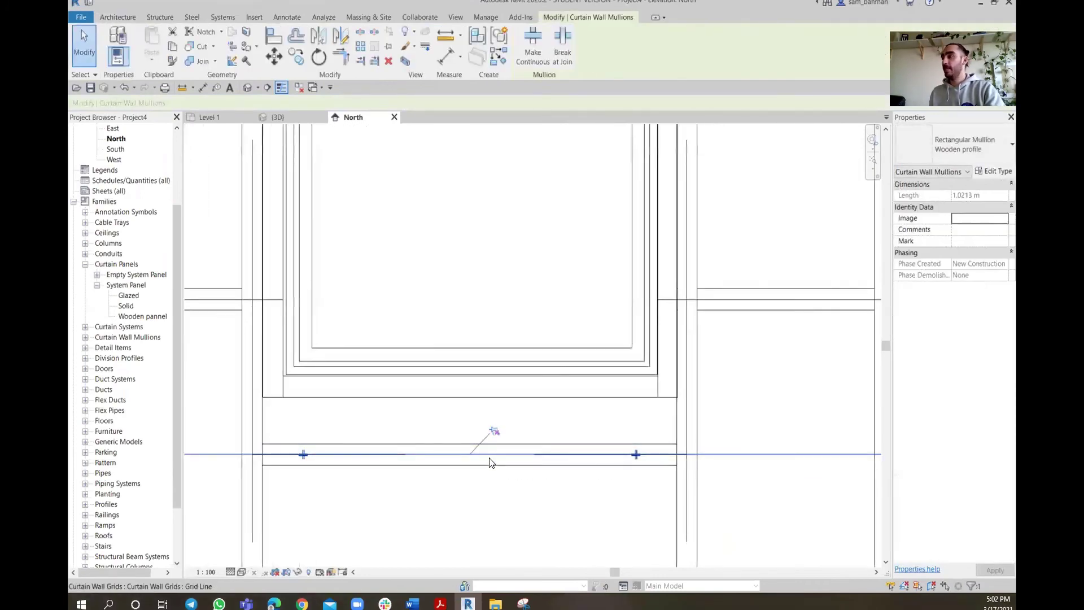
{"action": "scroll", "coordinate": [533, 440], "scroll_direction": "down", "scroll_amount": 2}
{"action": "key", "text": "Escape"}
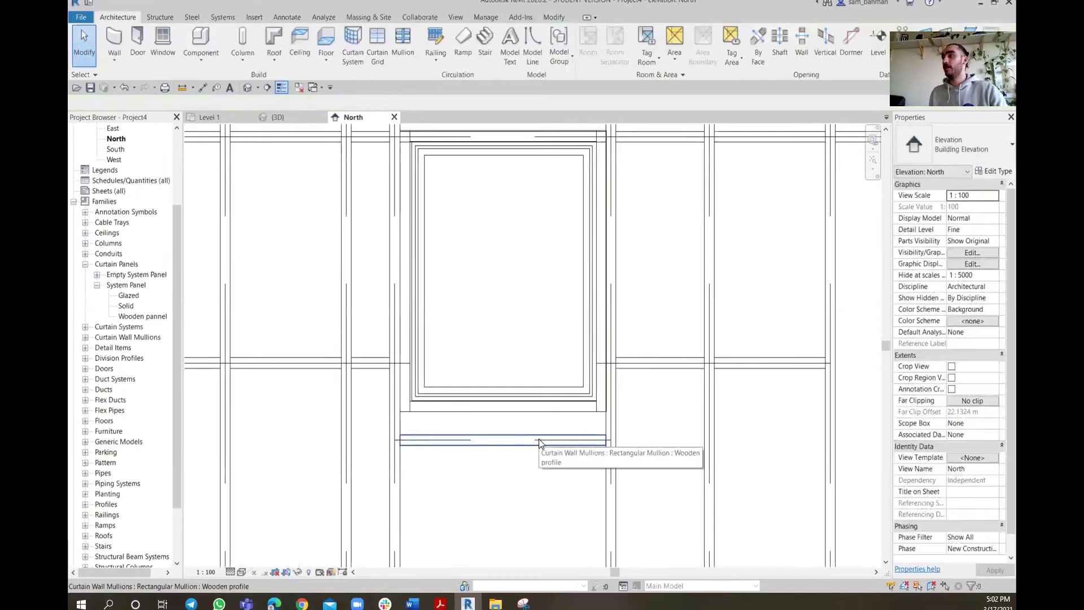
- Nudge the horizontal grid line below the window up until its mullion meets the window's lower edge, about 0.264 m below the neighbouring grid line
{"action": "key", "text": "Tab"}
{"action": "left_click", "coordinate": [539, 439]}
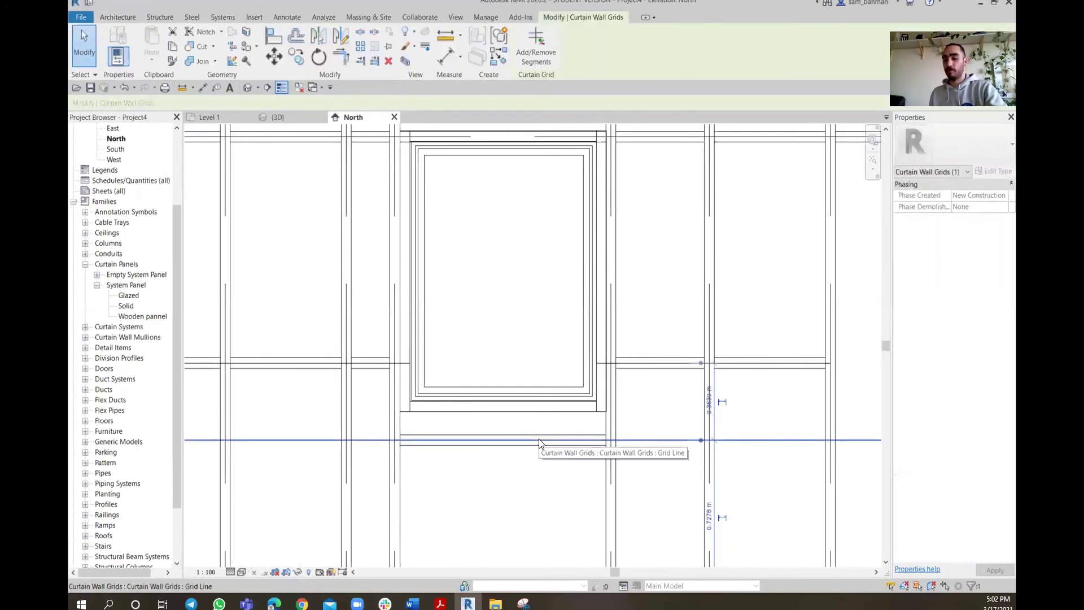
{"action": "key", "text": "Up"}
{"action": "key", "text": "Up"}
{"action": "key", "text": "Up"}
{"action": "key", "text": "Up"}
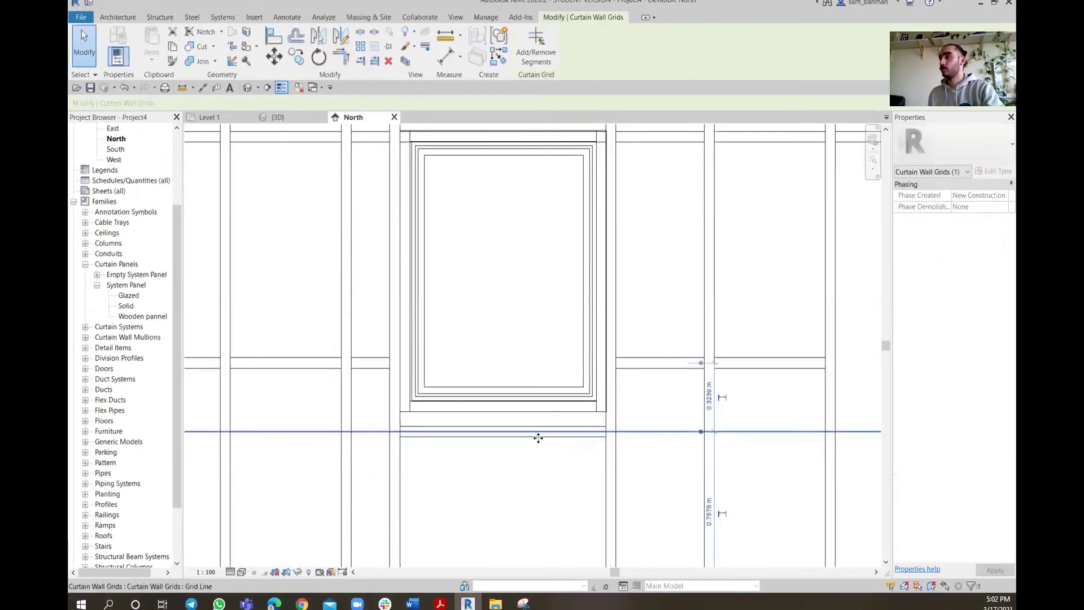
{"action": "key", "text": "Up"}
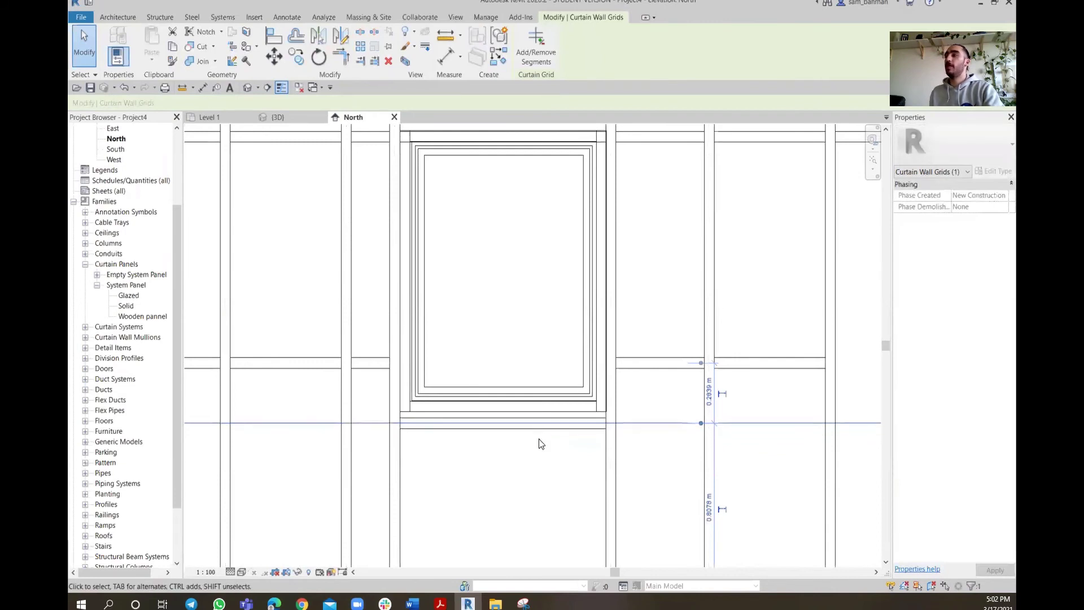
{"action": "key", "text": "Up"}
- Nudge the new horizontal grid line above the window down until its mullion rests on the window's upper edge, about 0.055 m above the older grid line
{"action": "middle_click_drag", "start_coordinate": [508, 346], "coordinate": [470, 412]}
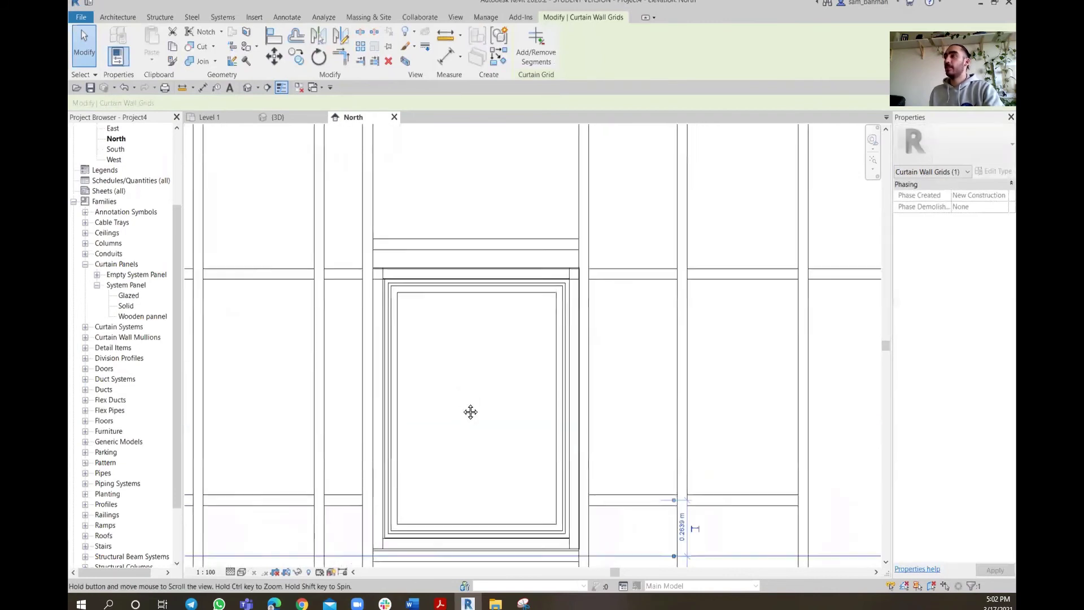
{"action": "scroll", "coordinate": [435, 271], "scroll_direction": "up", "scroll_amount": 3}
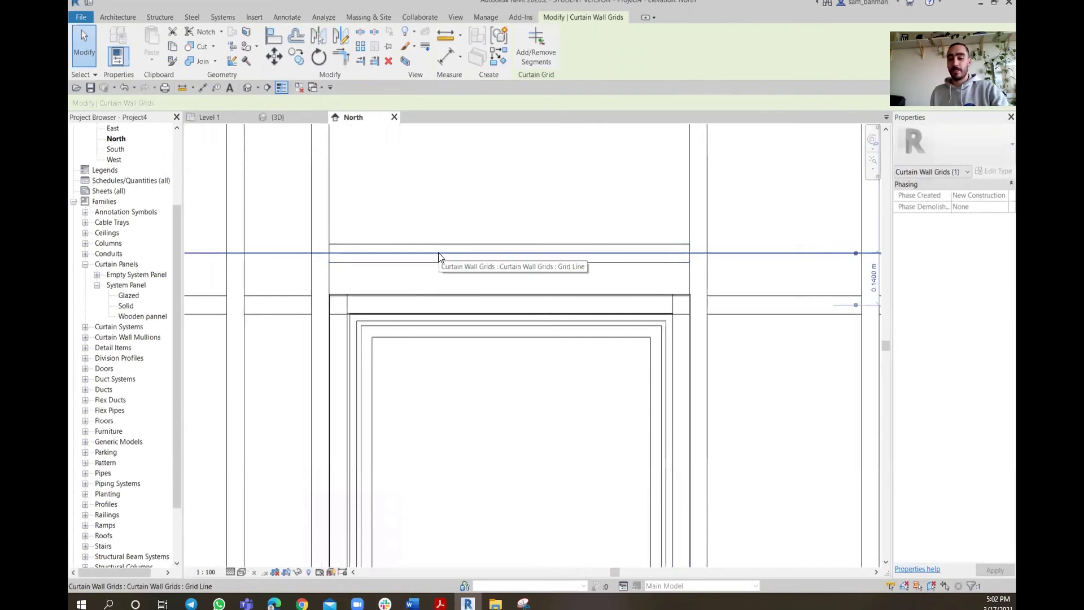
{"action": "key", "text": "Down"}
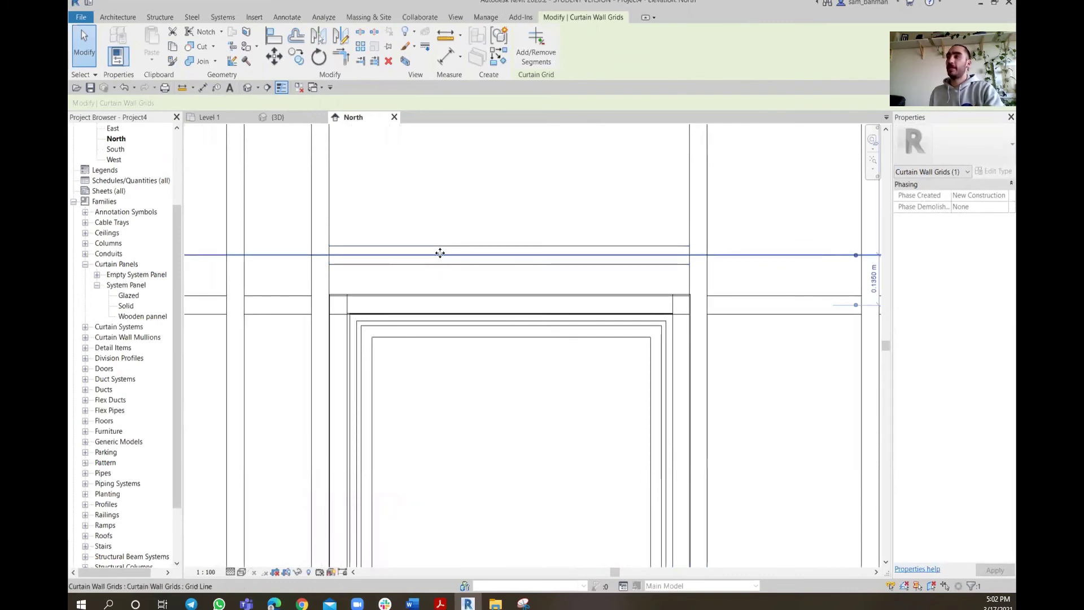
{"action": "key", "text": "shift+Down"}
{"action": "key", "text": "Down"}
{"action": "key", "text": "Down"}
{"action": "key", "text": "Down"}
{"action": "key", "text": "Down"}
{"action": "key", "text": "Down"}
{"action": "key", "text": "Down"}
{"action": "key", "text": "Down"}
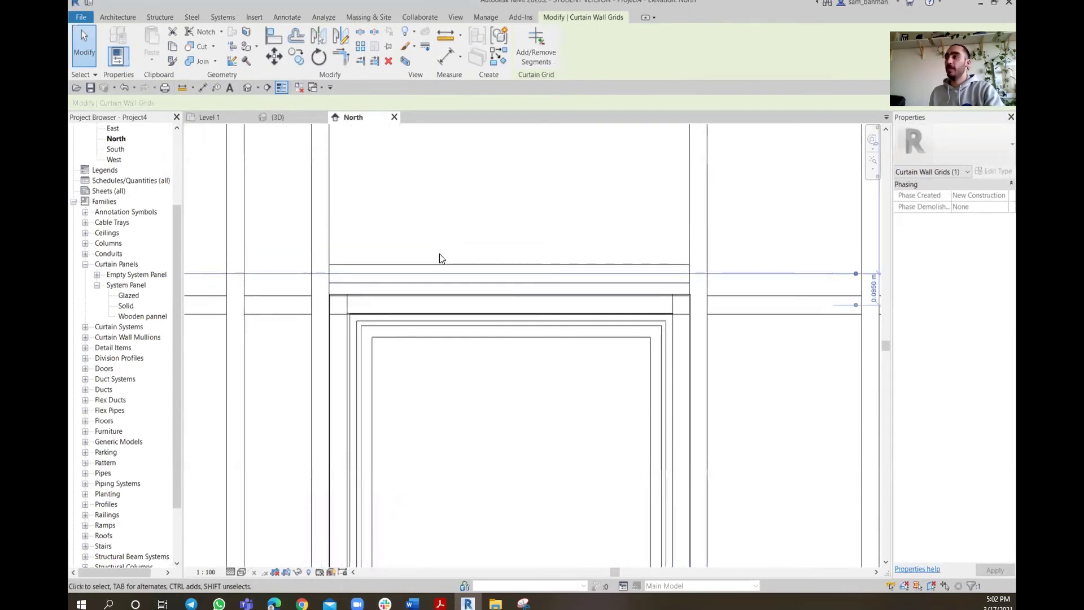
{"action": "key", "text": "Down"}
{"action": "key", "text": "Down"}
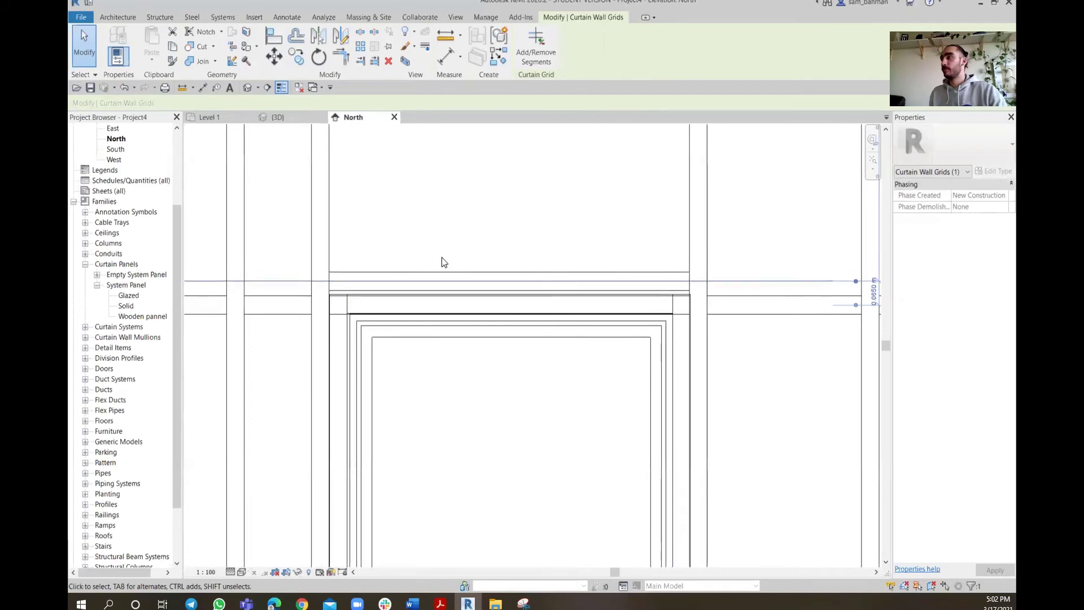
- Remove the segment of the older upper horizontal grid line that crosses the top of the window between its two side studs
{"action": "scroll", "coordinate": [441, 261], "scroll_direction": "down", "scroll_amount": 5}
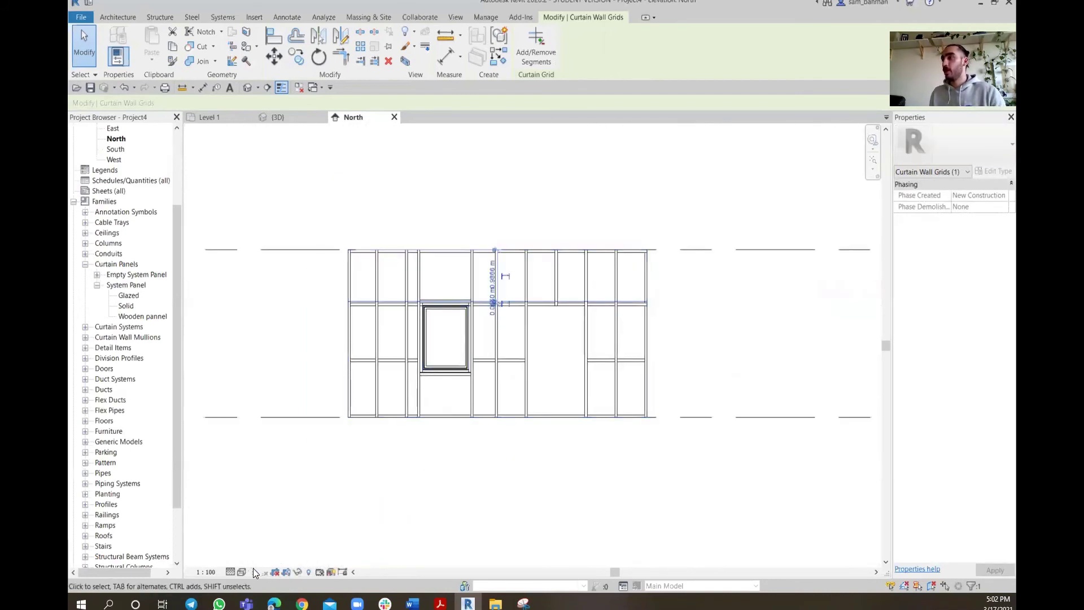
{"action": "scroll", "coordinate": [409, 327], "scroll_direction": "up", "scroll_amount": 6}
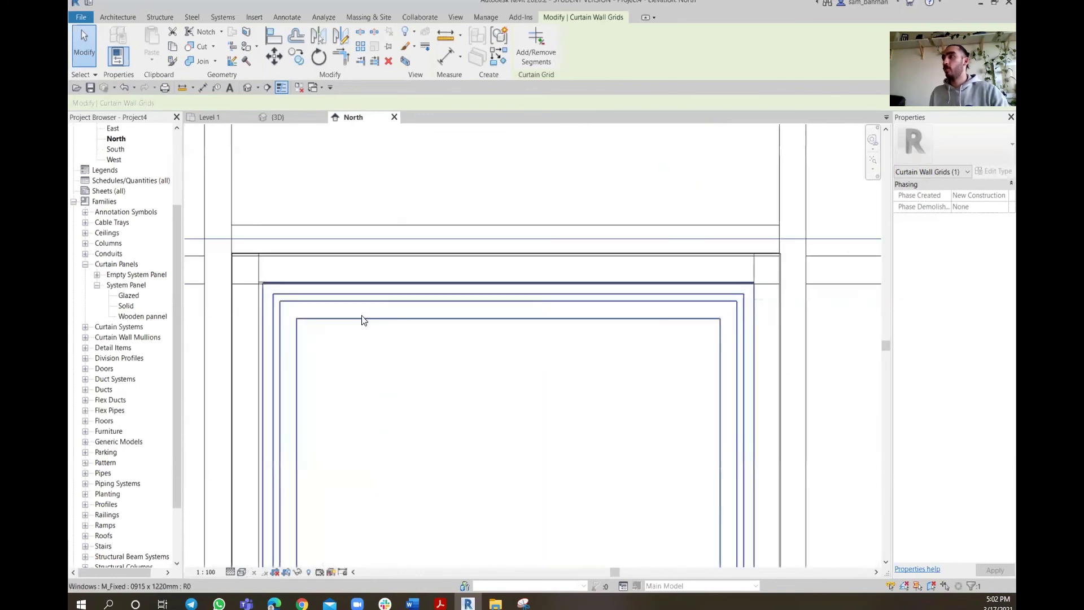
{"action": "scroll", "coordinate": [380, 279], "scroll_direction": "down", "scroll_amount": 4}
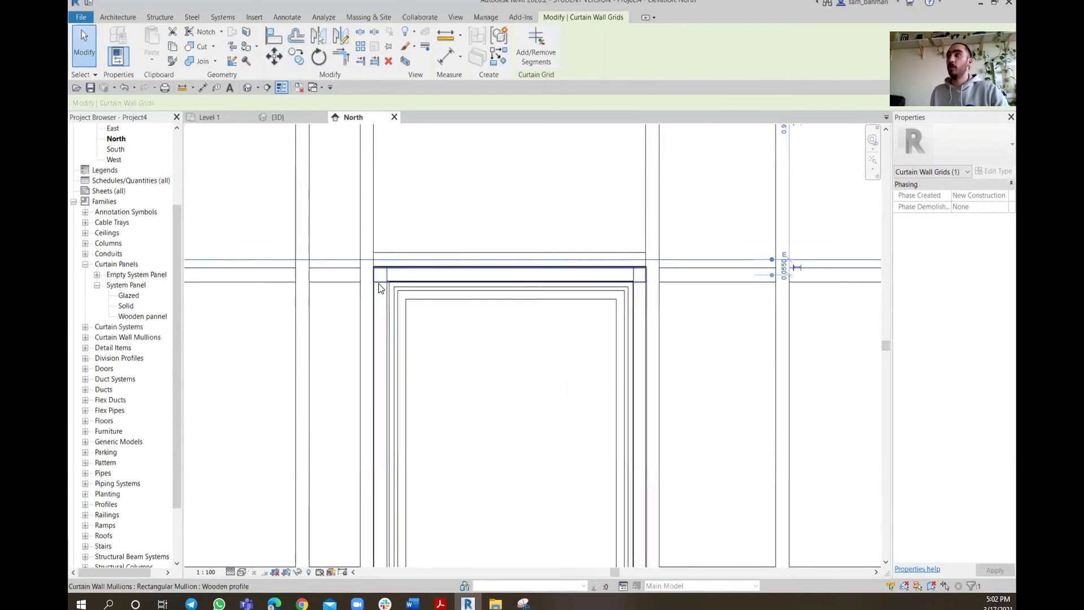
{"action": "left_click", "coordinate": [345, 275]}
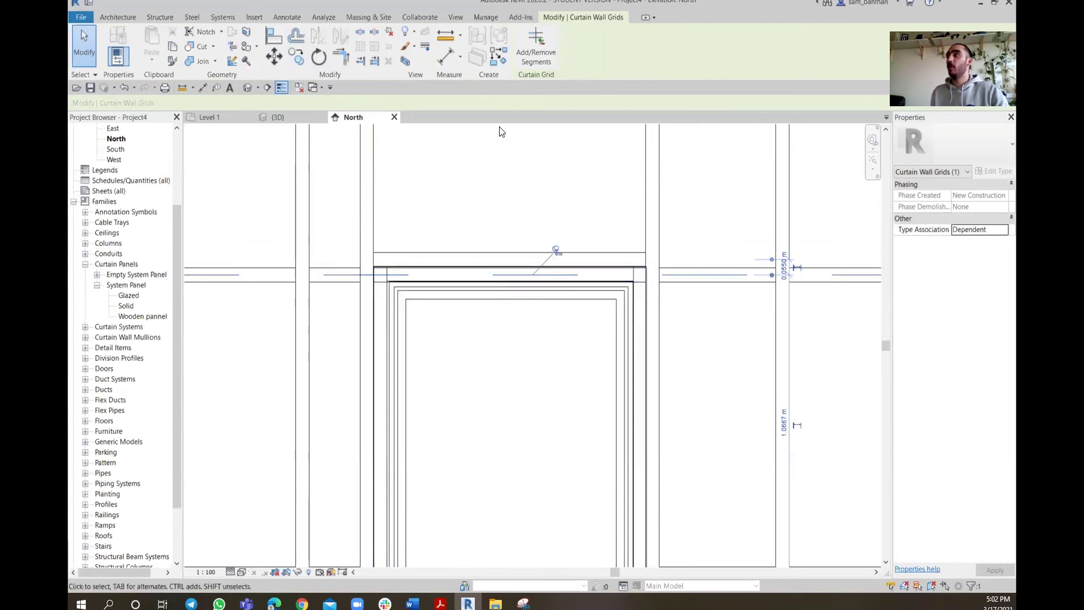
{"action": "left_click", "coordinate": [537, 50]}
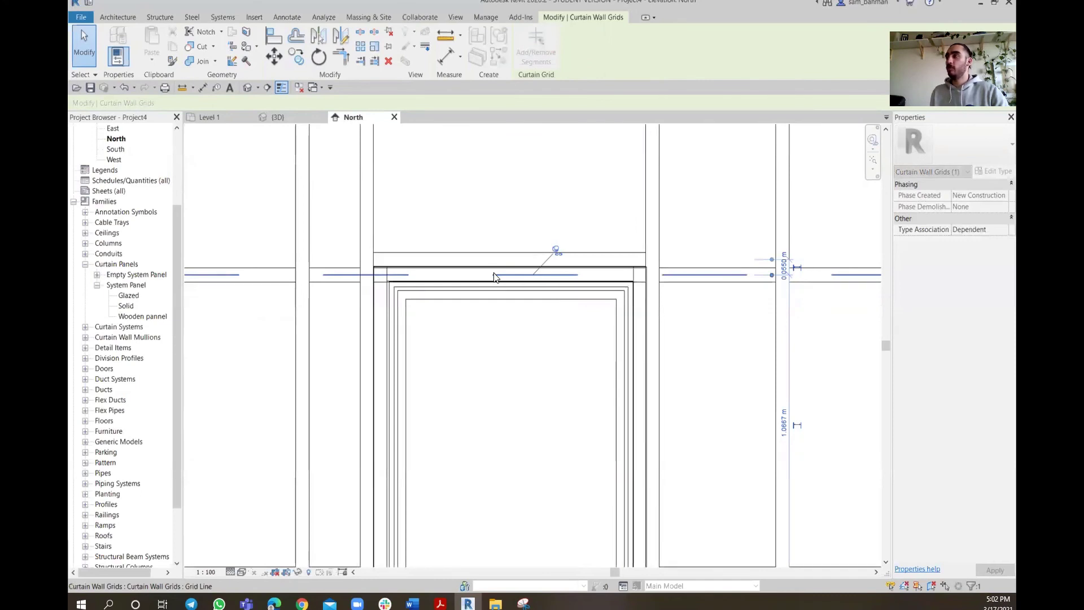
{"action": "scroll", "coordinate": [495, 275], "scroll_direction": "down", "scroll_amount": 2}
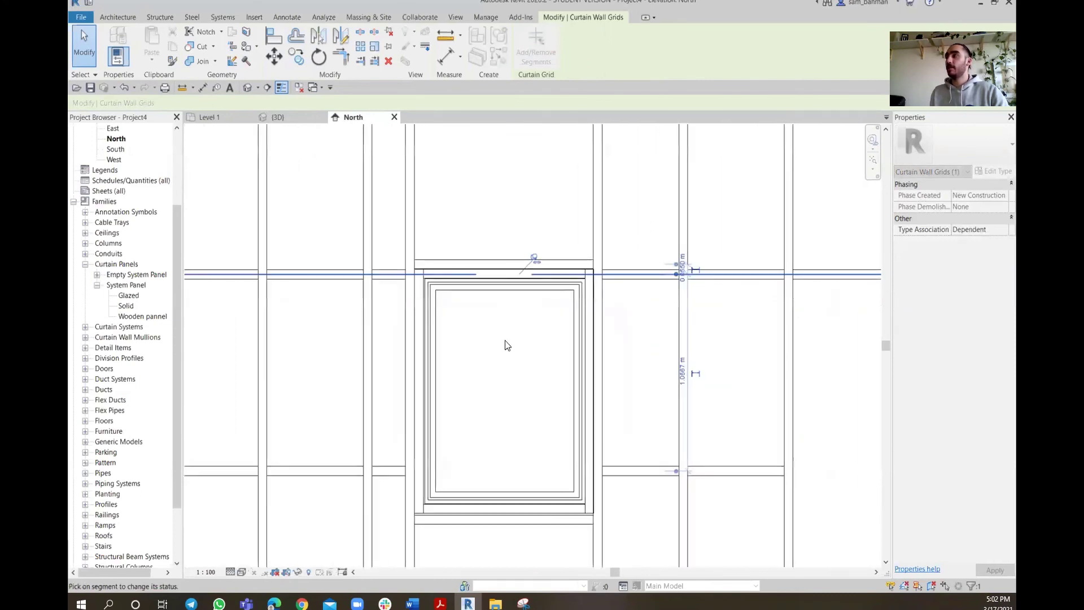
{"action": "key", "text": "Escape"}
{"action": "scroll", "coordinate": [495, 274], "scroll_direction": "up", "scroll_amount": 2}
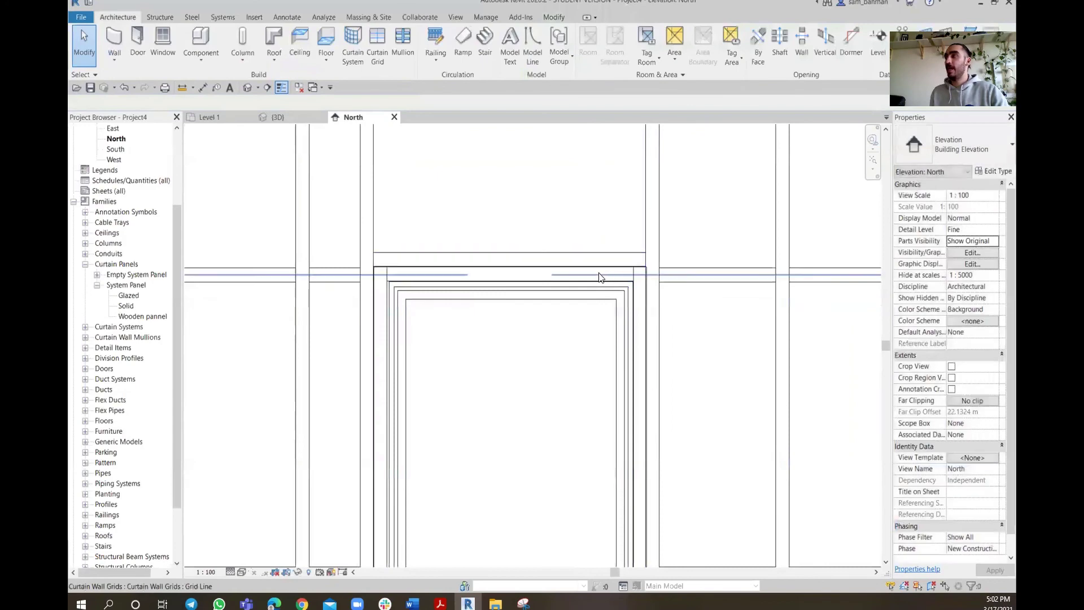
{"action": "scroll", "coordinate": [586, 281], "scroll_direction": "down", "scroll_amount": 2}
{"action": "scroll", "coordinate": [544, 336], "scroll_direction": "up", "scroll_amount": 3}
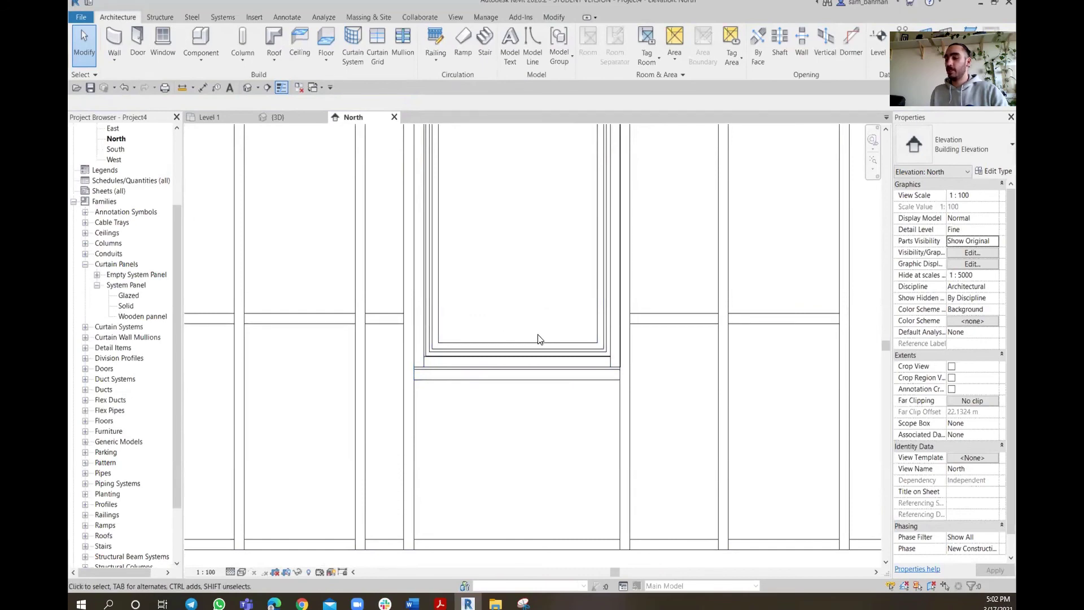
{"action": "scroll", "coordinate": [513, 339], "scroll_direction": "down", "scroll_amount": 3}
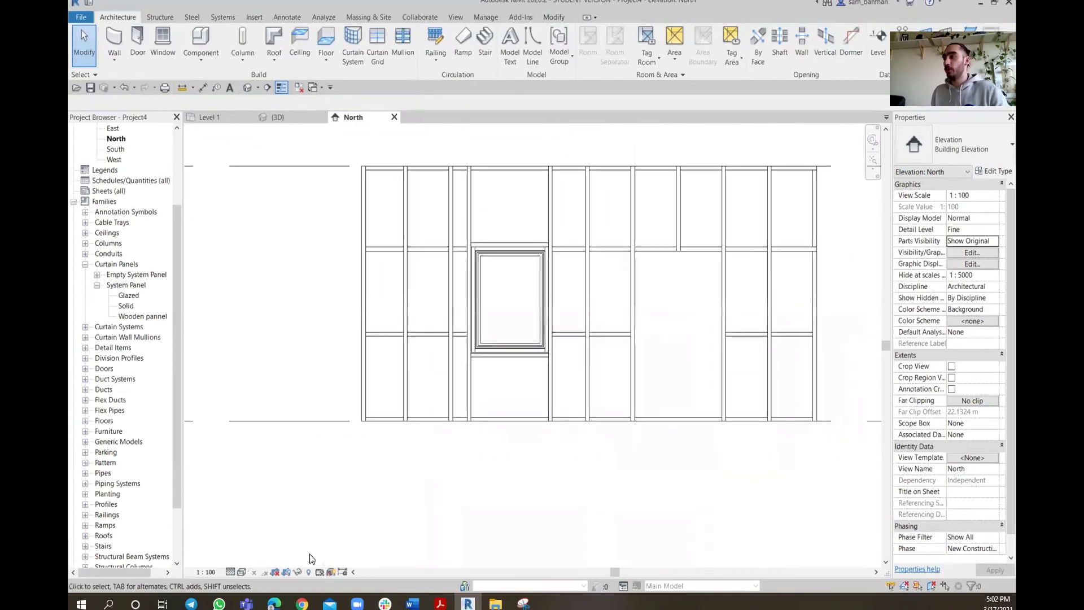
- Show the wall in the 3D view with a coloured solid visual style and orbit to the face with the window
{"action": "left_click", "coordinate": [277, 117]}
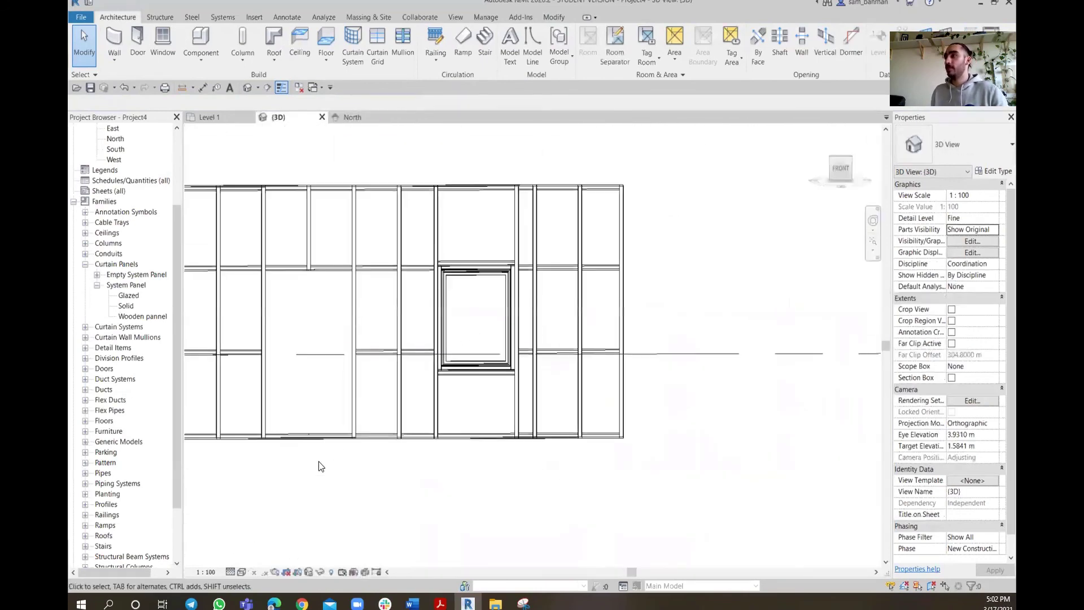
{"action": "middle_click_drag", "start_coordinate": [308, 445], "coordinate": [473, 465], "text": "shift"}
{"action": "scroll", "coordinate": [358, 455], "scroll_direction": "up", "scroll_amount": 4}
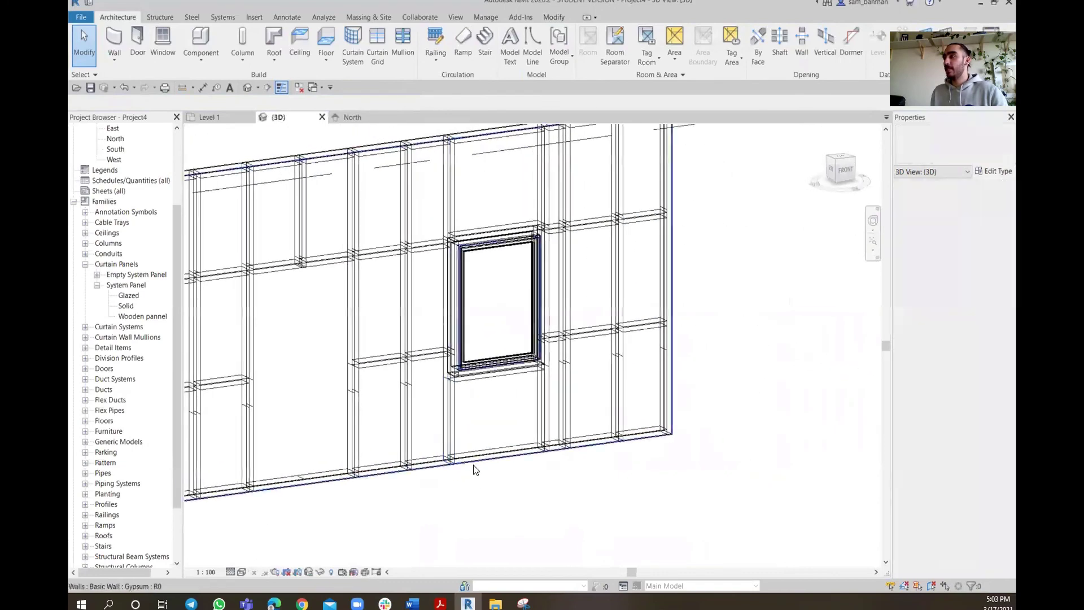
{"action": "left_click", "coordinate": [241, 572]}
{"action": "scroll", "coordinate": [580, 380], "scroll_direction": "down", "scroll_amount": 3}
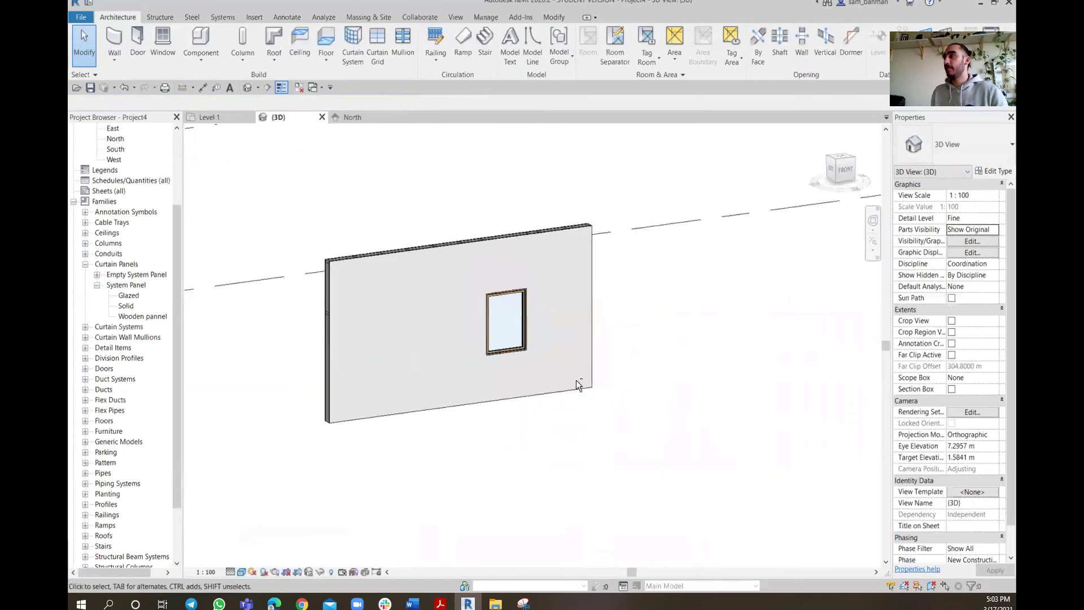
{"action": "middle_click_drag", "start_coordinate": [581, 380], "coordinate": [540, 290], "text": "shift"}
{"action": "scroll", "coordinate": [586, 402], "scroll_direction": "up", "scroll_amount": 3}
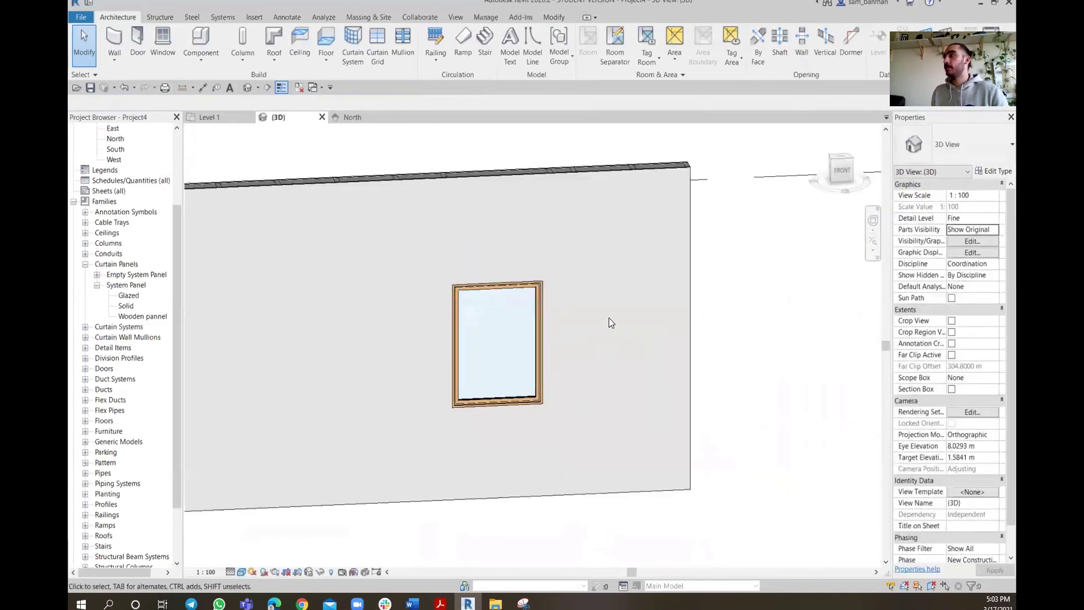
- Select the front Gypsum wall and examine the wooden framing around the window through it
{"action": "scroll", "coordinate": [609, 322], "scroll_direction": "down", "scroll_amount": 1}
{"action": "scroll", "coordinate": [610, 451], "scroll_direction": "up", "scroll_amount": 3}
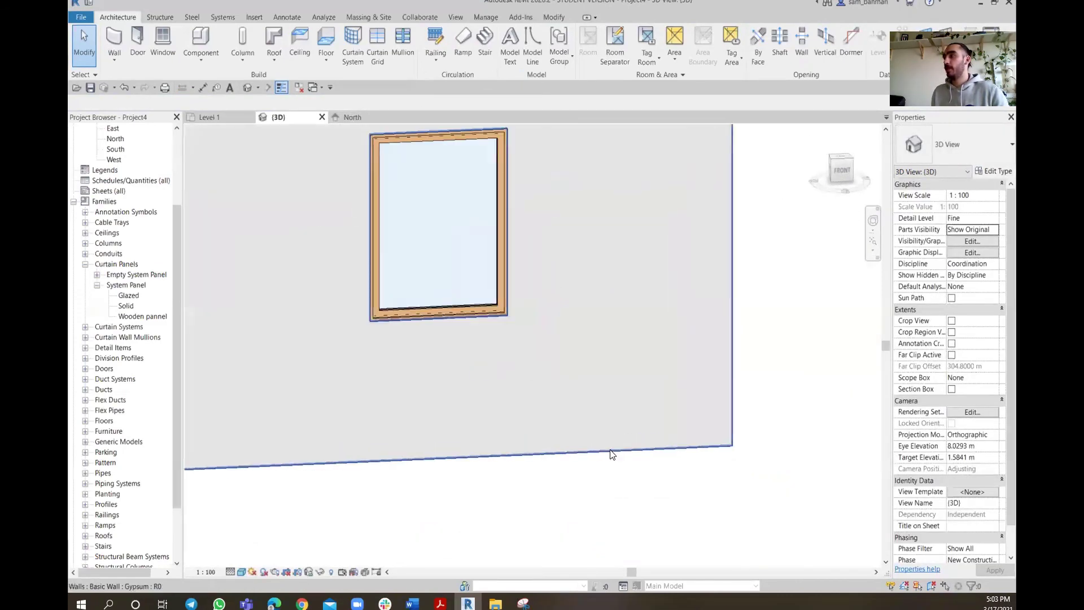
{"action": "left_click", "coordinate": [610, 453]}
{"action": "scroll", "coordinate": [568, 345], "scroll_direction": "down", "scroll_amount": 2}
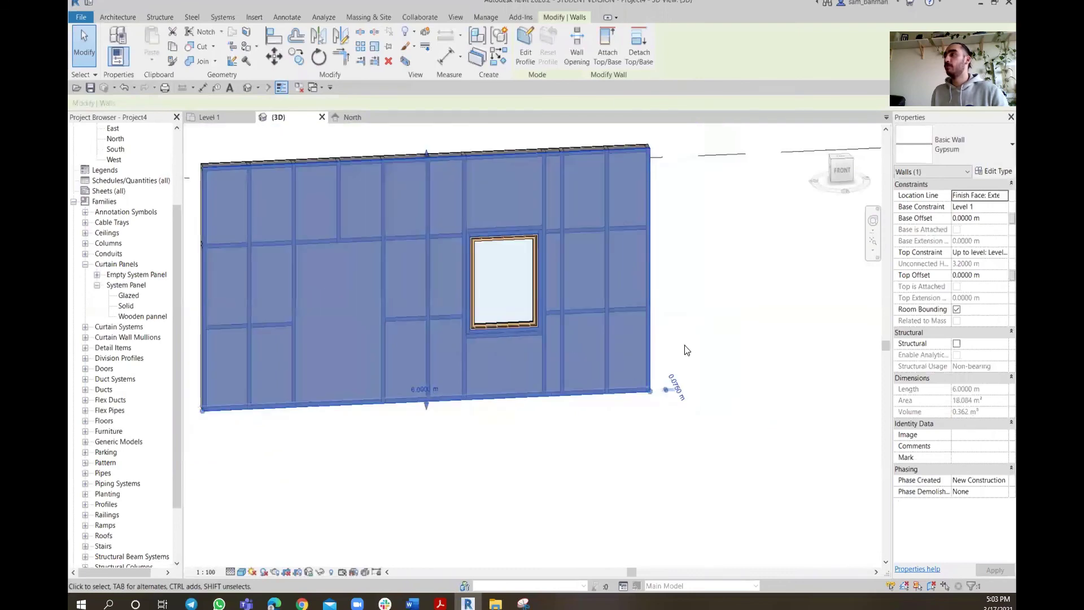
{"action": "middle_click_drag", "start_coordinate": [682, 350], "coordinate": [561, 443], "text": "shift"}
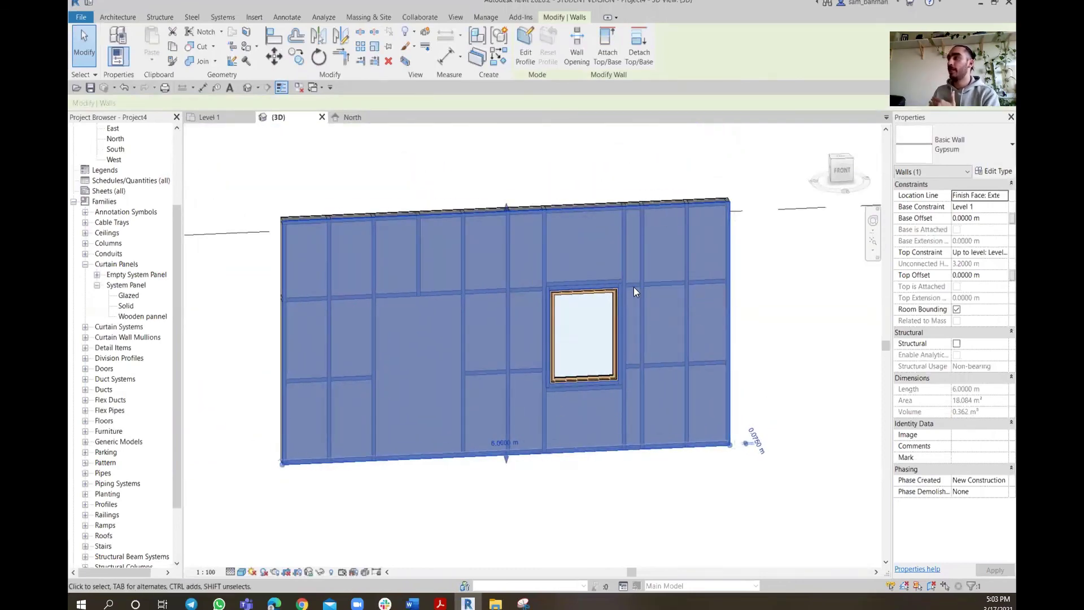
{"action": "scroll", "coordinate": [624, 396], "scroll_direction": "up", "scroll_amount": 4}
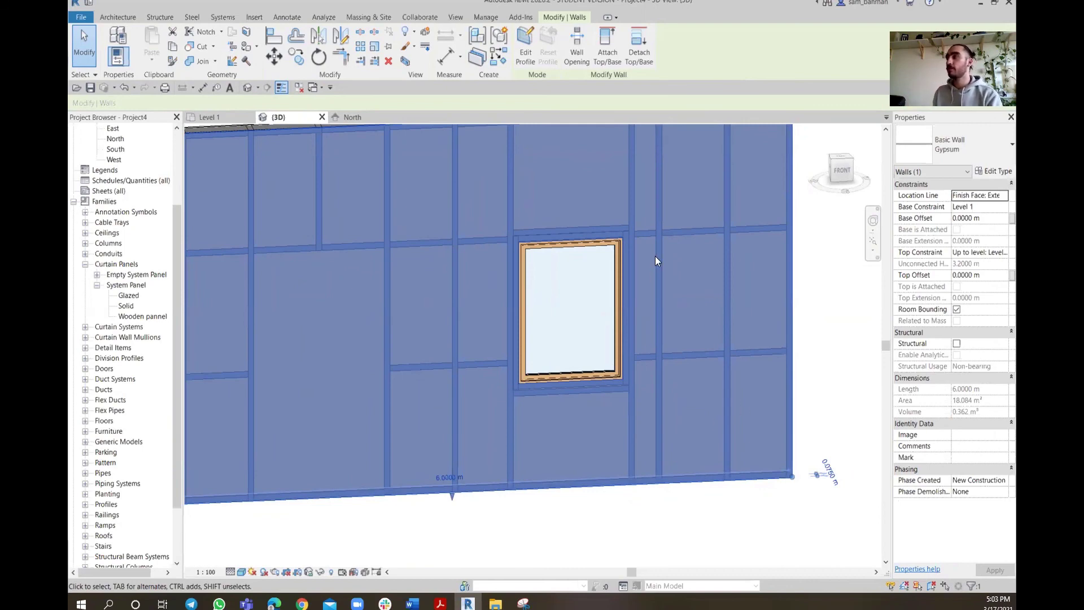
{"action": "scroll", "coordinate": [655, 256], "scroll_direction": "down", "scroll_amount": 3}
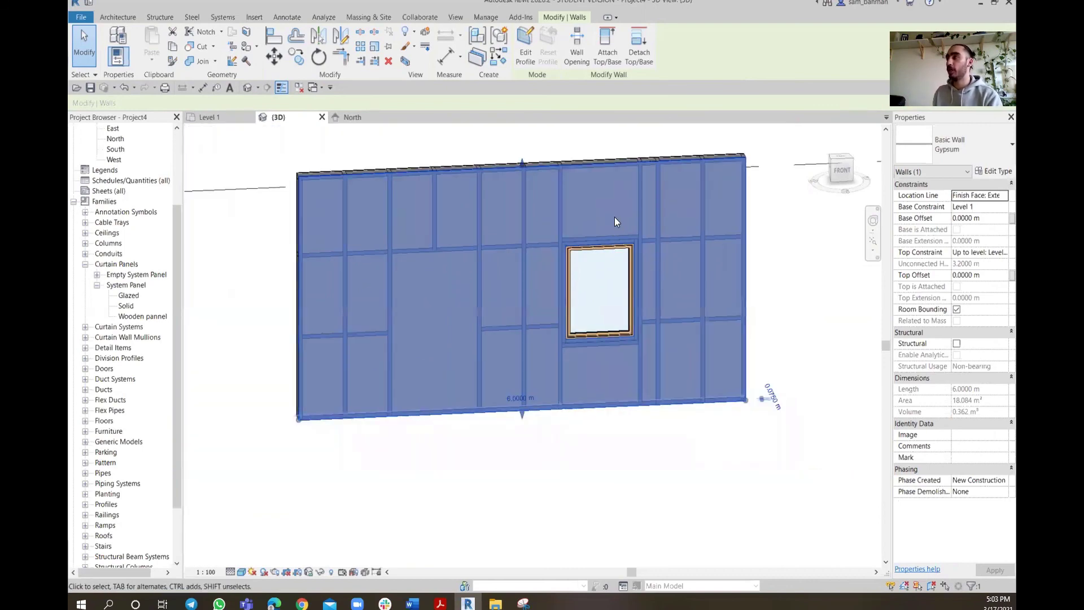
{"action": "scroll", "coordinate": [634, 221], "scroll_direction": "up", "scroll_amount": 3}
{"action": "scroll", "coordinate": [636, 224], "scroll_direction": "down", "scroll_amount": 1}
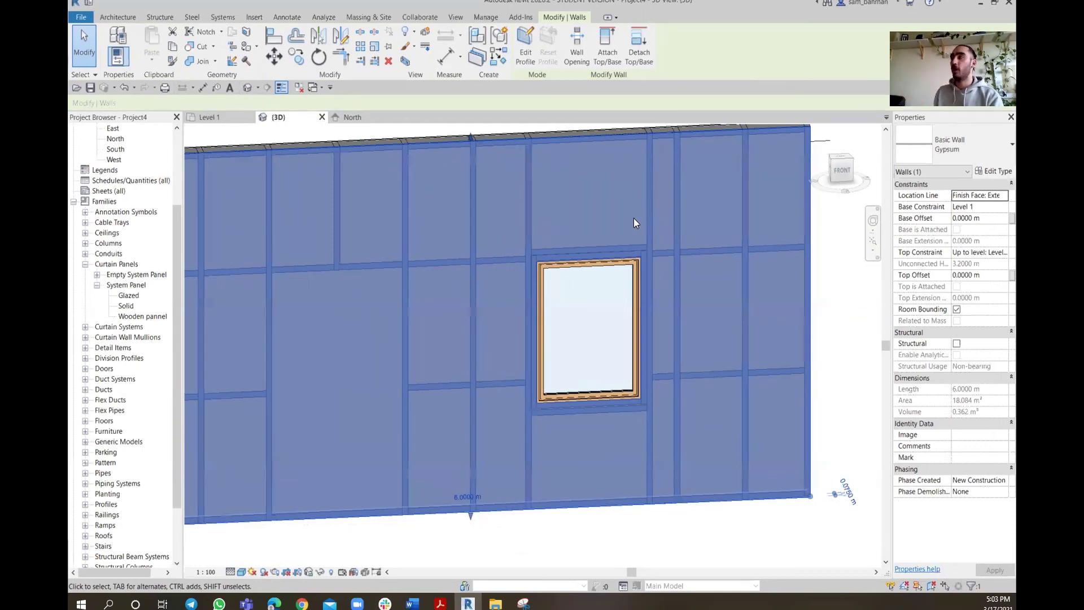
{"action": "scroll", "coordinate": [635, 222], "scroll_direction": "down", "scroll_amount": 2}
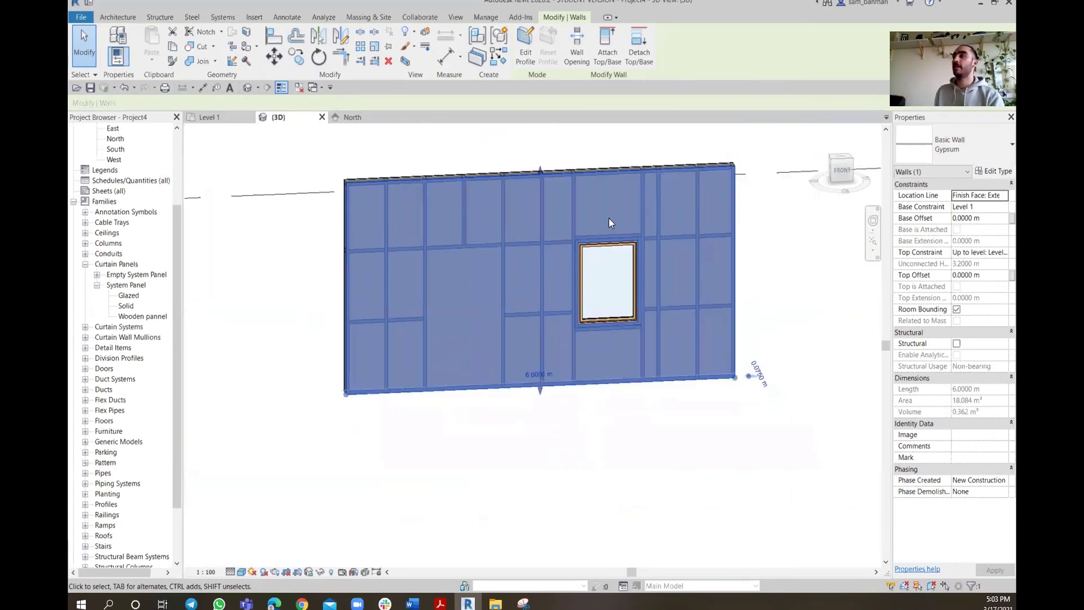